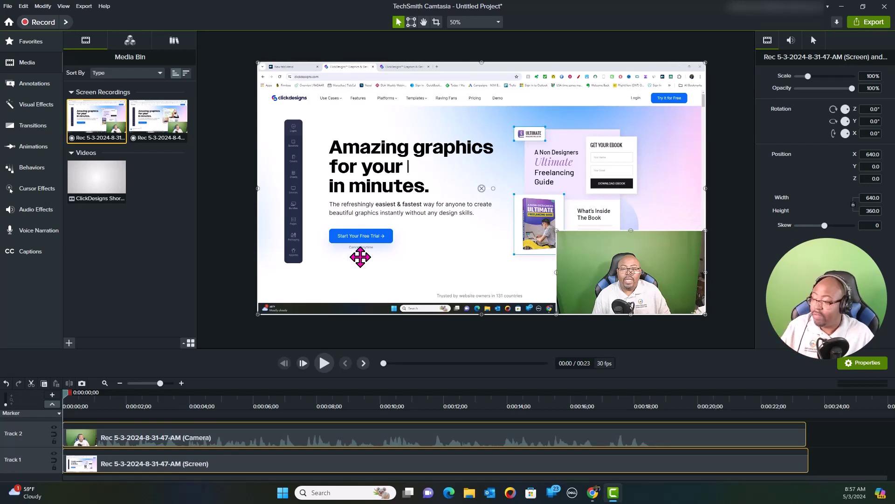
- Replace the screen recording clip on Track 1 with the Weekly Backdrop image from the Video Geek Squad library, placed at the timeline start
{"action": "left_click", "coordinate": [289, 469]}
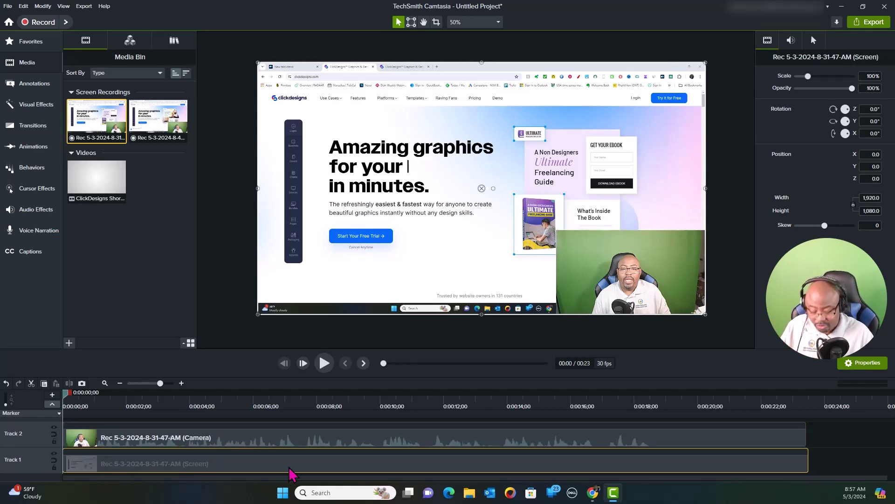
{"action": "key", "text": "Delete"}
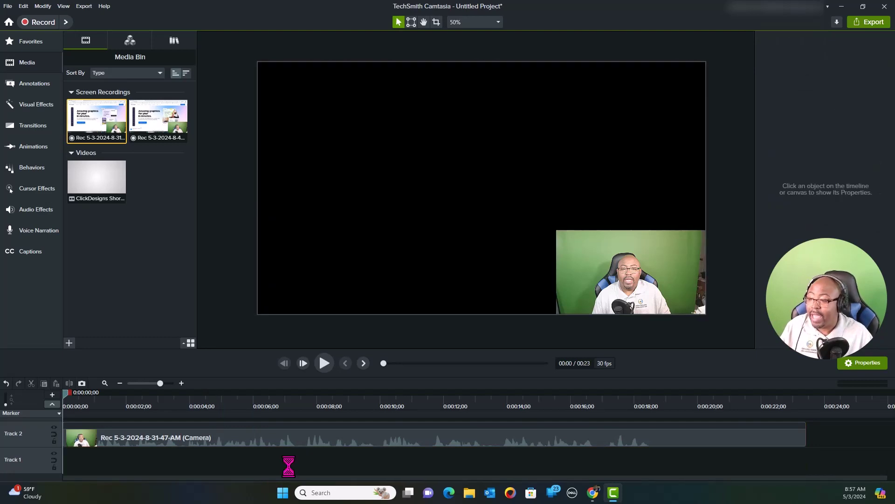
{"action": "left_click", "coordinate": [174, 40]}
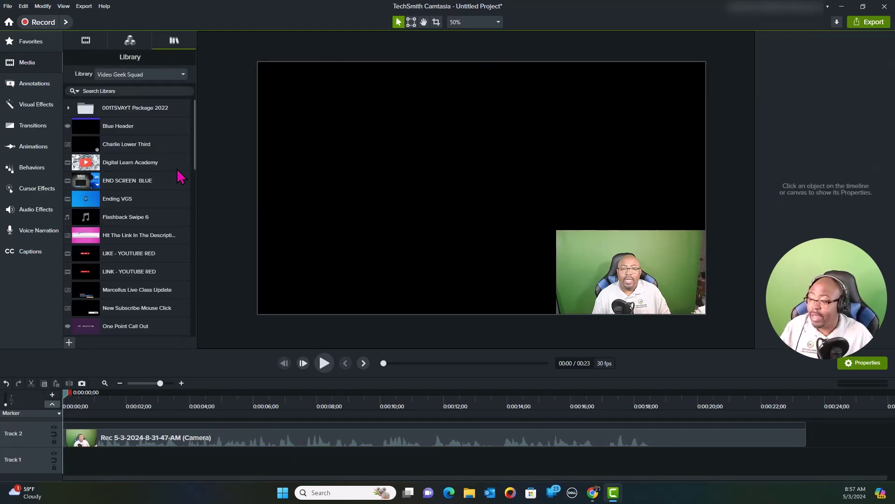
{"action": "scroll", "coordinate": [179, 176], "scroll_direction": "down", "scroll_amount": 10}
{"action": "scroll", "coordinate": [179, 176], "scroll_direction": "down", "scroll_amount": 3}
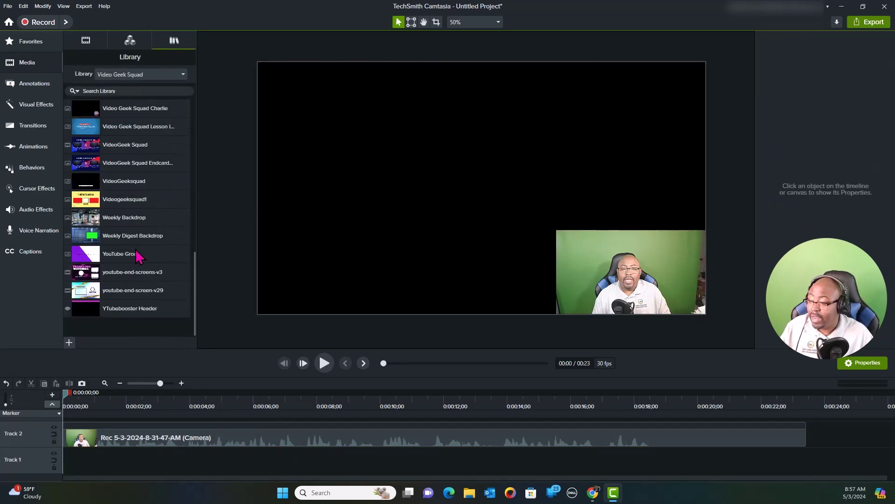
{"action": "left_click_drag", "start_coordinate": [130, 223], "coordinate": [143, 470]}
{"action": "left_click_drag", "start_coordinate": [85, 470], "coordinate": [64, 468]}
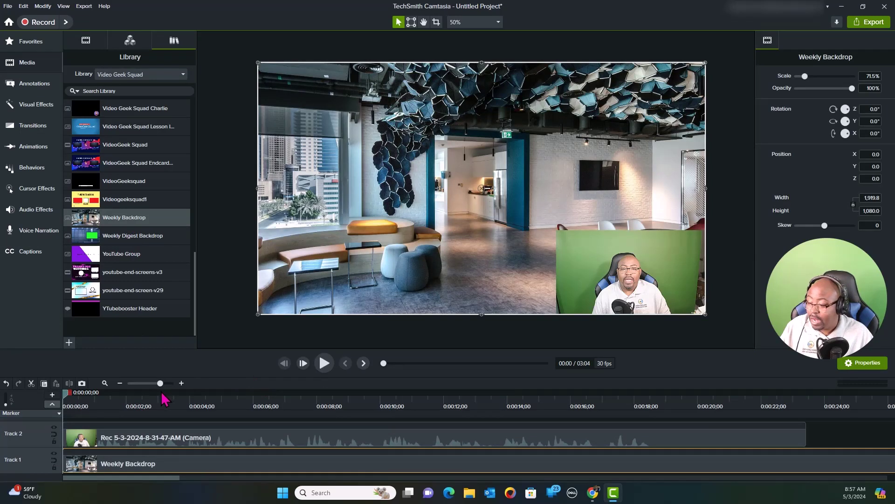
- Shorten the Weekly Backdrop clip so it ends together with the camera clip on Track 2
{"action": "left_click_drag", "start_coordinate": [160, 386], "coordinate": [149, 386]}
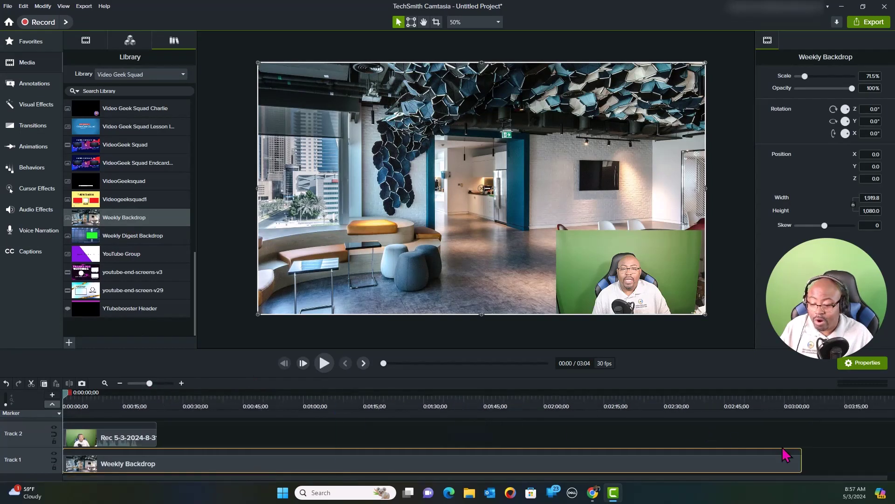
{"action": "left_click_drag", "start_coordinate": [800, 459], "coordinate": [157, 465]}
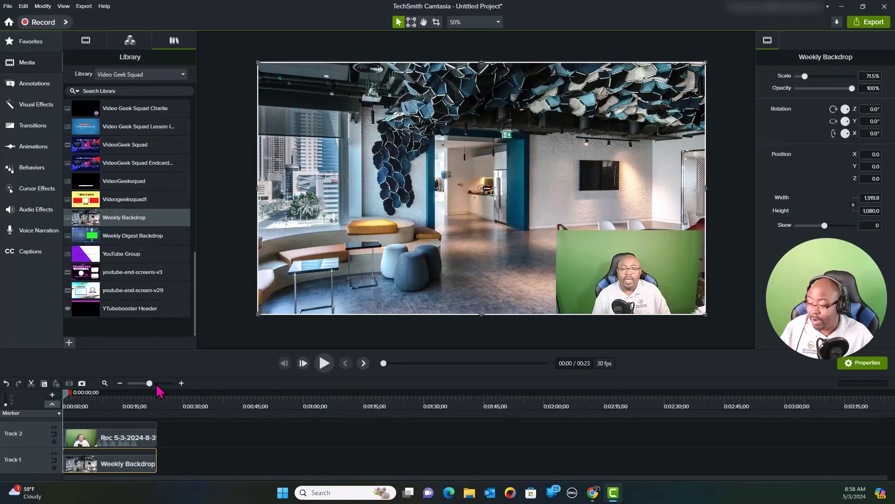
{"action": "left_click_drag", "start_coordinate": [157, 386], "coordinate": [163, 387]}
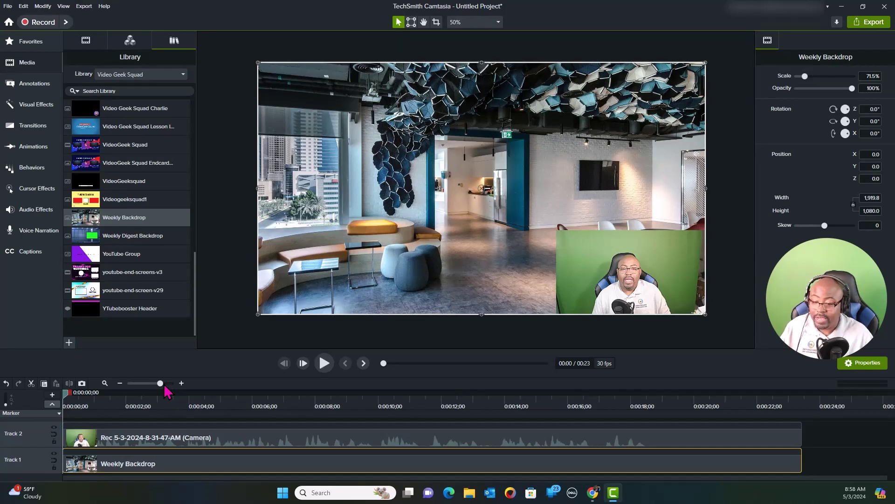
- Enlarge the camera video to about 57% scale and crop both of its sides to a width of about 756
{"action": "left_click", "coordinate": [259, 442]}
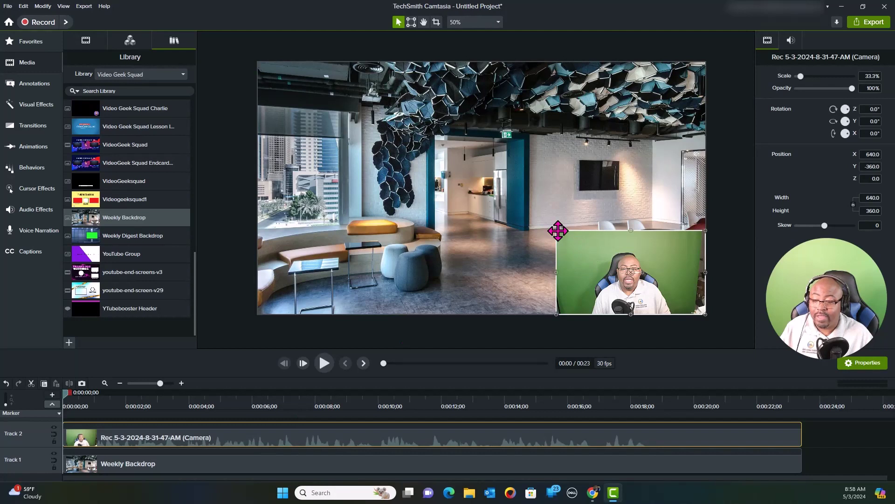
{"action": "left_click_drag", "start_coordinate": [556, 230], "coordinate": [450, 207]}
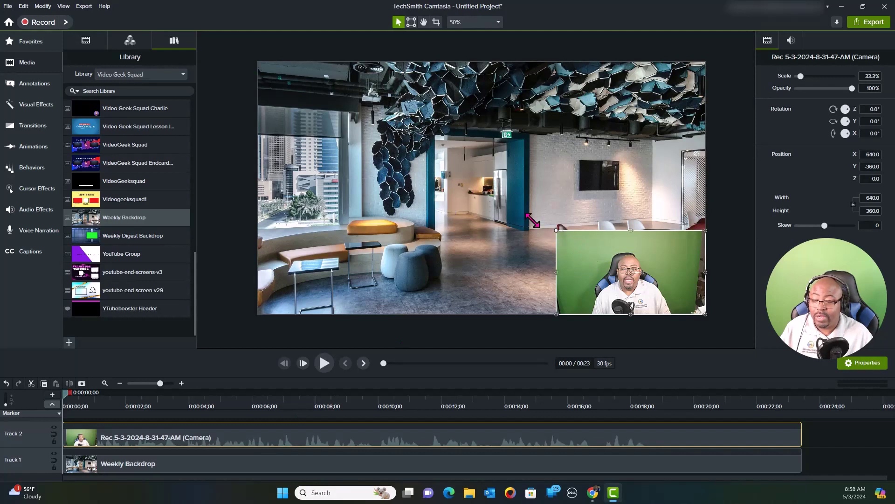
{"action": "left_click", "coordinate": [436, 22]}
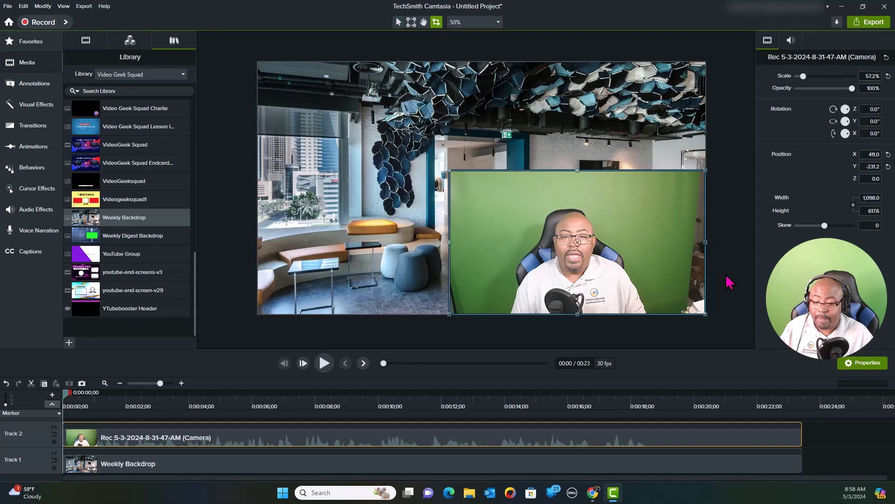
{"action": "left_click", "coordinate": [731, 285]}
{"action": "left_click", "coordinate": [622, 244]}
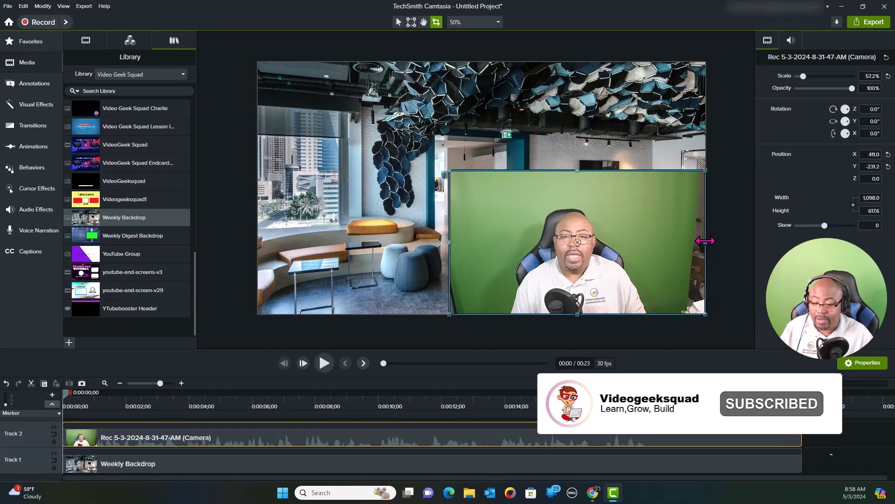
{"action": "left_click_drag", "start_coordinate": [703, 243], "coordinate": [658, 247]}
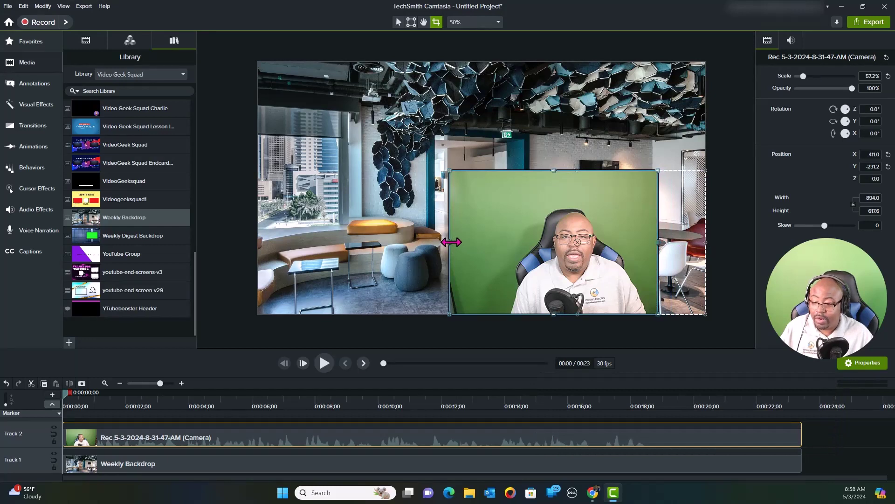
{"action": "left_click_drag", "start_coordinate": [449, 243], "coordinate": [482, 242]}
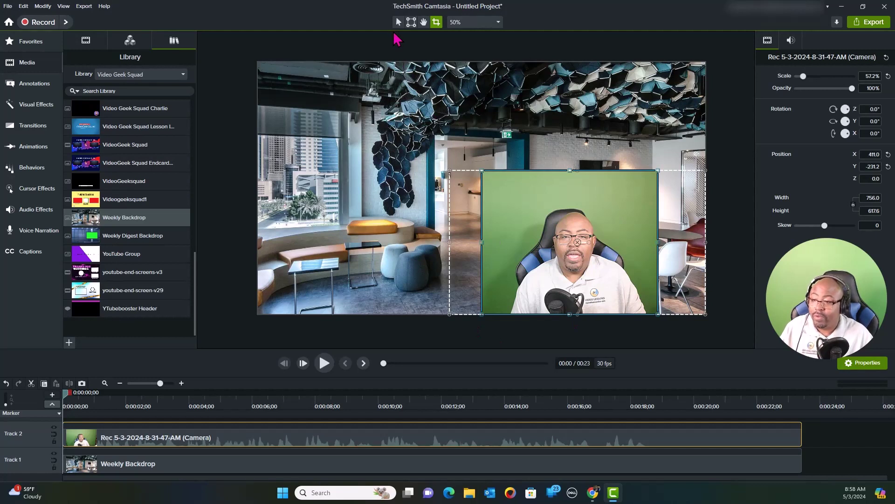
{"action": "left_click", "coordinate": [398, 21]}
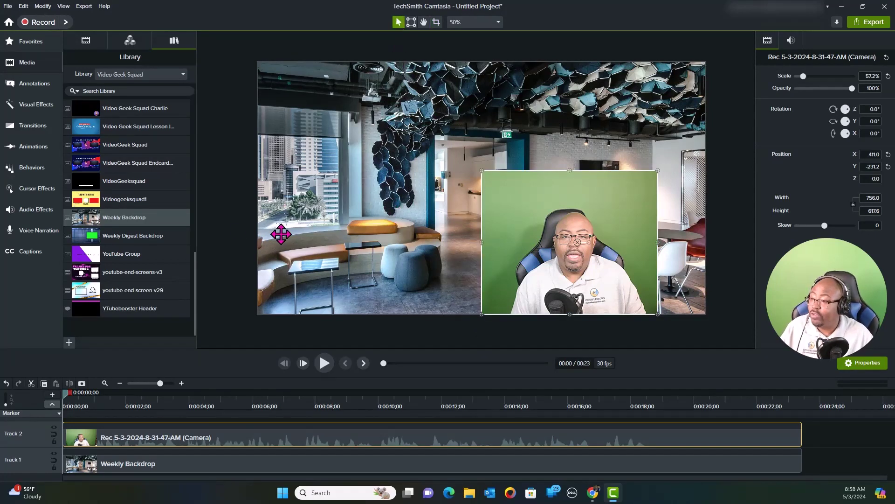
- Key out the camera clip's green screen with the Remove a Color effect, sampling the green from the video and setting tolerance to 5%
{"action": "left_click", "coordinate": [41, 45]}
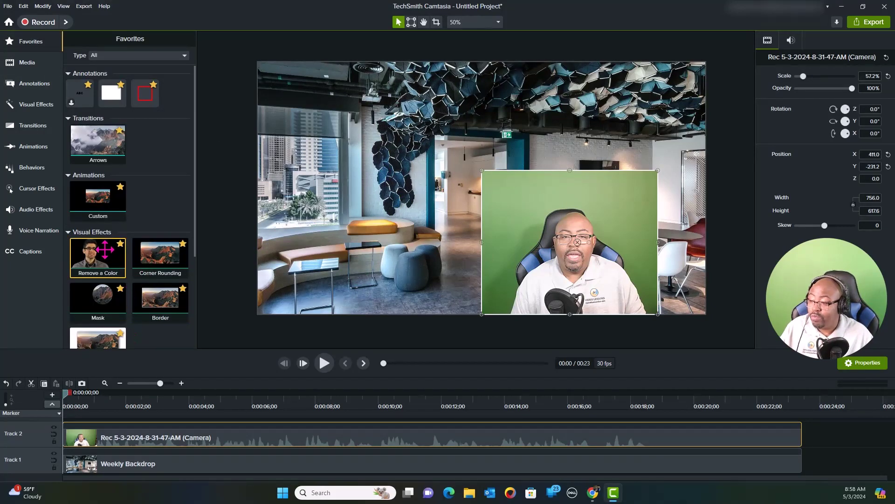
{"action": "left_click_drag", "start_coordinate": [104, 250], "coordinate": [161, 433]}
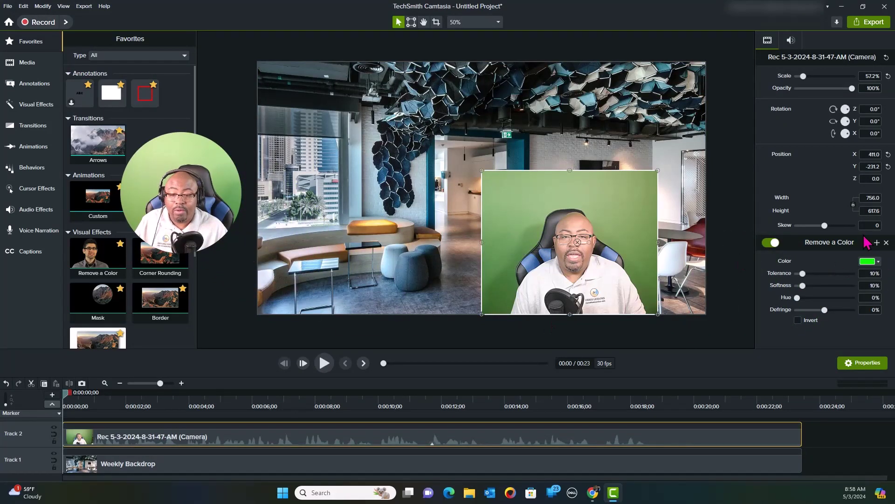
{"action": "left_click", "coordinate": [879, 262]}
{"action": "left_click", "coordinate": [872, 367]}
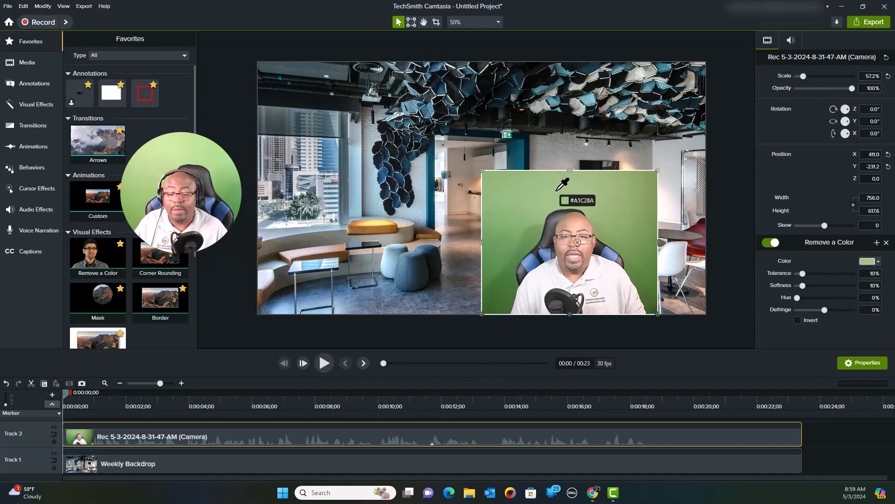
{"action": "left_click", "coordinate": [541, 231]}
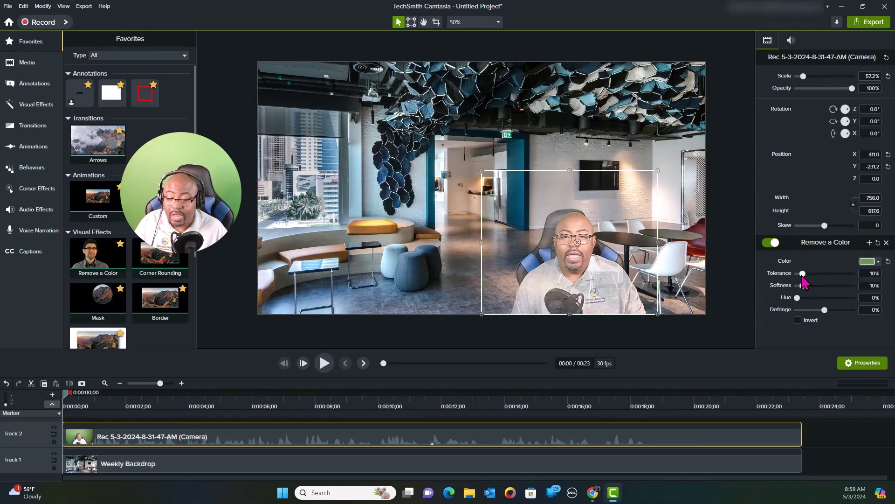
{"action": "left_click_drag", "start_coordinate": [803, 275], "coordinate": [800, 275]}
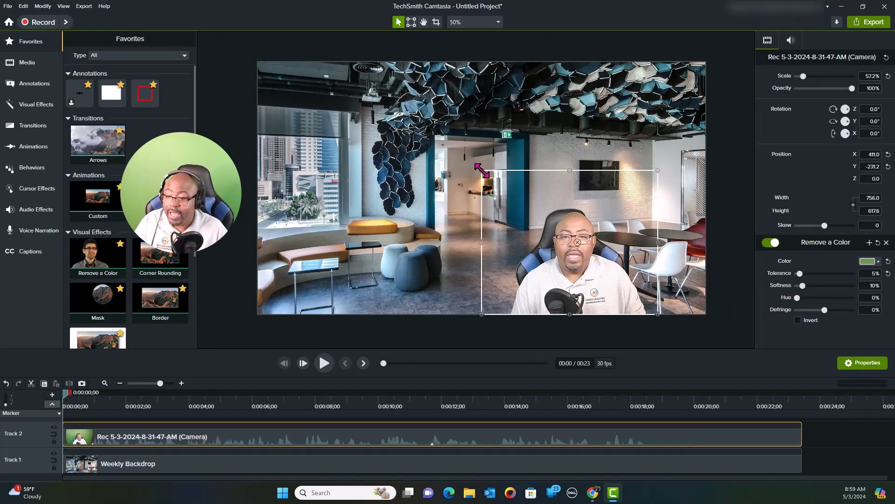
- Enlarge the keyed camera video to about 94% scale and move it to the middle of the canvas, around X 54.5, Y -30.2
{"action": "left_click_drag", "start_coordinate": [482, 171], "coordinate": [349, 70]}
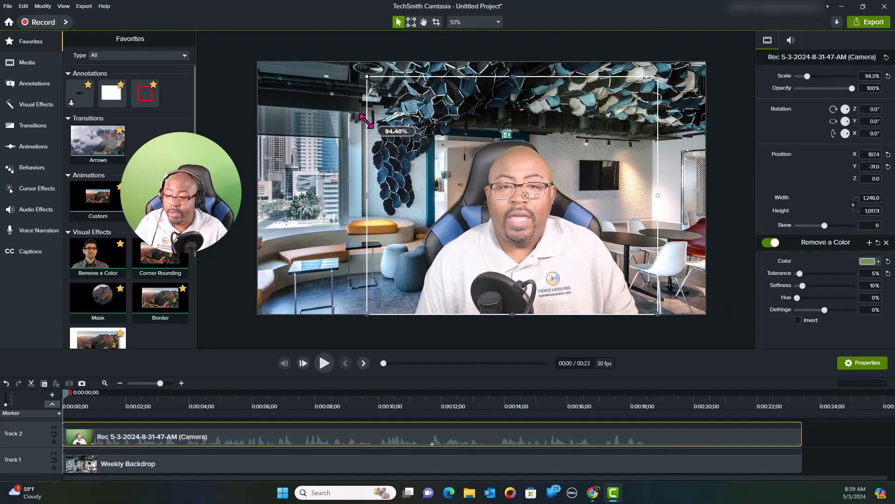
{"action": "left_click_drag", "start_coordinate": [526, 254], "coordinate": [483, 247]}
{"action": "left_click", "coordinate": [728, 295]}
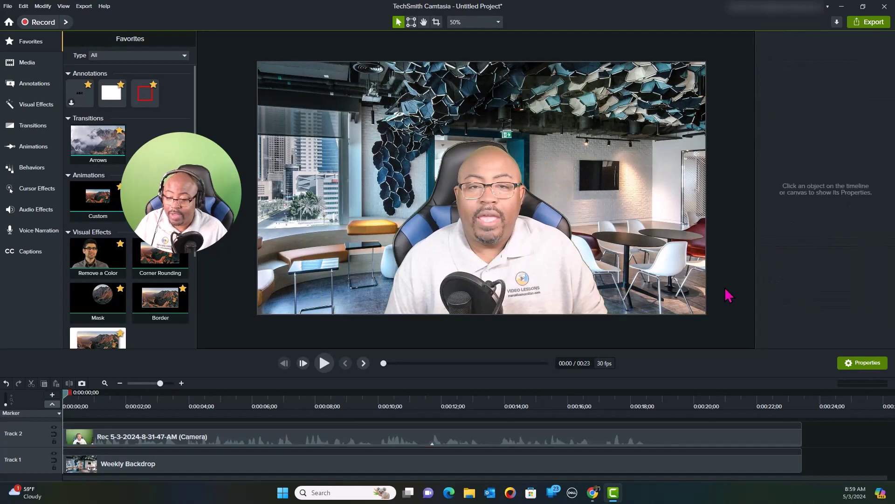
{"action": "left_click", "coordinate": [527, 253]}
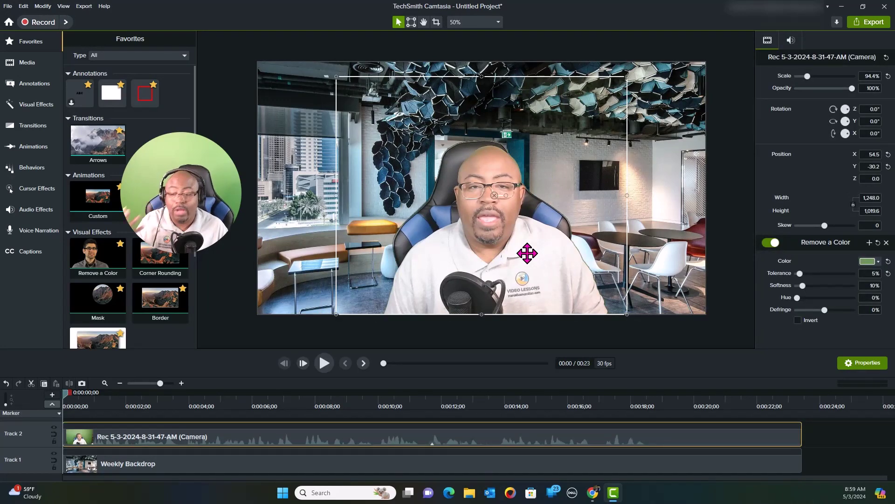
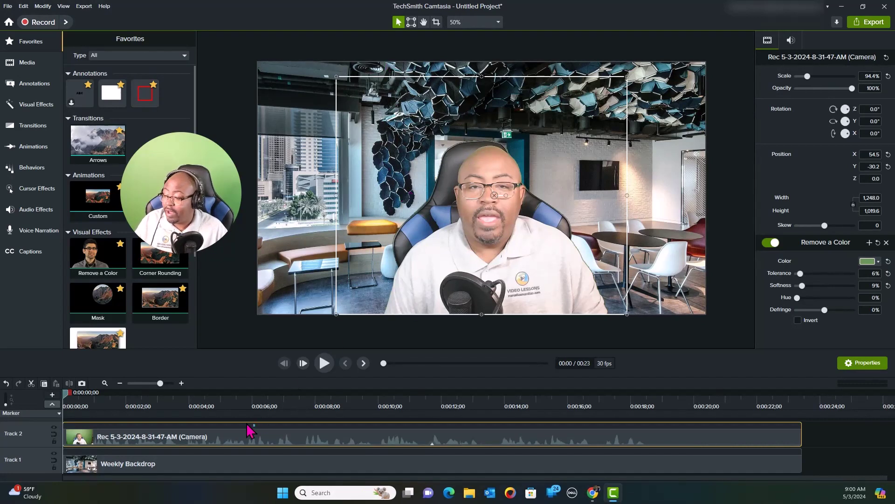
- Play back the composited video and scrub around the 18 to 19 second mark to examine the keyed footage
{"action": "left_click", "coordinate": [324, 363]}
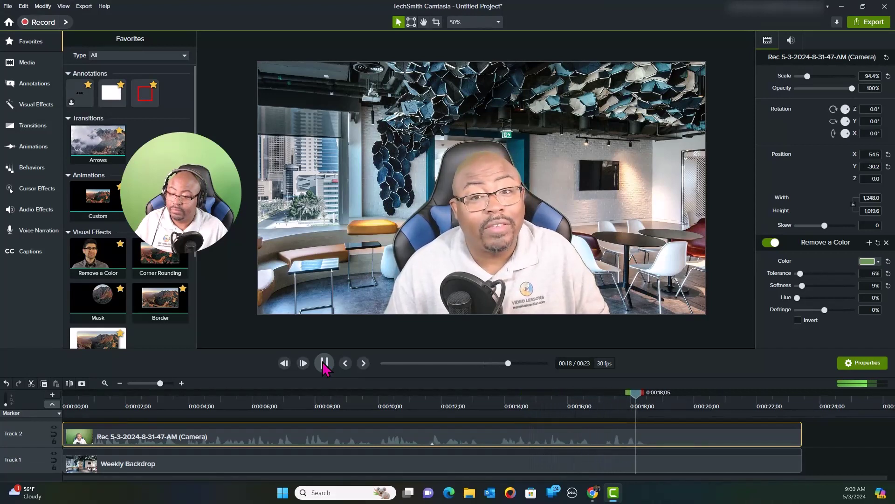
{"action": "left_click", "coordinate": [324, 364]}
{"action": "left_click", "coordinate": [324, 363]}
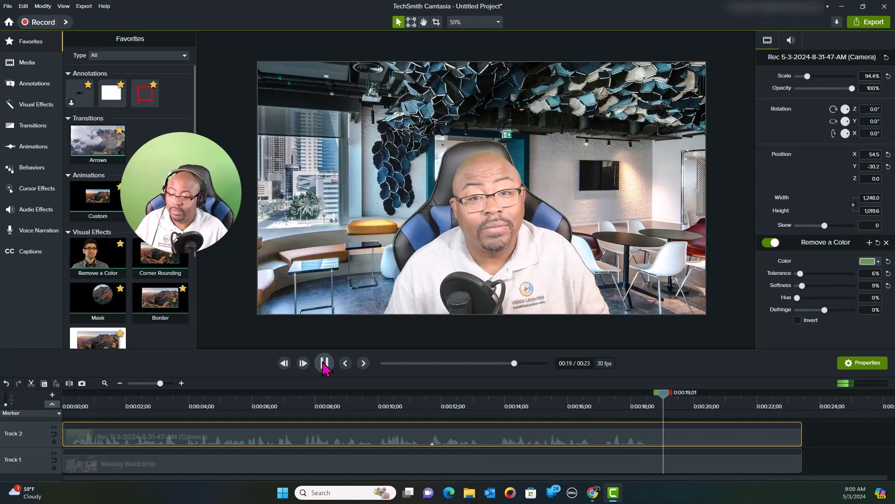
{"action": "left_click", "coordinate": [324, 363]}
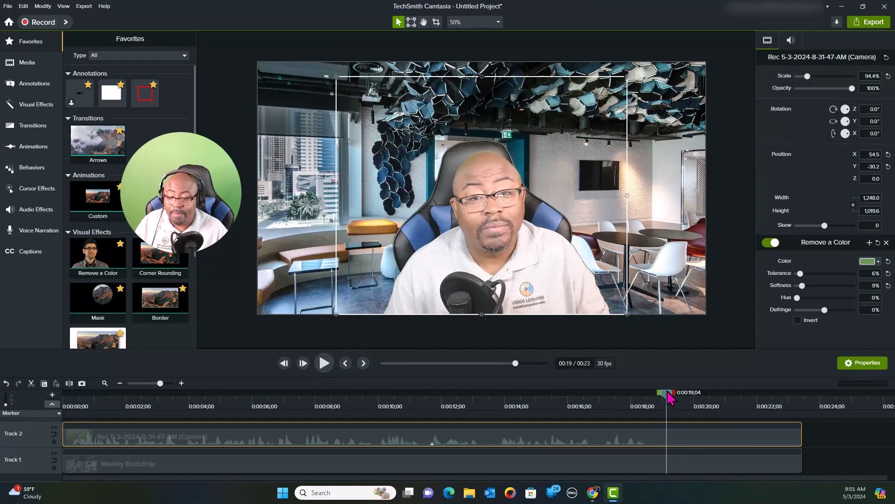
{"action": "mouse_move", "coordinate": [666, 400]}
{"action": "left_mouse_down"}
{"action": "mouse_move", "coordinate": [639, 400]}
{"action": "mouse_move", "coordinate": [649, 401]}
{"action": "left_mouse_up"}
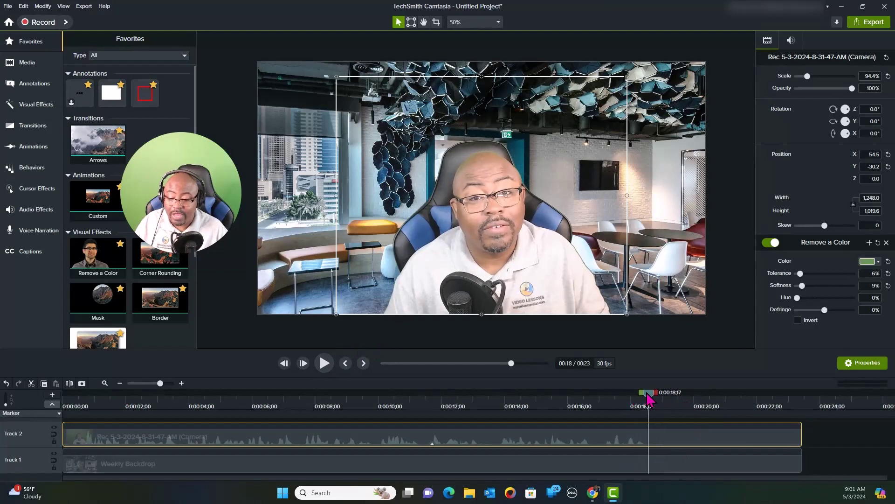
{"action": "left_click", "coordinate": [735, 323]}
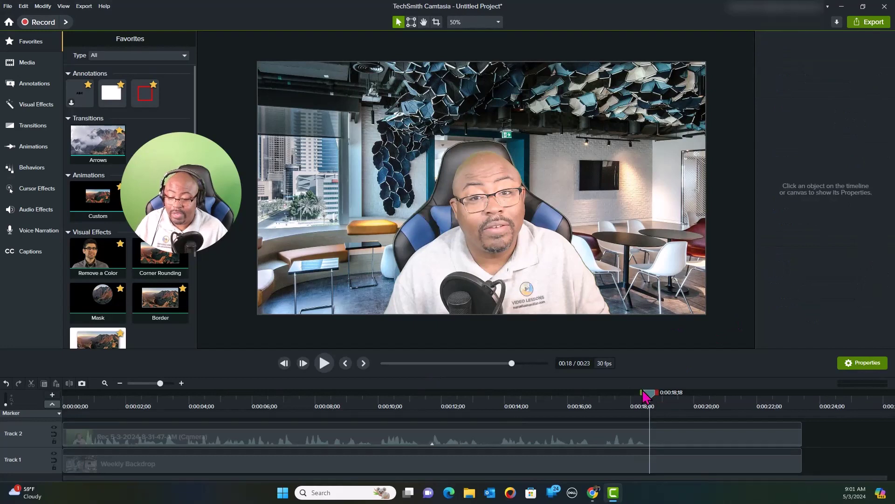
{"action": "left_click_drag", "start_coordinate": [651, 397], "coordinate": [647, 396]}
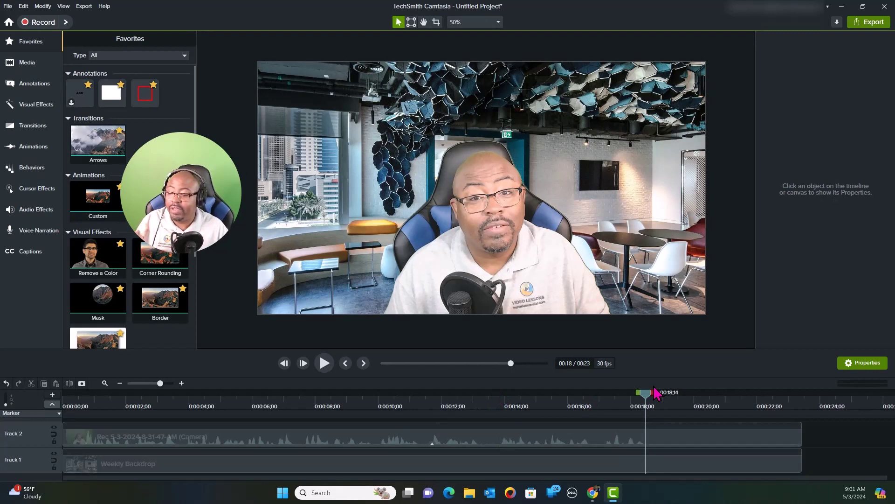
- Delete the first 21 frames from both tracks and move the two remaining clips back to the timeline start
{"action": "left_click_drag", "start_coordinate": [645, 393], "coordinate": [65, 415]}
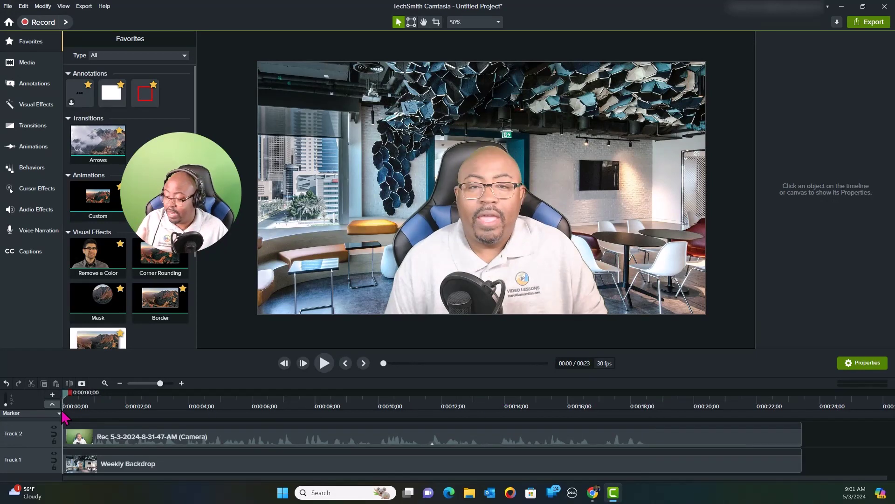
{"action": "left_click_drag", "start_coordinate": [160, 382], "coordinate": [168, 383]}
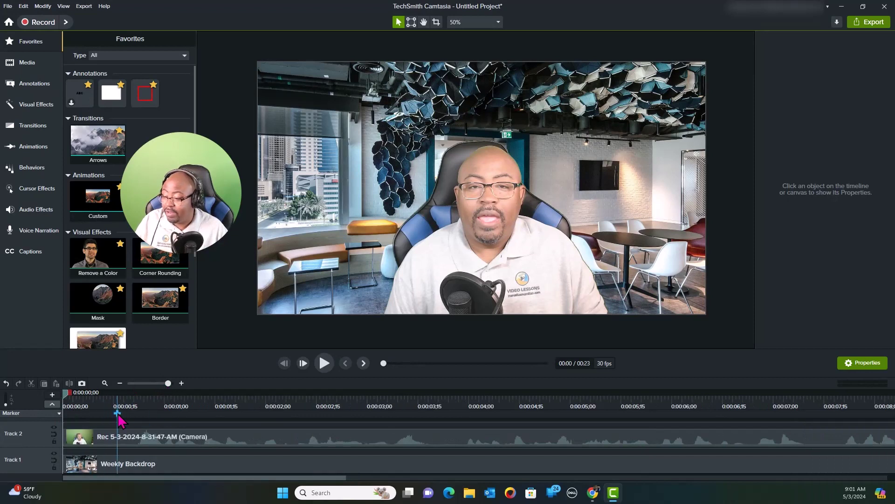
{"action": "left_click_drag", "start_coordinate": [67, 400], "coordinate": [139, 401]}
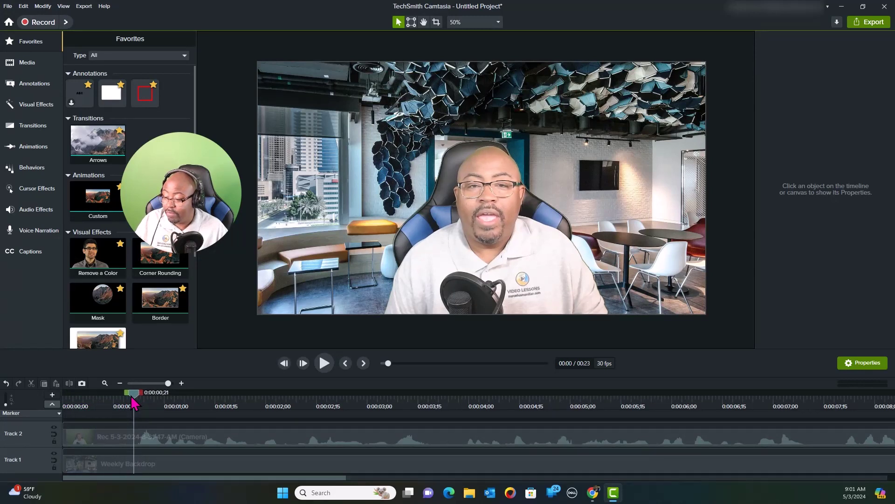
{"action": "left_click_drag", "start_coordinate": [132, 402], "coordinate": [46, 404]}
{"action": "key", "text": "Delete"}
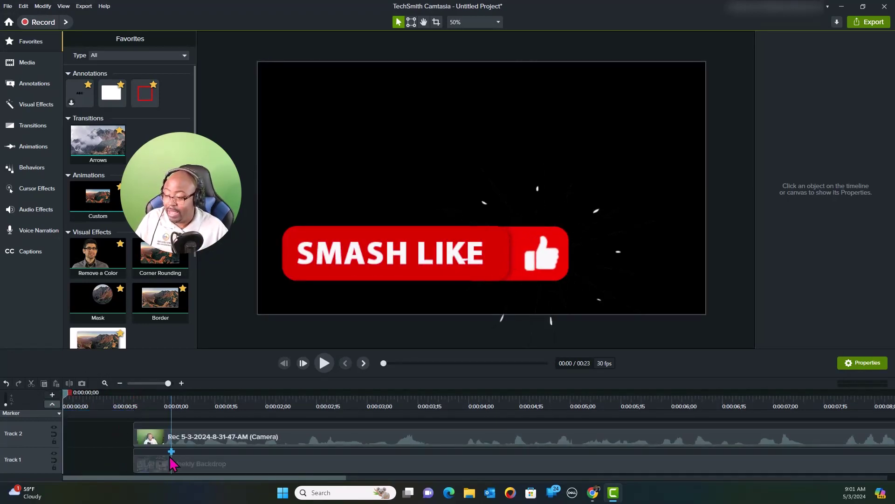
{"action": "left_click_drag", "start_coordinate": [108, 422], "coordinate": [113, 470]}
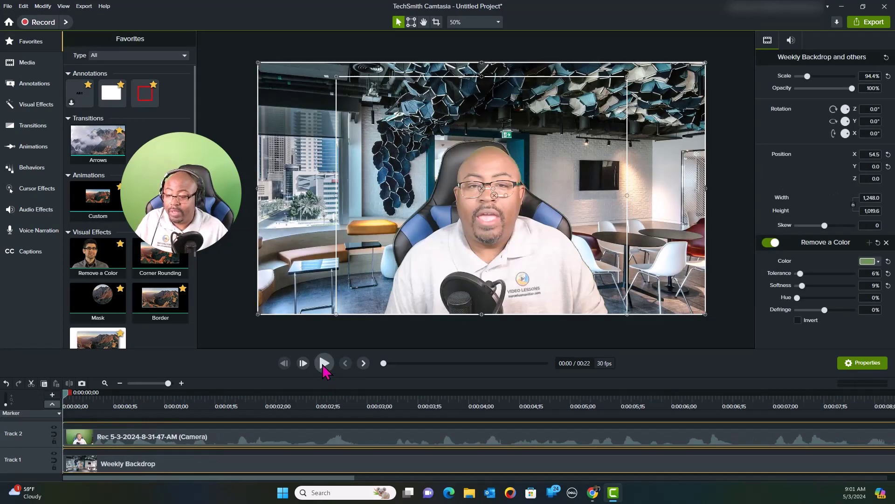
- Find where the speech ends and trim the end of both the camera and backdrop clips to about 0:00:17;29
{"action": "left_click", "coordinate": [324, 364]}
{"action": "left_click", "coordinate": [324, 364]}
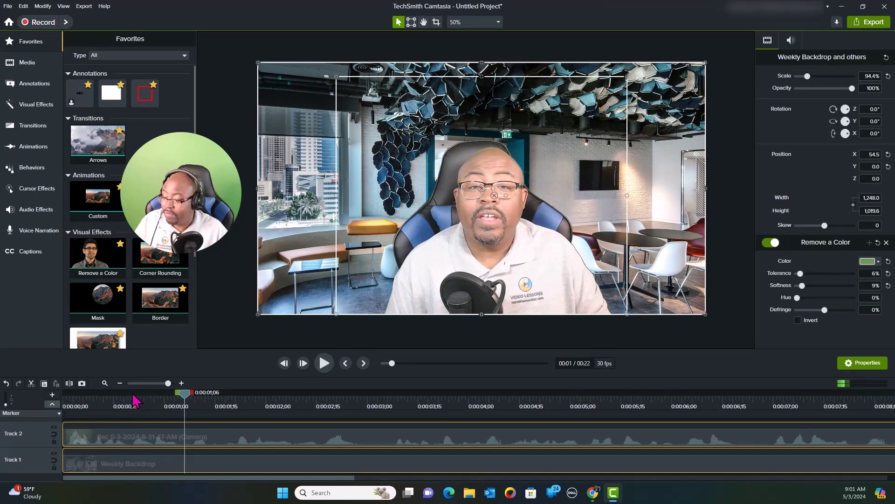
{"action": "left_click_drag", "start_coordinate": [168, 386], "coordinate": [158, 386]}
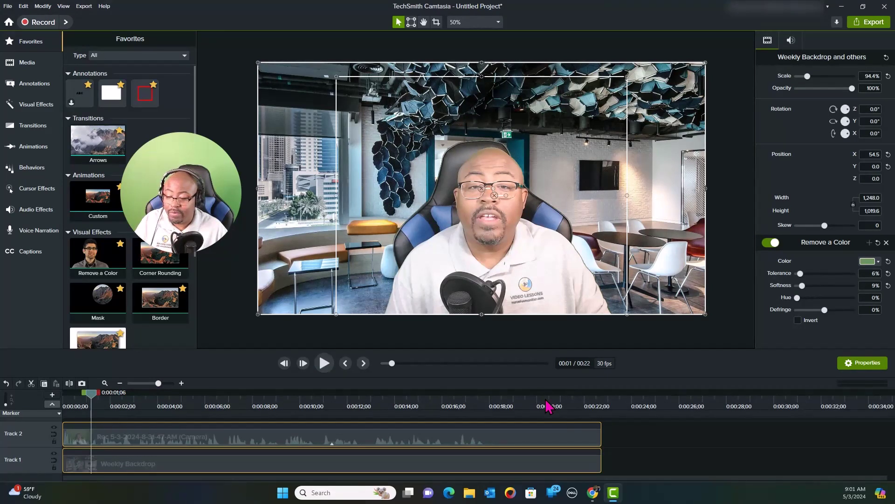
{"action": "left_click", "coordinate": [459, 398]}
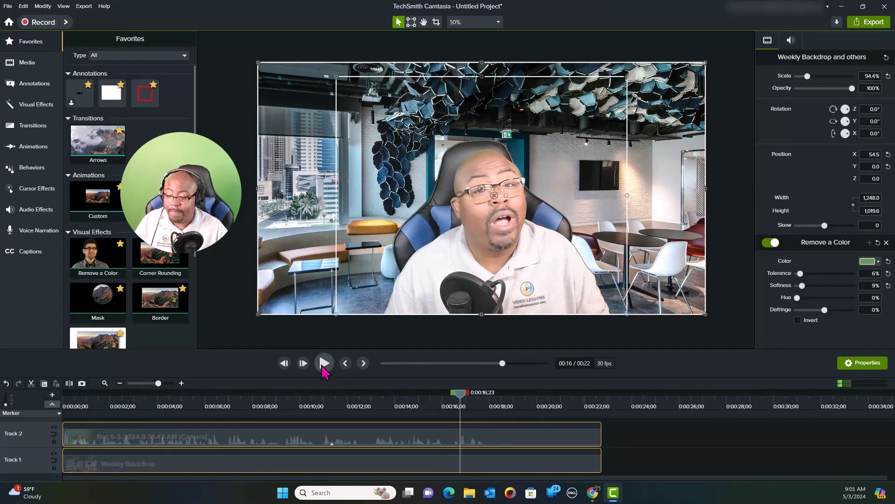
{"action": "left_click", "coordinate": [323, 368]}
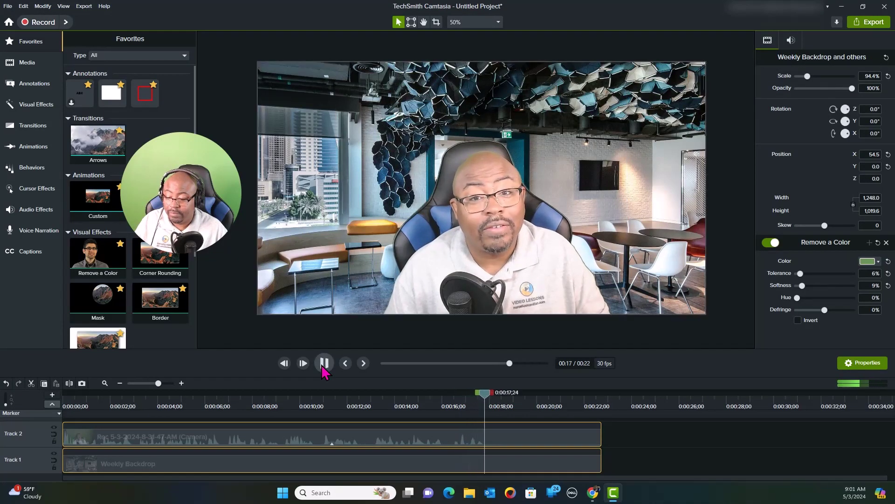
{"action": "left_click", "coordinate": [323, 368]}
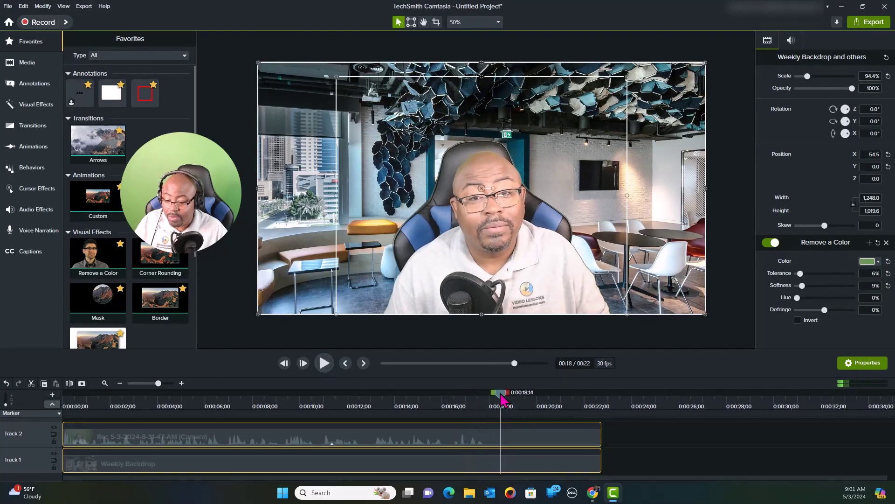
{"action": "left_click_drag", "start_coordinate": [501, 399], "coordinate": [488, 400]}
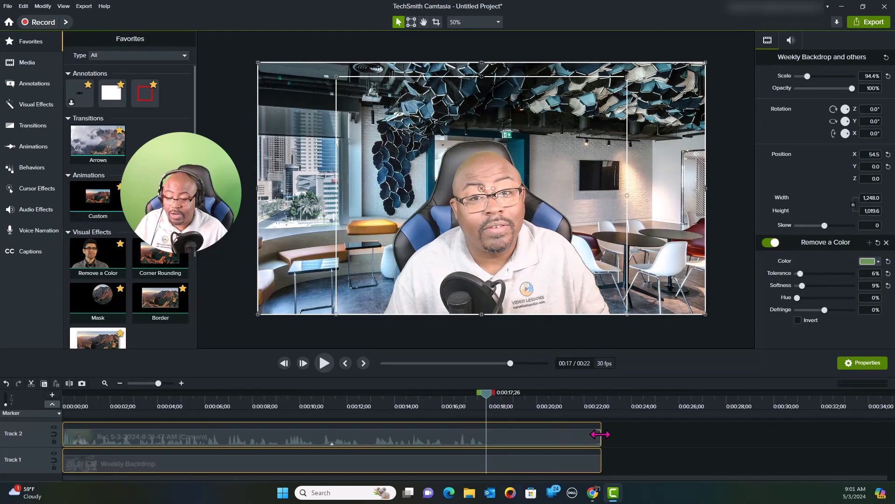
{"action": "left_click_drag", "start_coordinate": [601, 434], "coordinate": [488, 439]}
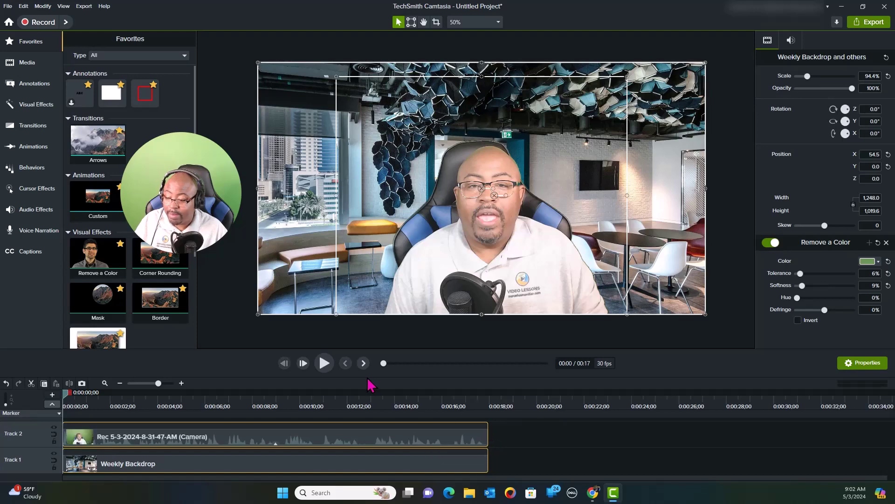
- Play back the last two seconds of the trimmed clips to check the ending
{"action": "left_click", "coordinate": [434, 399]}
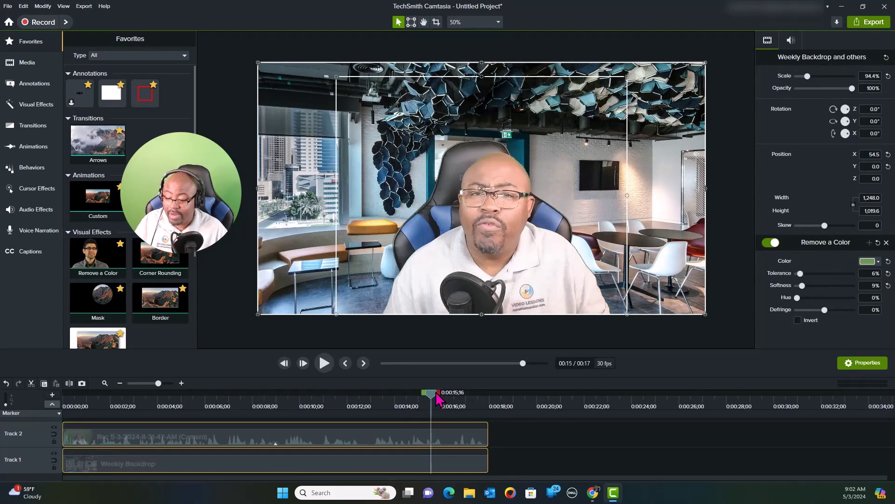
{"action": "left_click_drag", "start_coordinate": [437, 396], "coordinate": [450, 396]}
{"action": "left_click", "coordinate": [321, 365]}
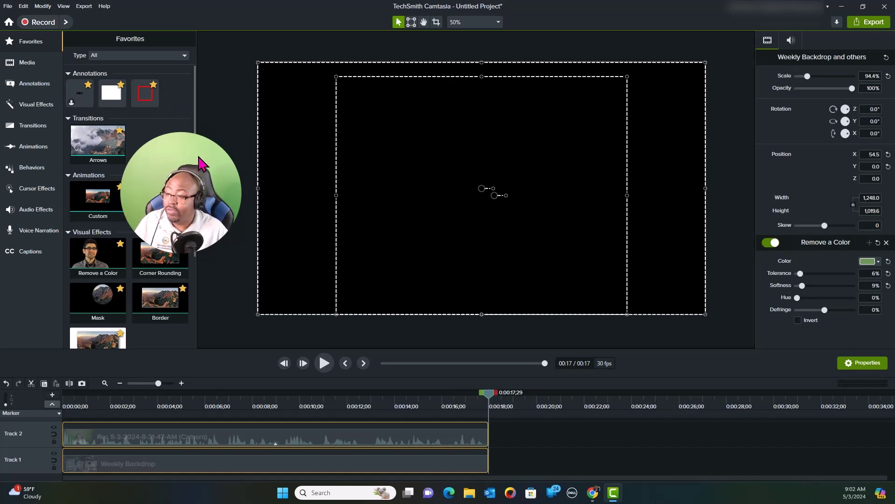
- Add the ClickDesigns promo video from the media bin at the playhead and enlarge it to 150% to fill the canvas
{"action": "left_click_drag", "start_coordinate": [192, 148], "coordinate": [838, 105]}
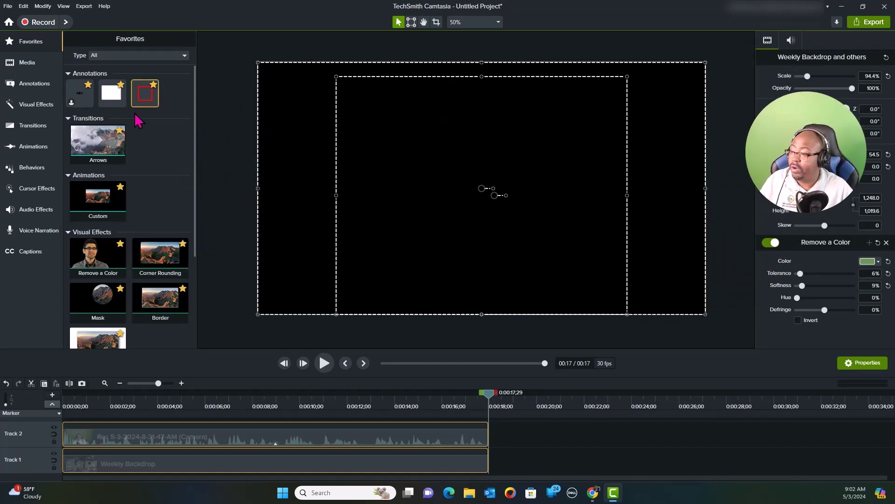
{"action": "left_click", "coordinate": [27, 63]}
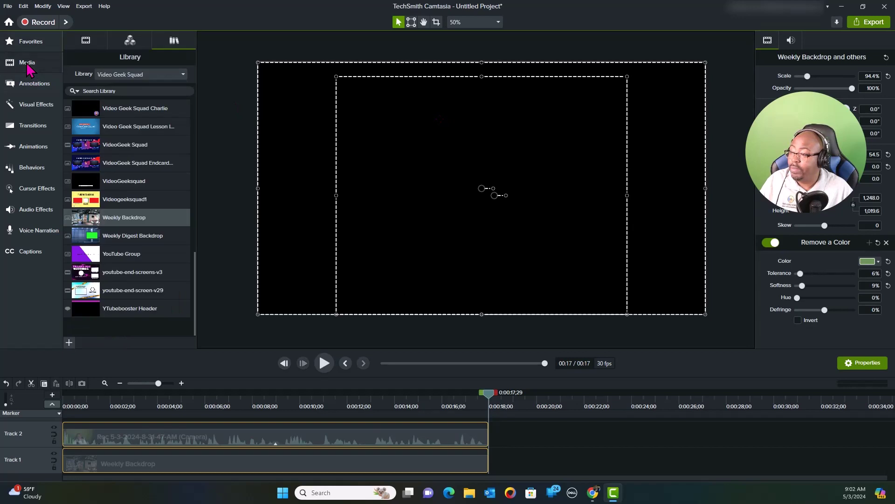
{"action": "left_click", "coordinate": [86, 41]}
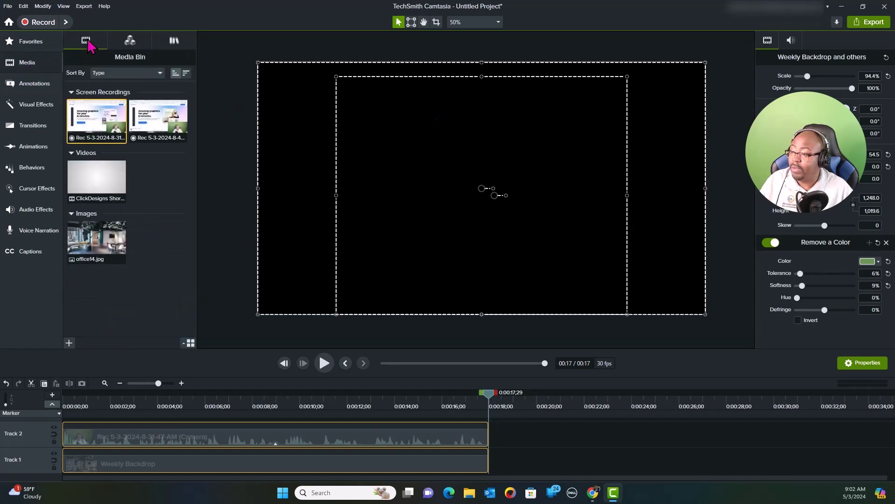
{"action": "right_click", "coordinate": [107, 186]}
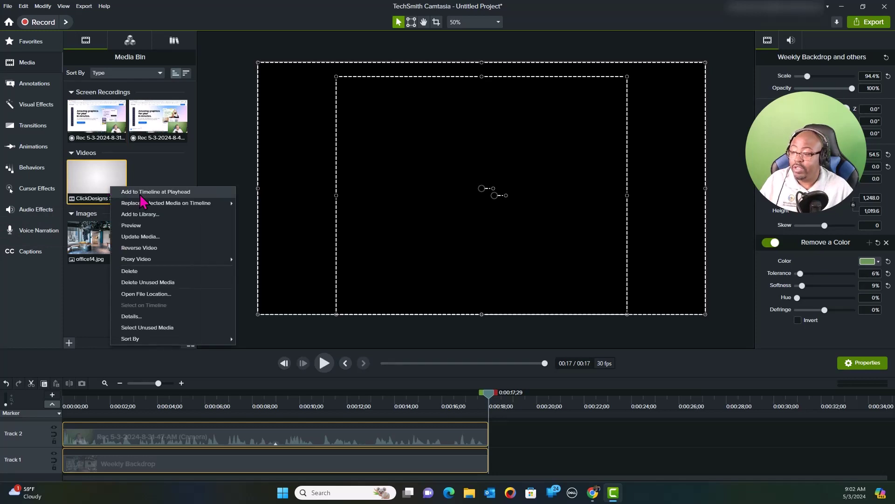
{"action": "left_click", "coordinate": [175, 192]}
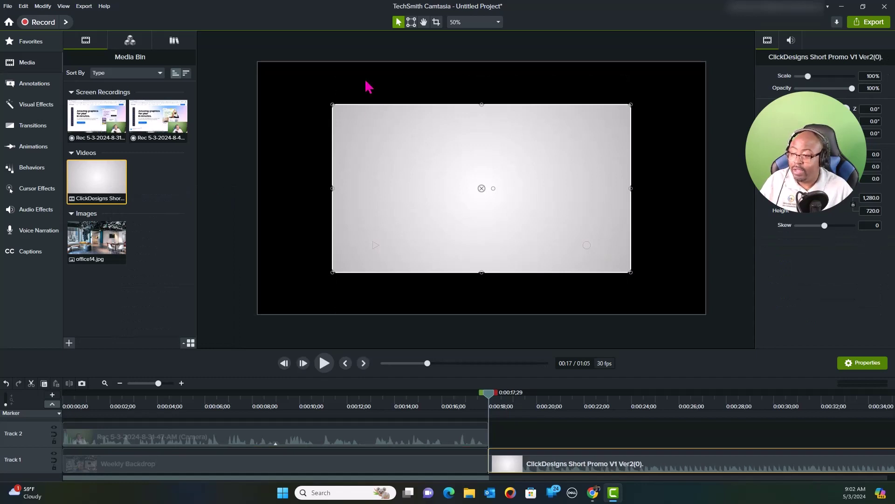
{"action": "left_click_drag", "start_coordinate": [332, 104], "coordinate": [258, 62]}
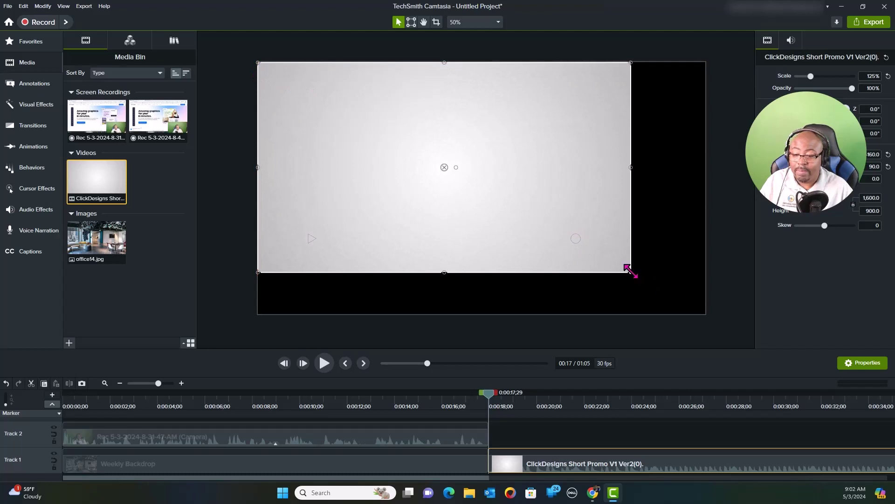
{"action": "left_click_drag", "start_coordinate": [631, 272], "coordinate": [705, 314]}
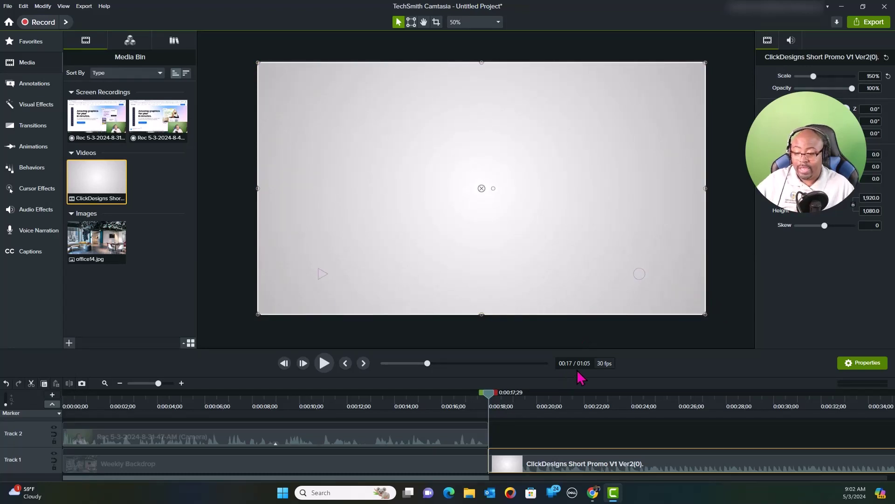
- Play through the promo clip, trim its end to 0:01:04;14 and return the playhead to the timeline start
{"action": "left_click", "coordinate": [324, 365]}
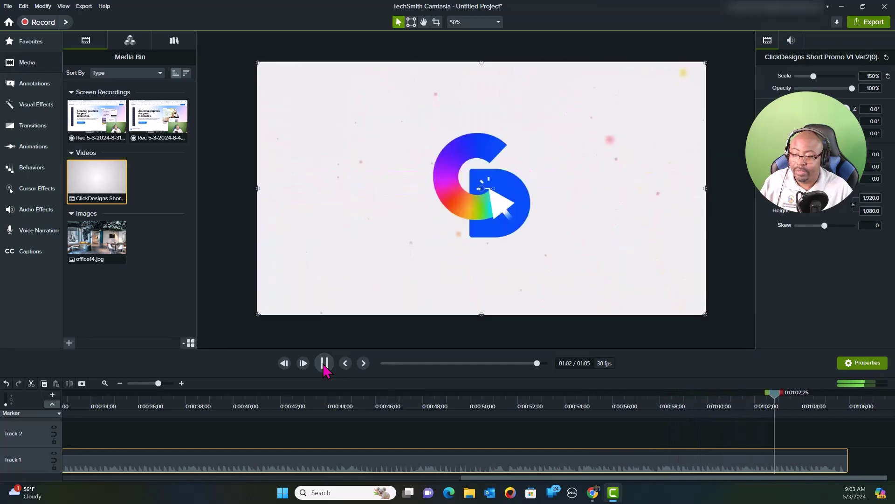
{"action": "left_click", "coordinate": [324, 366]}
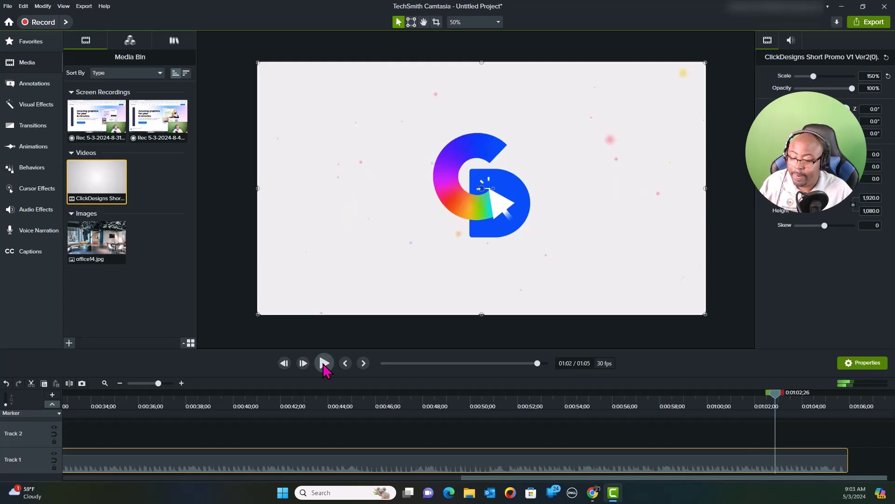
{"action": "left_click", "coordinate": [324, 364]}
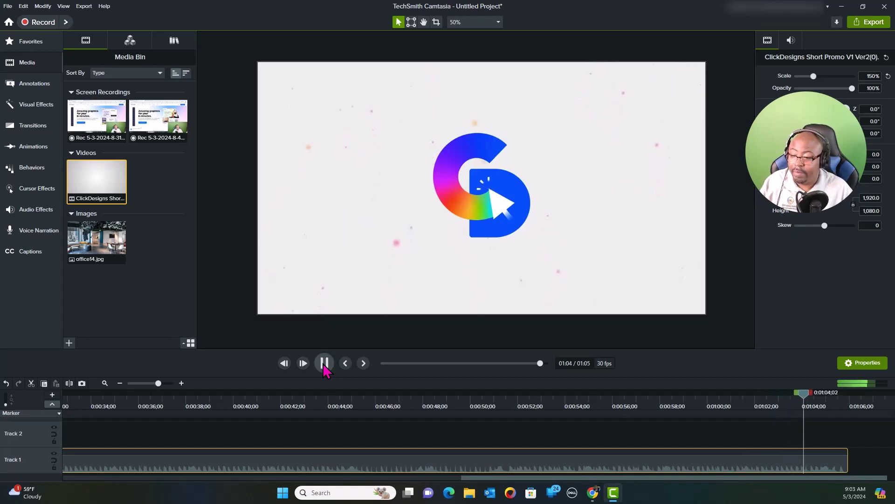
{"action": "left_click", "coordinate": [324, 364]}
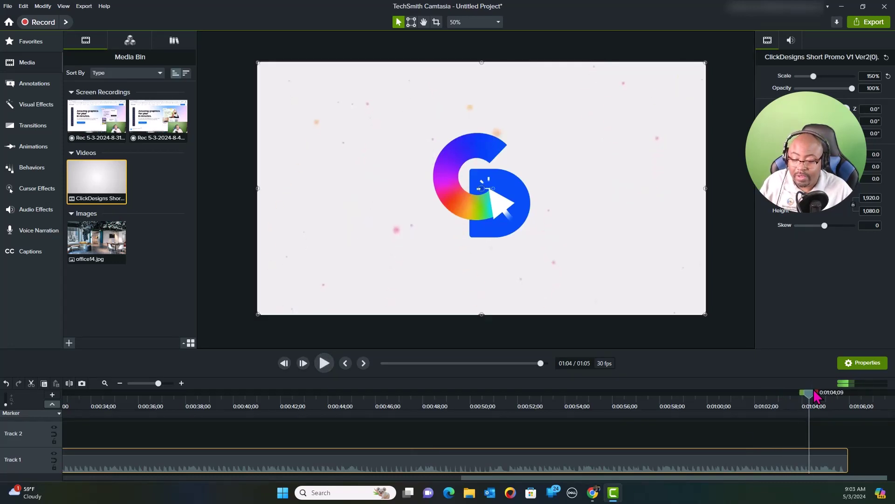
{"action": "left_click_drag", "start_coordinate": [816, 391], "coordinate": [813, 400]}
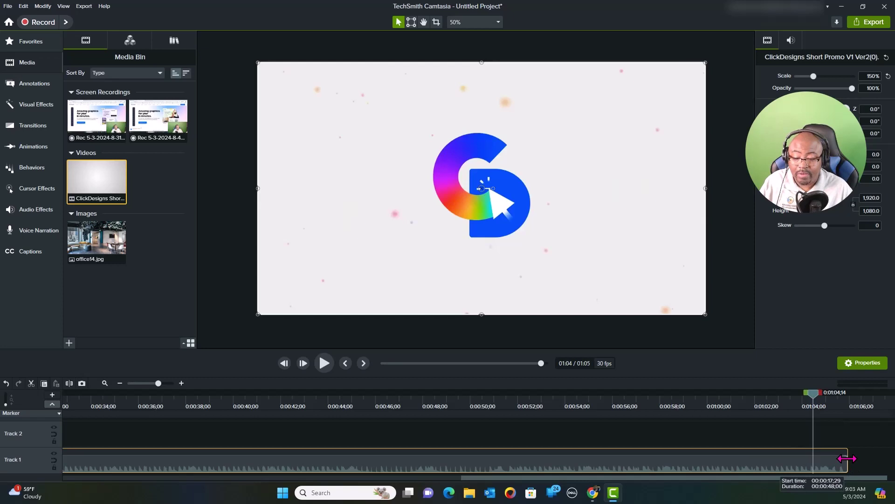
{"action": "left_click_drag", "start_coordinate": [846, 459], "coordinate": [817, 461]}
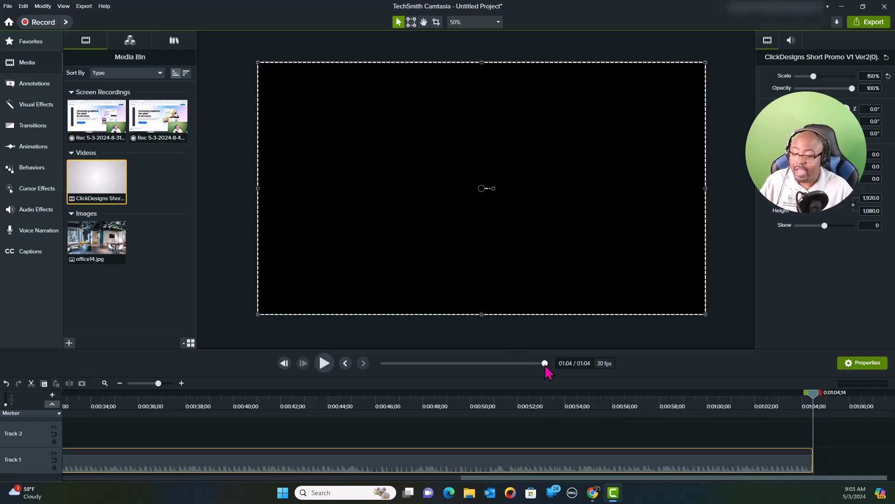
{"action": "left_click_drag", "start_coordinate": [546, 367], "coordinate": [382, 373]}
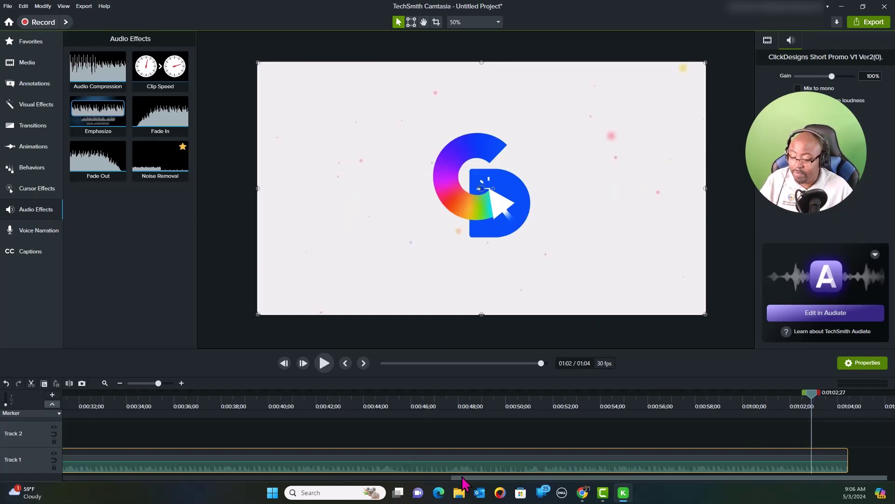
- Apply the Fade Out audio effect to the promo clip, slightly raise the faded volume line and play back the ending
{"action": "left_click_drag", "start_coordinate": [463, 481], "coordinate": [563, 500]}
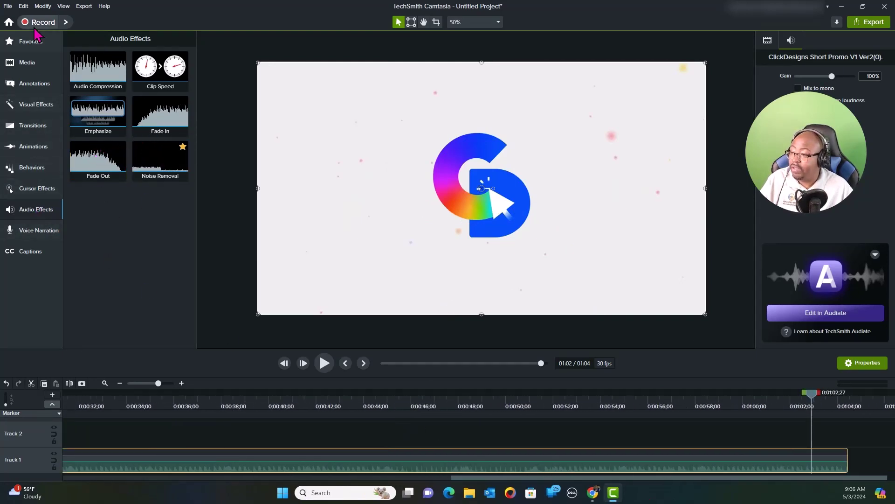
{"action": "left_click", "coordinate": [31, 65]}
{"action": "left_click", "coordinate": [42, 218]}
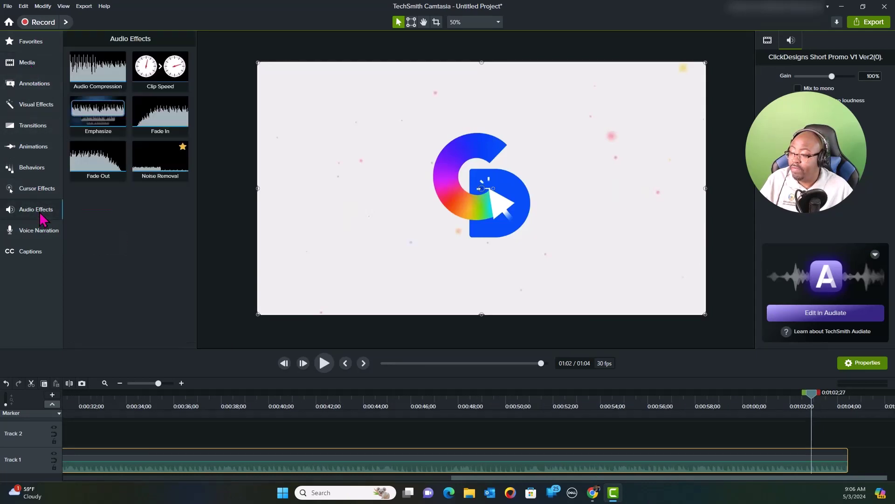
{"action": "left_click_drag", "start_coordinate": [94, 161], "coordinate": [821, 462]}
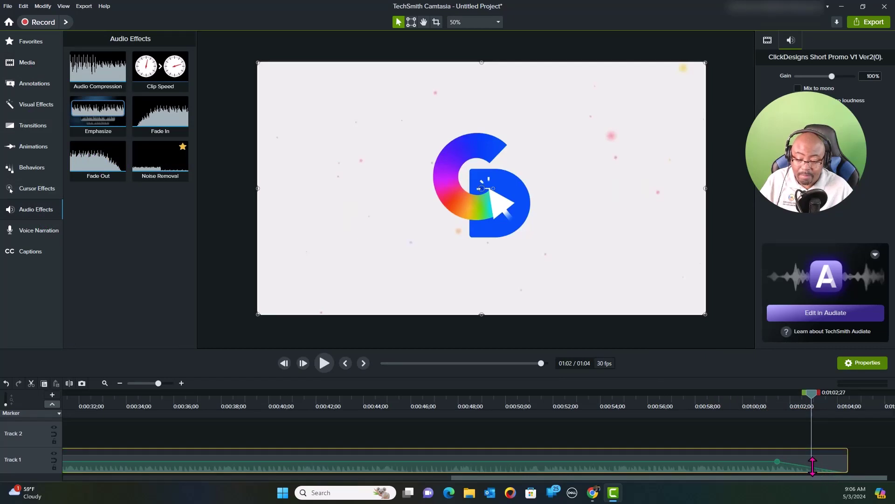
{"action": "left_click_drag", "start_coordinate": [812, 466], "coordinate": [814, 463]}
{"action": "left_click_drag", "start_coordinate": [811, 396], "coordinate": [770, 410]}
{"action": "left_click", "coordinate": [324, 369]}
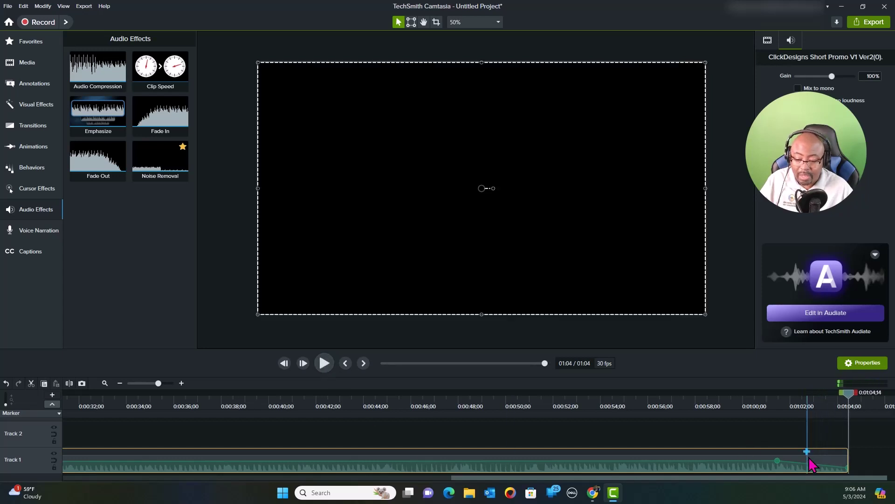
{"action": "left_click", "coordinate": [829, 464]}
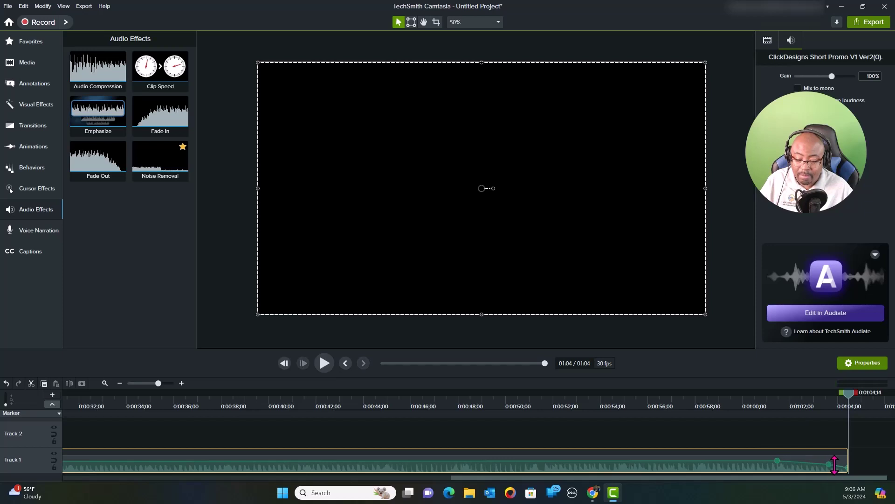
{"action": "left_click", "coordinate": [835, 464]}
{"action": "right_click", "coordinate": [837, 469]}
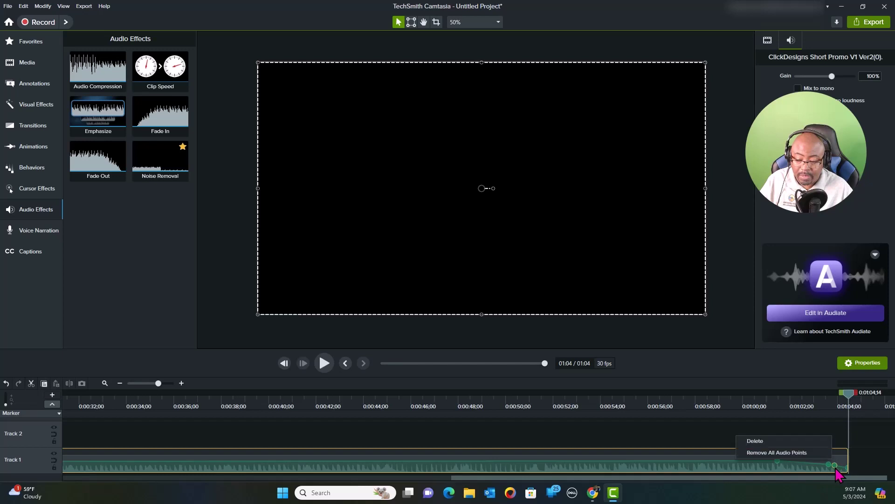
{"action": "left_click", "coordinate": [814, 454]}
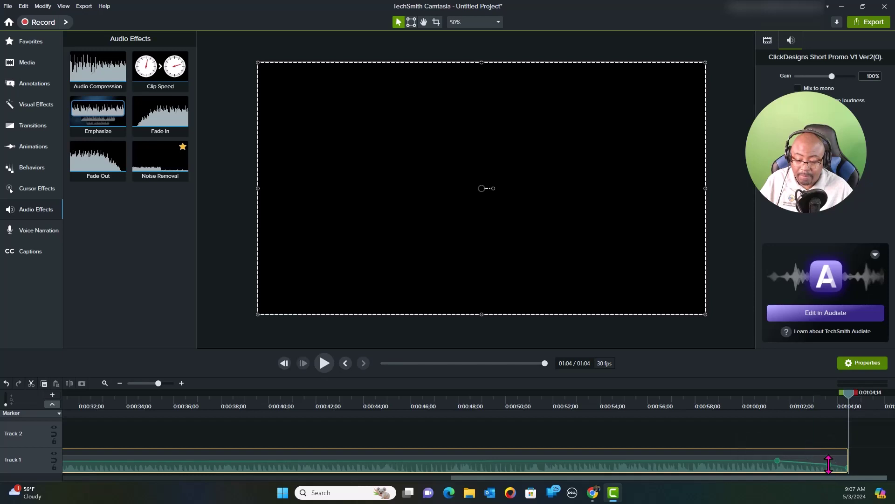
{"action": "left_click", "coordinate": [829, 464]}
{"action": "right_click", "coordinate": [828, 465]}
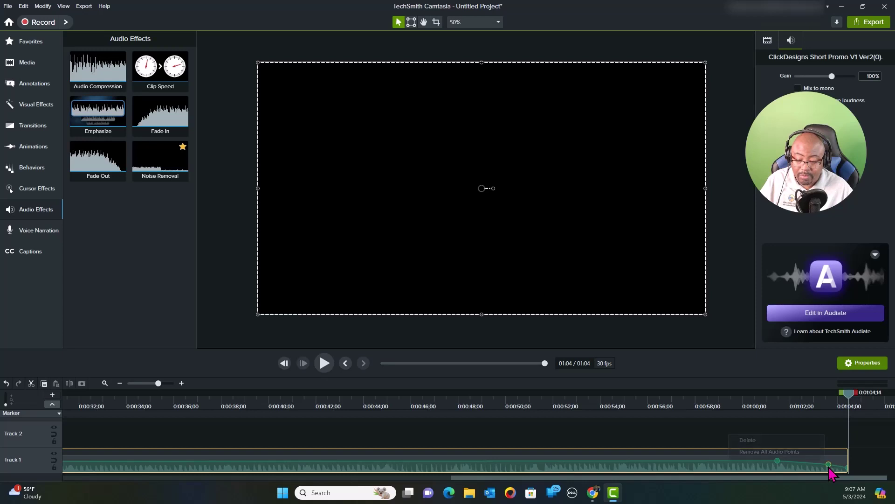
{"action": "left_click", "coordinate": [784, 451]}
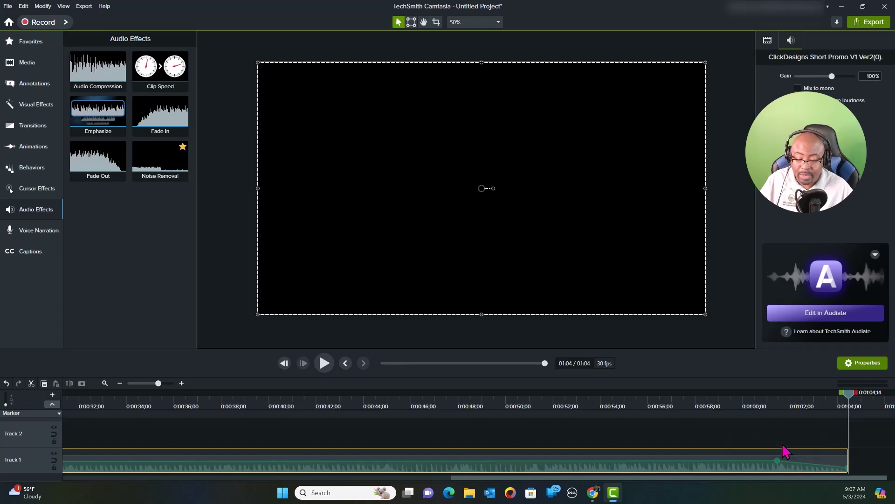
- Check the promo clip's faded volume line and play back the ending from 0:01:00;28
{"action": "left_click_drag", "start_coordinate": [829, 465], "coordinate": [829, 465]}
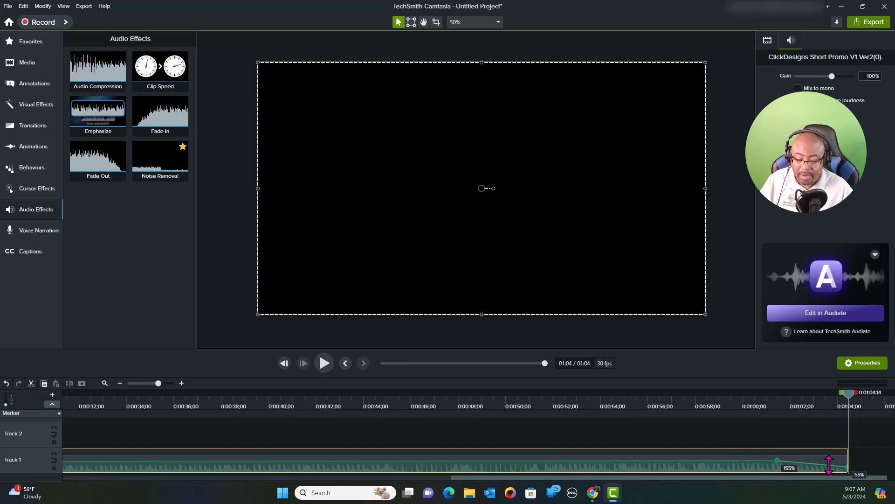
{"action": "left_click_drag", "start_coordinate": [829, 465], "coordinate": [828, 465]}
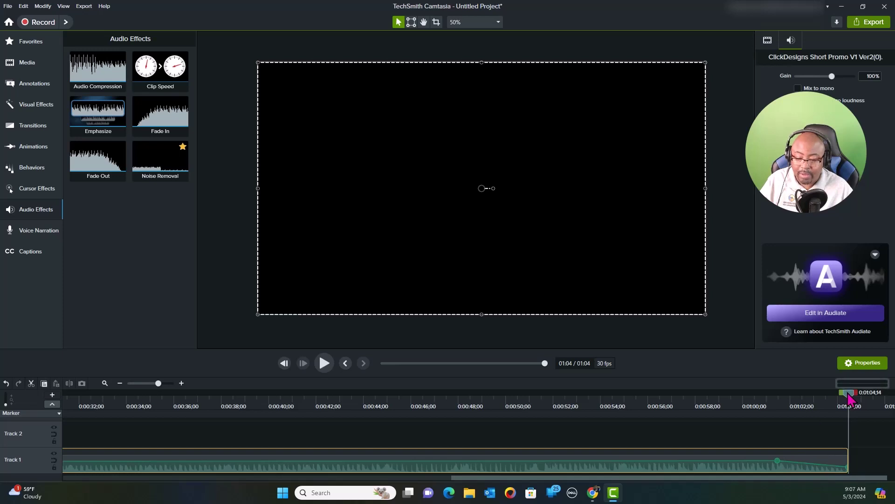
{"action": "left_click_drag", "start_coordinate": [849, 394], "coordinate": [765, 412]}
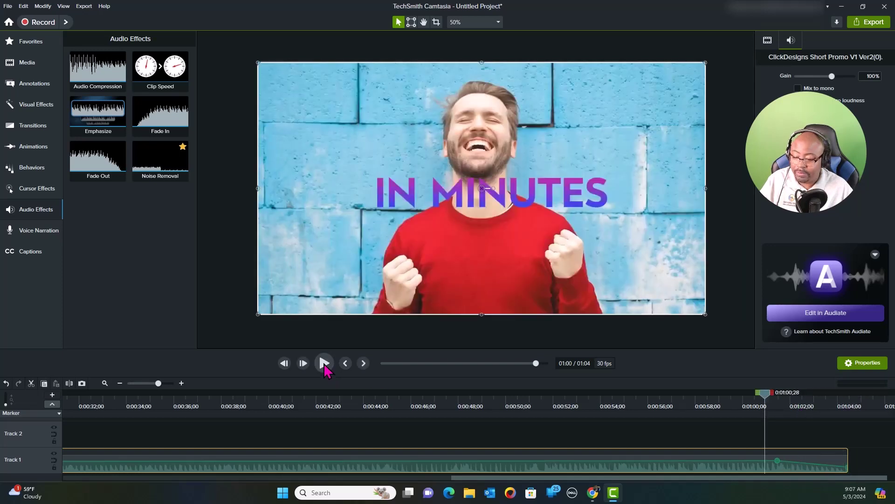
{"action": "left_click", "coordinate": [324, 363]}
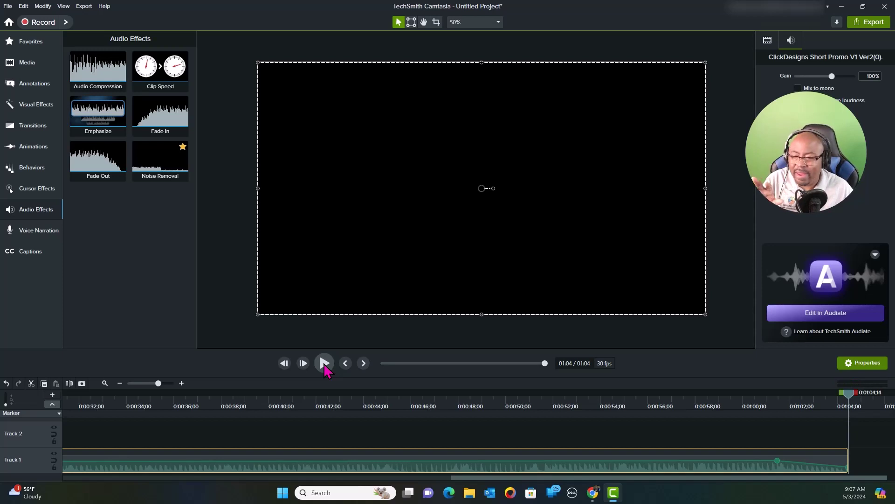
{"action": "left_click", "coordinate": [19, 65]}
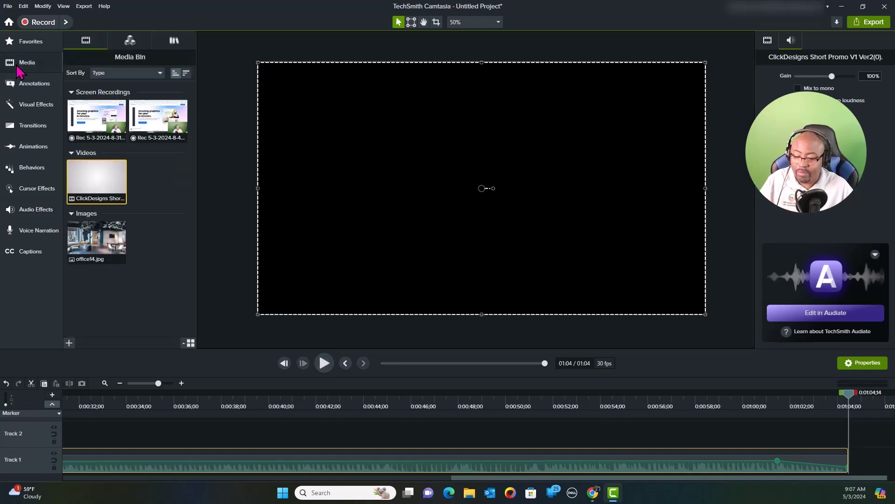
{"action": "right_click", "coordinate": [159, 122]}
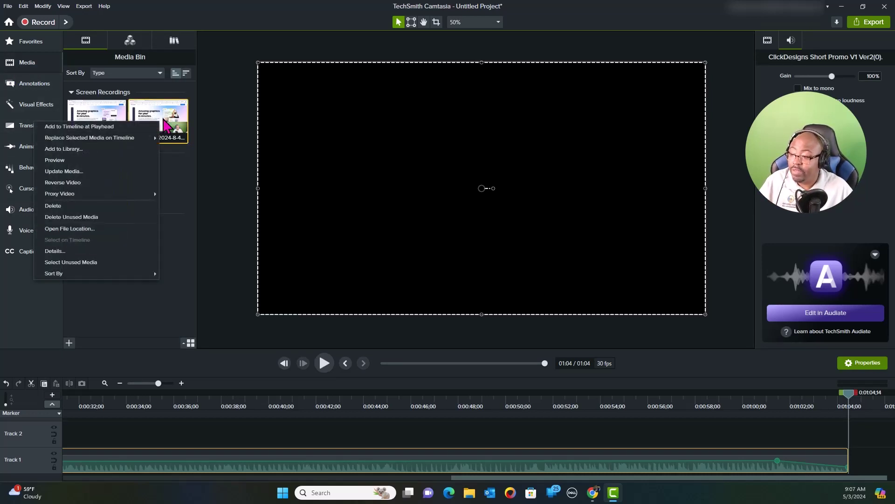
{"action": "left_click", "coordinate": [94, 126]}
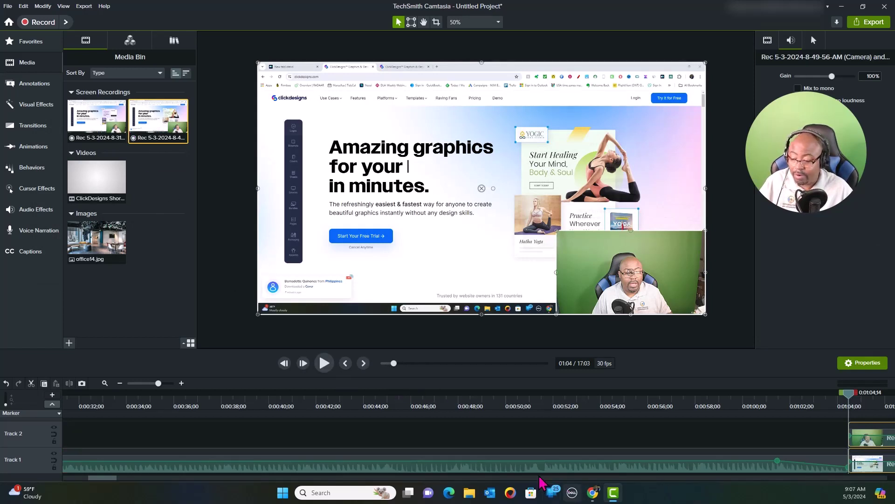
{"action": "left_click_drag", "start_coordinate": [106, 479], "coordinate": [129, 480]}
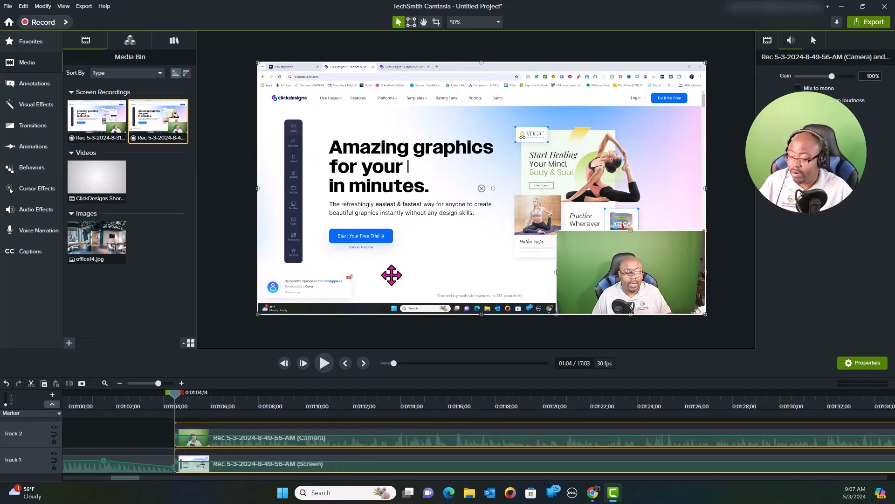
{"action": "left_click_drag", "start_coordinate": [158, 382], "coordinate": [163, 384]}
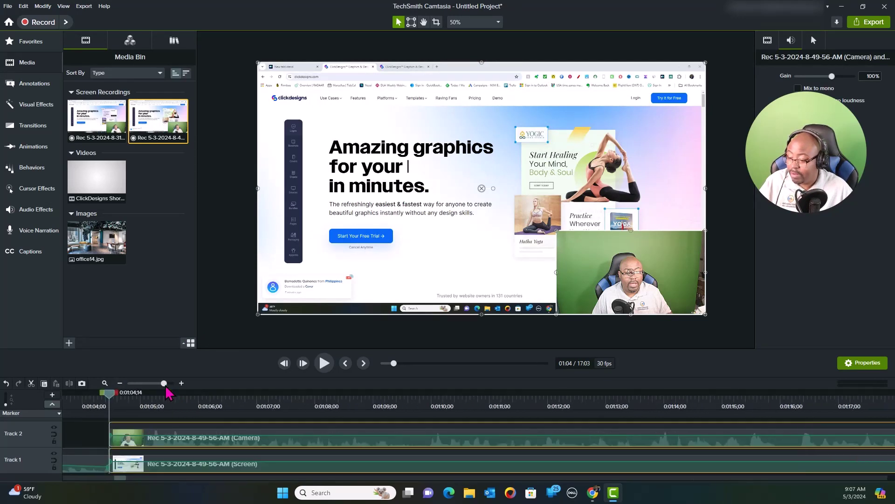
{"action": "mouse_move", "coordinate": [157, 436]}
{"action": "left_mouse_down"}
{"action": "mouse_move", "coordinate": [140, 463]}
{"action": "mouse_move", "coordinate": [157, 435]}
{"action": "mouse_move", "coordinate": [161, 392]}
{"action": "mouse_move", "coordinate": [87, 420]}
{"action": "mouse_move", "coordinate": [158, 449]}
{"action": "left_mouse_up"}
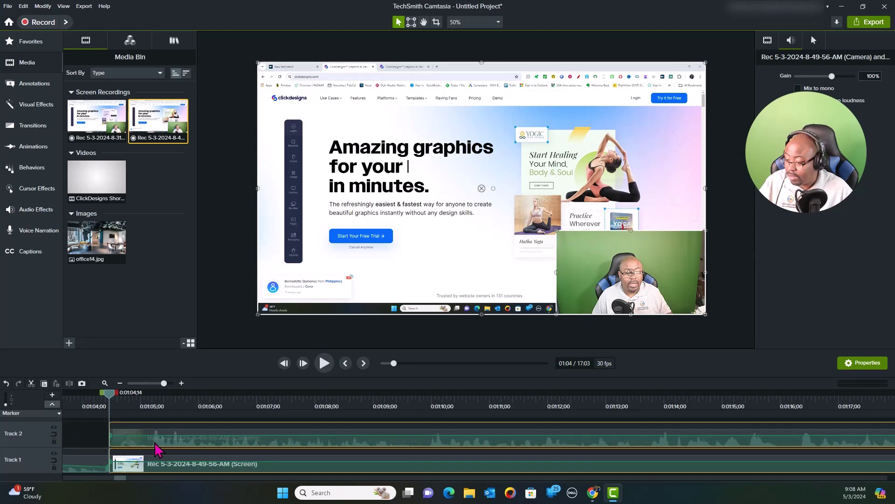
- Delete the first 21 frames of the recording's camera and screen clips, from 0:01:04;14, and close the gap to the promo clip
{"action": "mouse_move", "coordinate": [109, 394]}
{"action": "left_mouse_down"}
{"action": "mouse_move", "coordinate": [155, 404]}
{"action": "mouse_move", "coordinate": [110, 401]}
{"action": "left_mouse_up"}
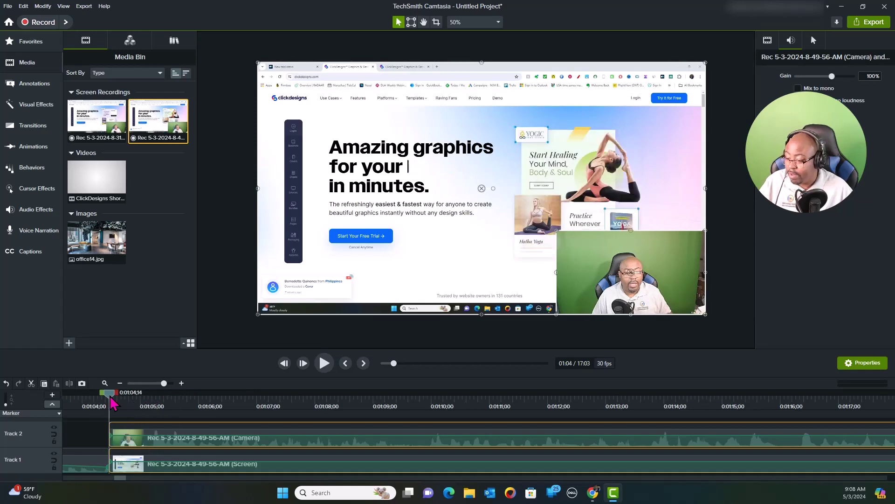
{"action": "left_click", "coordinate": [324, 363]}
{"action": "key", "text": "space"}
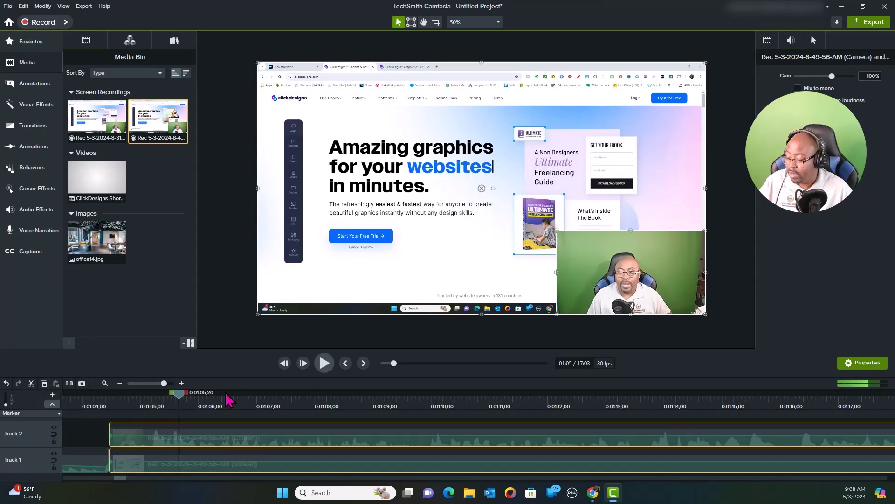
{"action": "left_click_drag", "start_coordinate": [180, 396], "coordinate": [150, 404]}
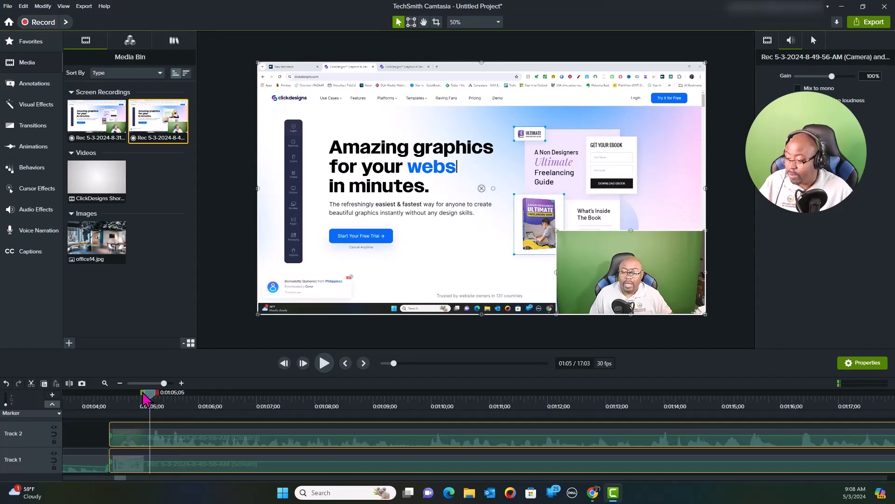
{"action": "left_click_drag", "start_coordinate": [145, 399], "coordinate": [108, 404]}
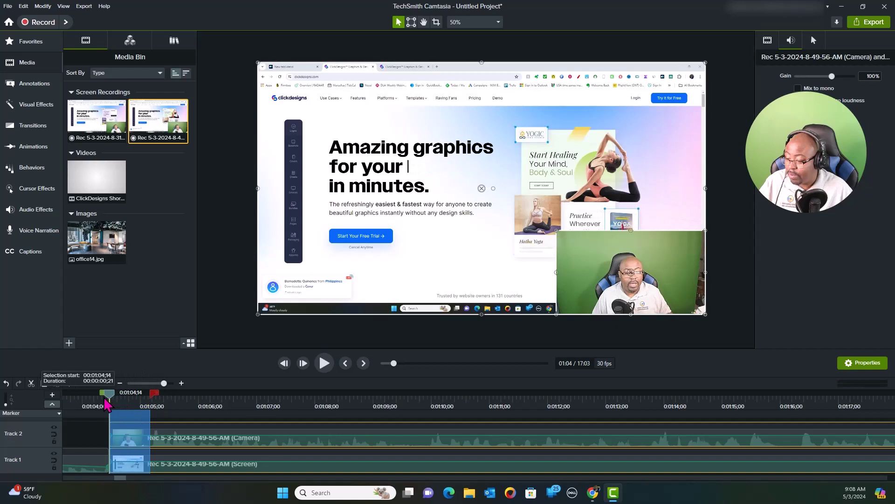
{"action": "key", "text": "Delete"}
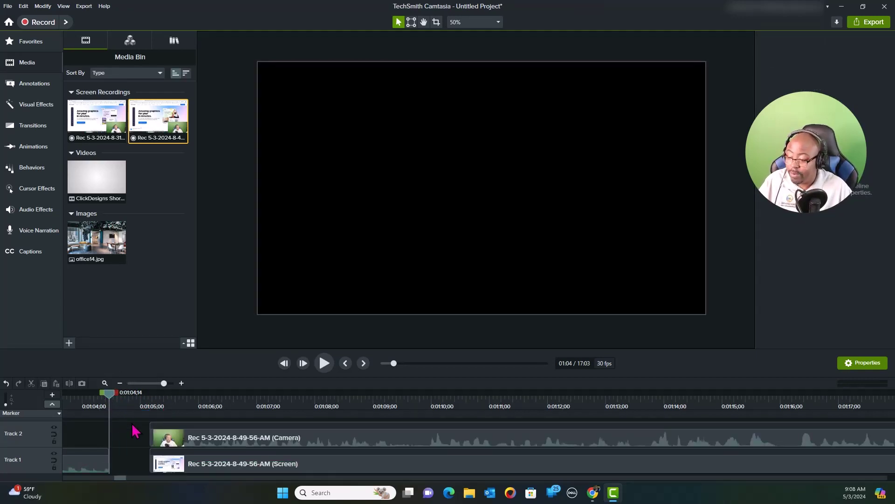
{"action": "left_click_drag", "start_coordinate": [136, 431], "coordinate": [182, 472]}
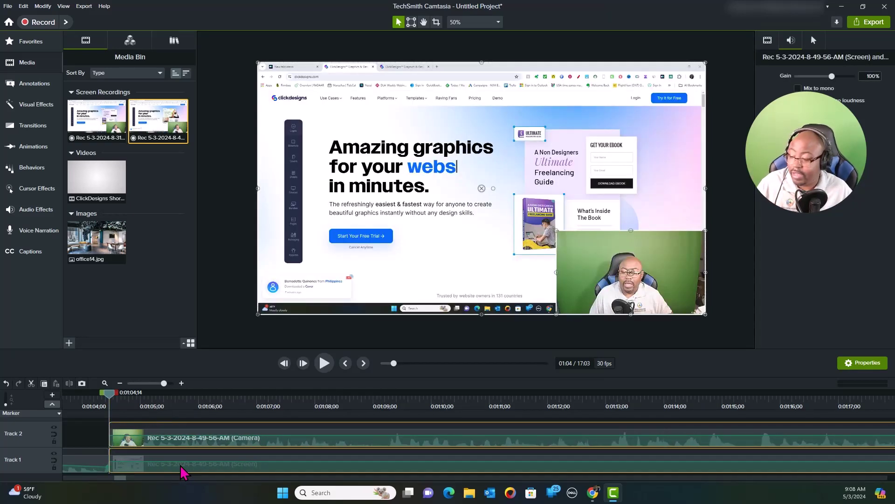
{"action": "left_click_drag", "start_coordinate": [183, 472], "coordinate": [184, 472]}
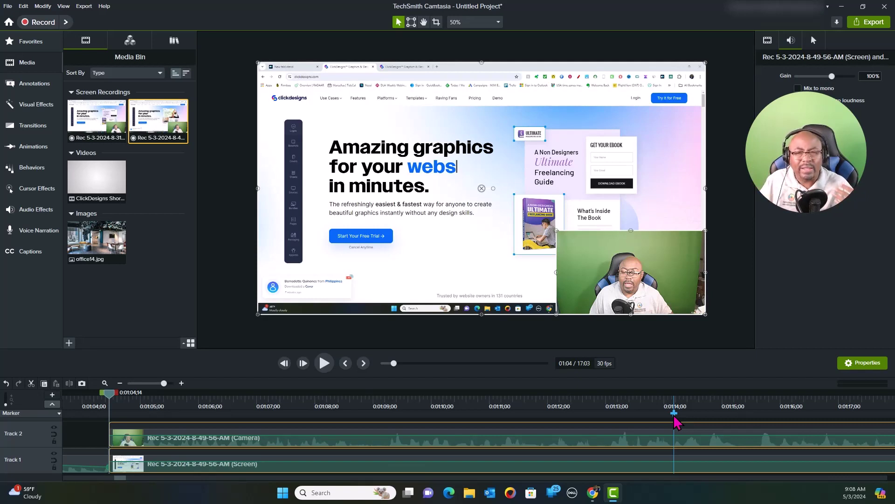
- Move the camera clip up to Track 3 and place Weekly Backdrop from the Video Geek Squad library on Track 2 at 0:01:04;14
{"action": "left_click", "coordinate": [97, 436]}
{"action": "left_click", "coordinate": [232, 441]}
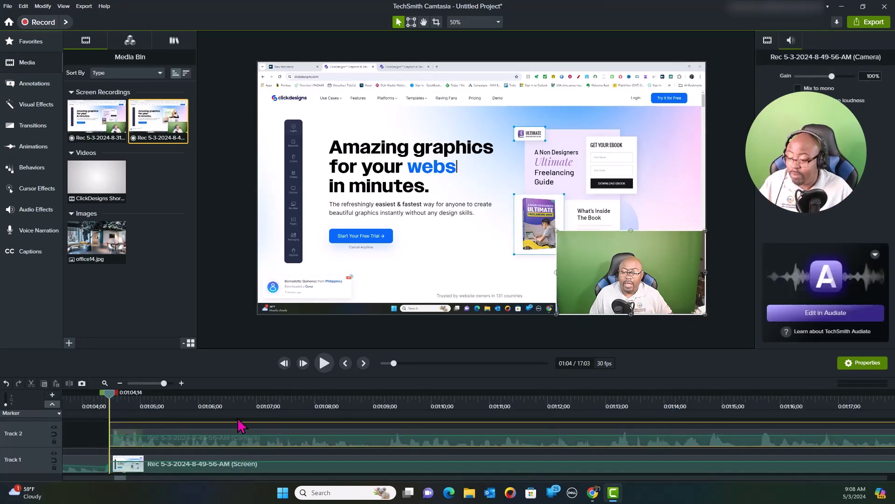
{"action": "left_click_drag", "start_coordinate": [245, 433], "coordinate": [256, 464]}
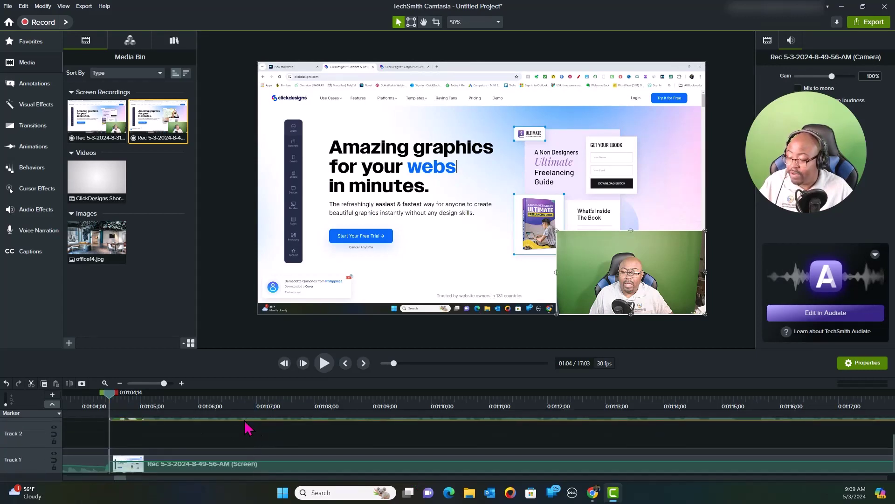
{"action": "left_click", "coordinate": [175, 41]}
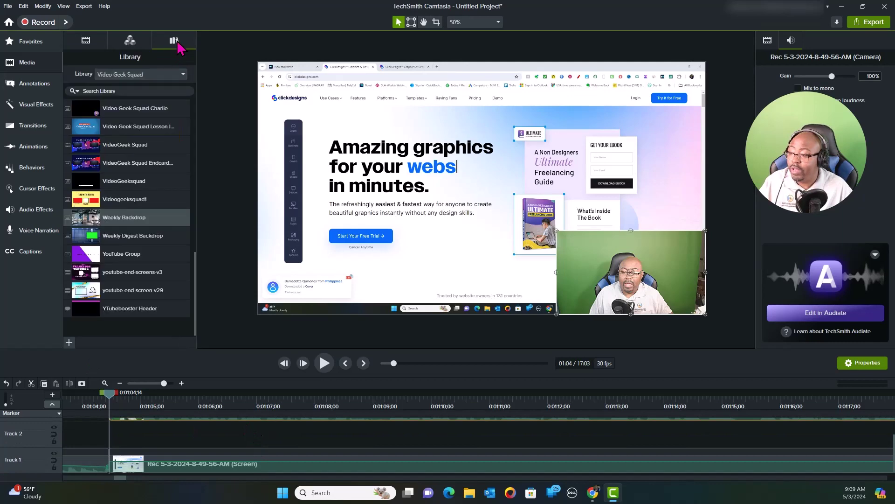
{"action": "left_click_drag", "start_coordinate": [122, 221], "coordinate": [111, 435]}
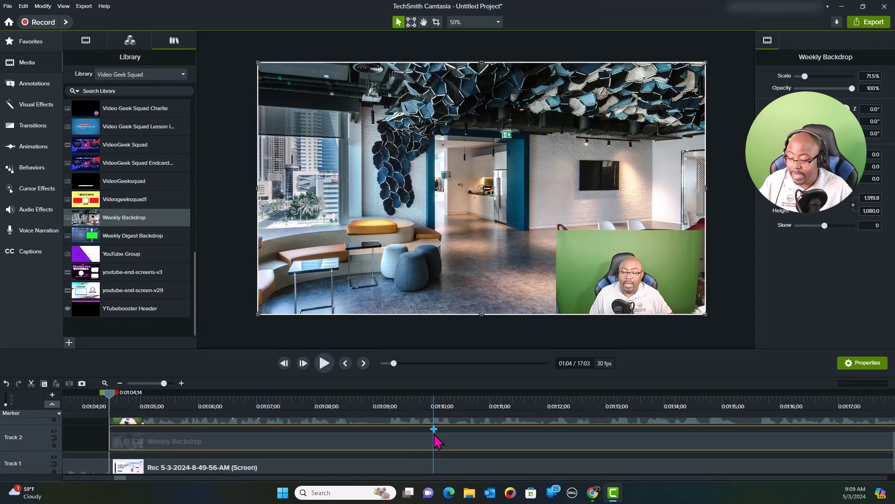
- Extend the Weekly Backdrop clip on Track 2 to the end of the screen recording
{"action": "left_click_drag", "start_coordinate": [160, 383], "coordinate": [141, 388]}
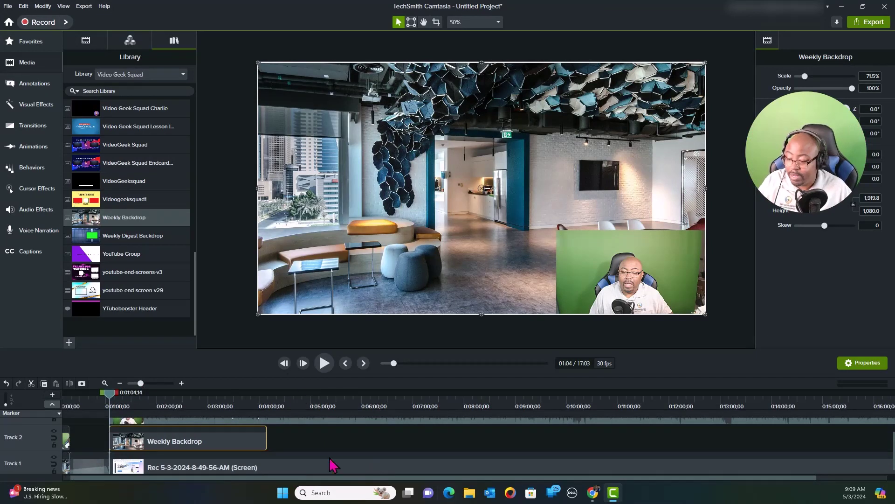
{"action": "left_click_drag", "start_coordinate": [267, 441], "coordinate": [795, 446]}
{"action": "left_click_drag", "start_coordinate": [140, 383], "coordinate": [136, 382]}
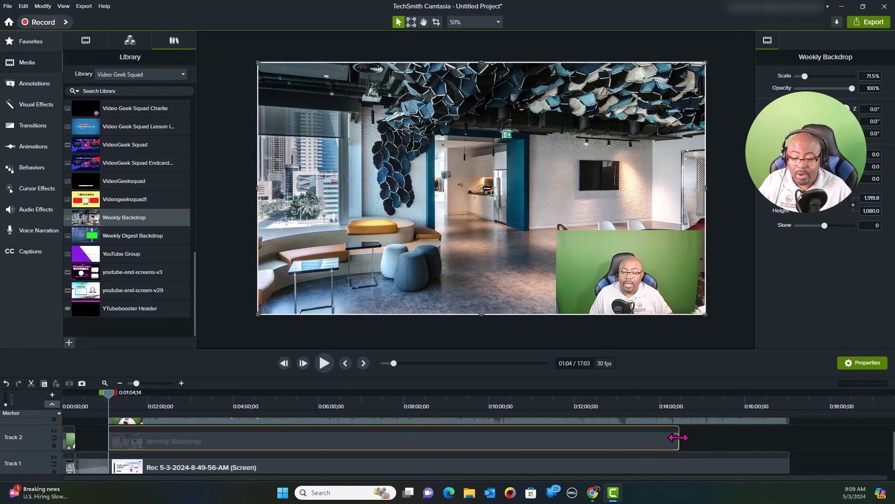
{"action": "left_click_drag", "start_coordinate": [679, 437], "coordinate": [789, 437]}
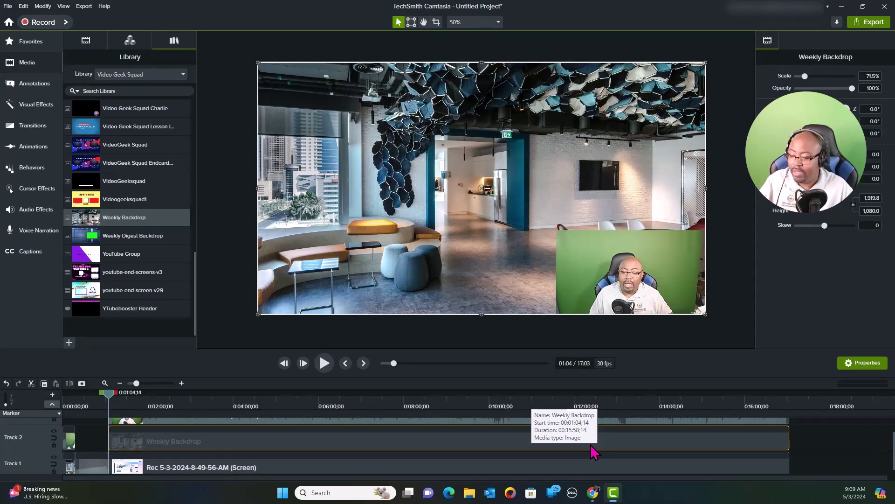
- Shift the Weekly Backdrop clip along Track 2 to start at about nine minutes and enlarge the camera video to 73%
{"action": "left_click_drag", "start_coordinate": [344, 444], "coordinate": [681, 456]}
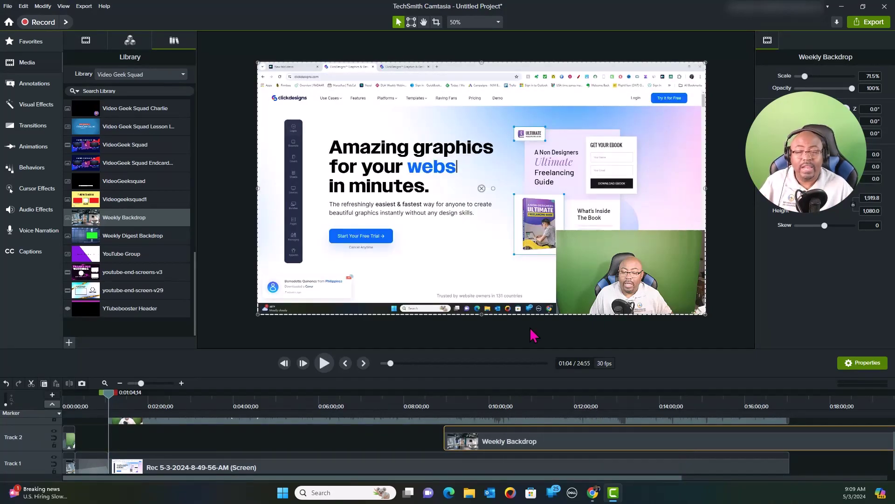
{"action": "left_click", "coordinate": [601, 266]}
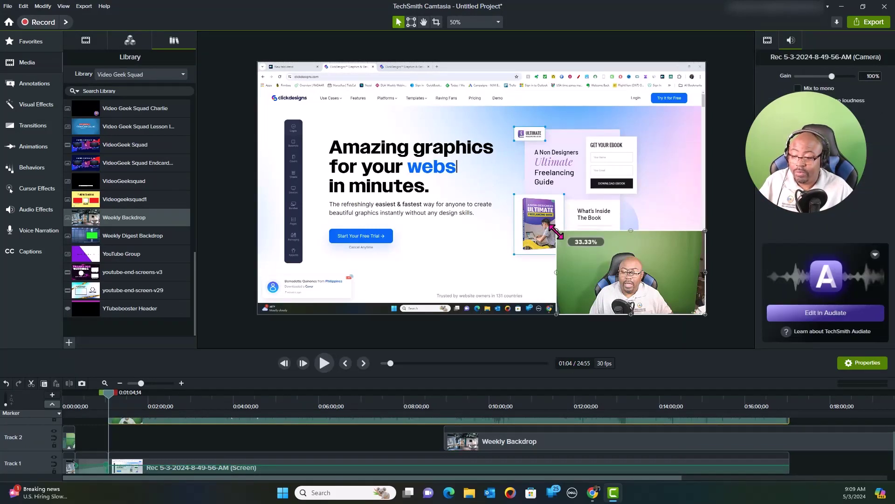
{"action": "left_click_drag", "start_coordinate": [557, 232], "coordinate": [379, 159]}
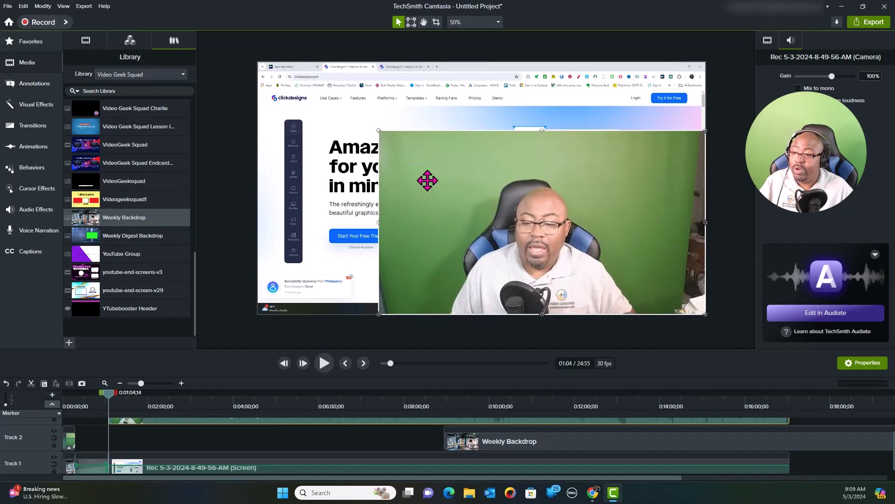
- Crop both sides of the camera video closer to the presenter, removing the area beyond the green screen
{"action": "left_click", "coordinate": [436, 21]}
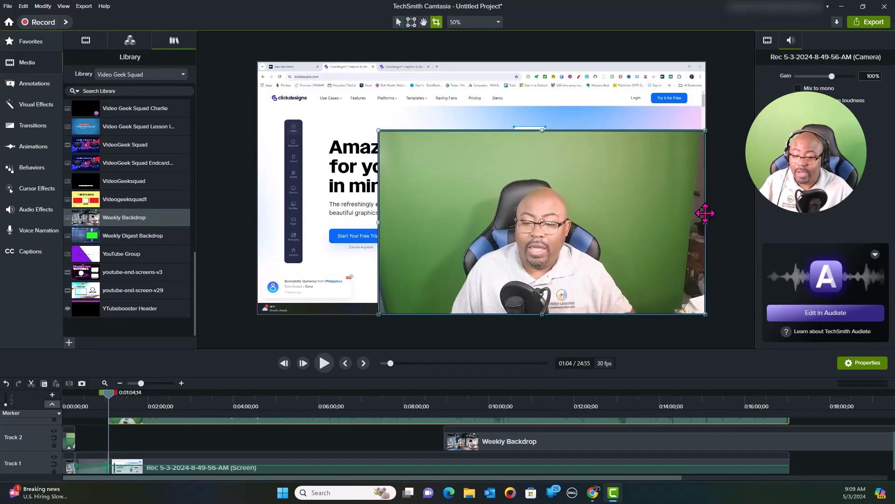
{"action": "left_click_drag", "start_coordinate": [701, 222], "coordinate": [662, 222]}
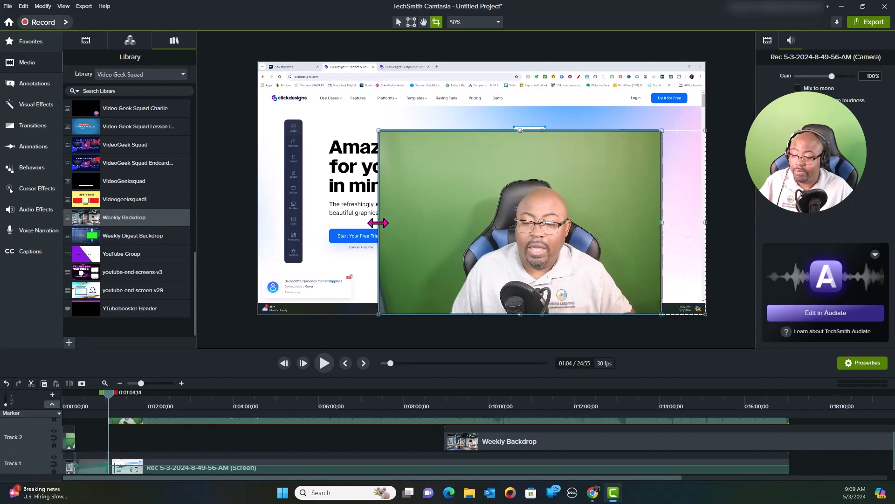
{"action": "left_click_drag", "start_coordinate": [379, 222], "coordinate": [404, 222]}
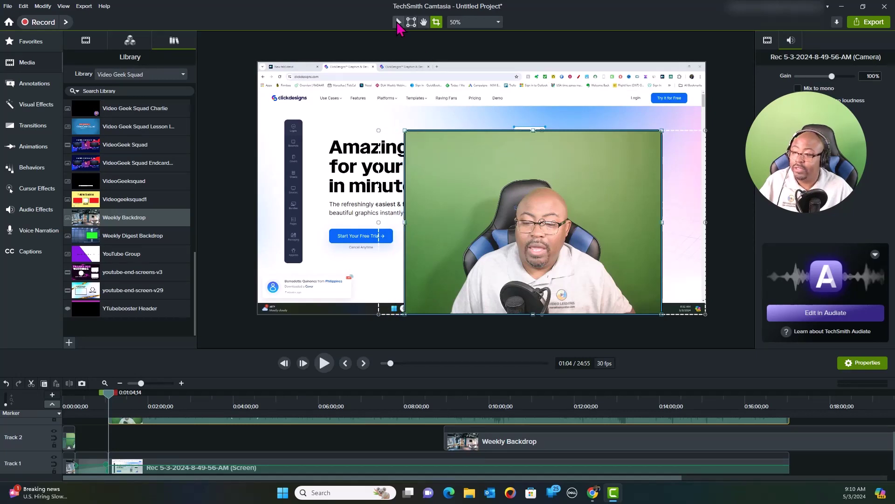
{"action": "left_click", "coordinate": [398, 22]}
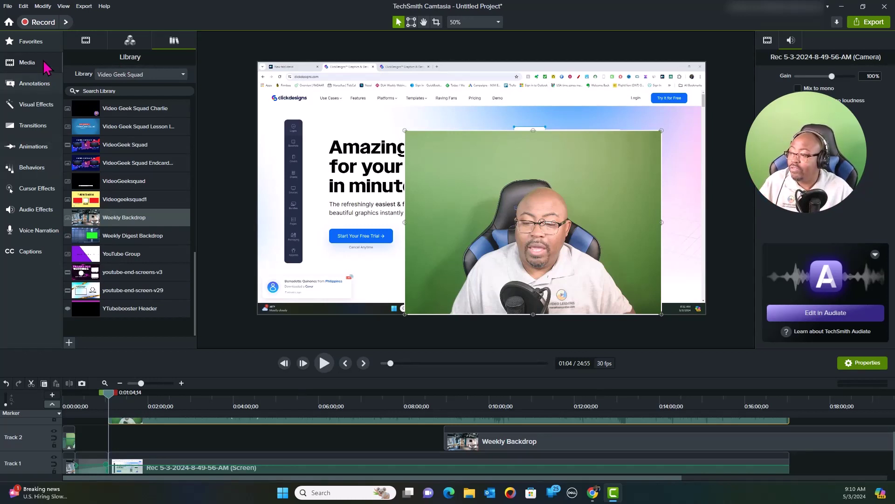
- Apply the Remove a Color effect to the camera clip on Track 3, sampling the green backdrop beside the presenter's chair as the colour
{"action": "left_click", "coordinate": [31, 41]}
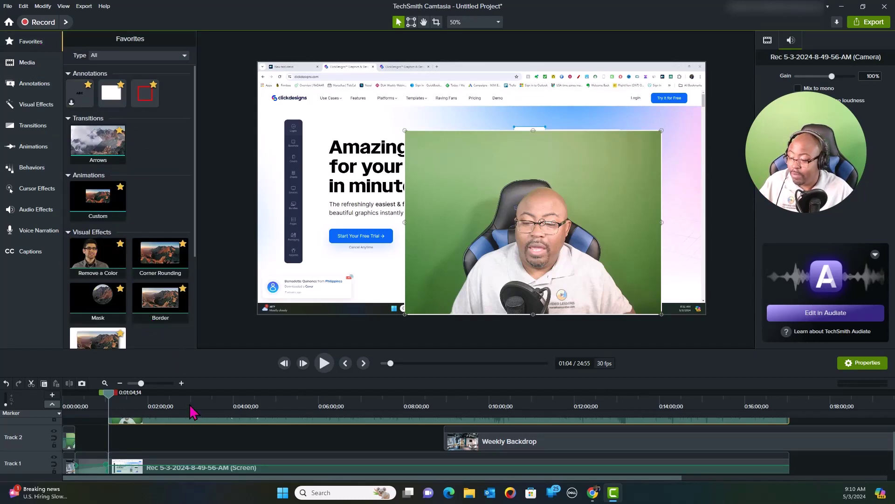
{"action": "scroll", "coordinate": [196, 418], "scroll_direction": "up", "scroll_amount": 1}
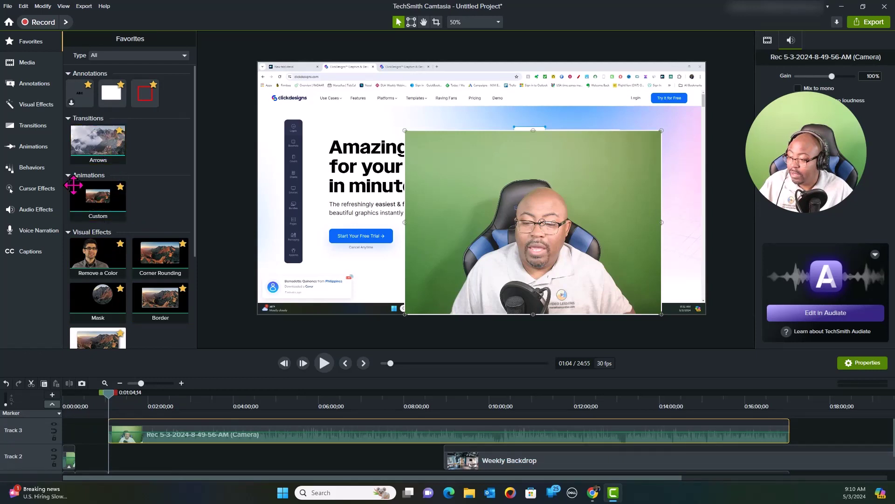
{"action": "left_click_drag", "start_coordinate": [87, 252], "coordinate": [190, 433]}
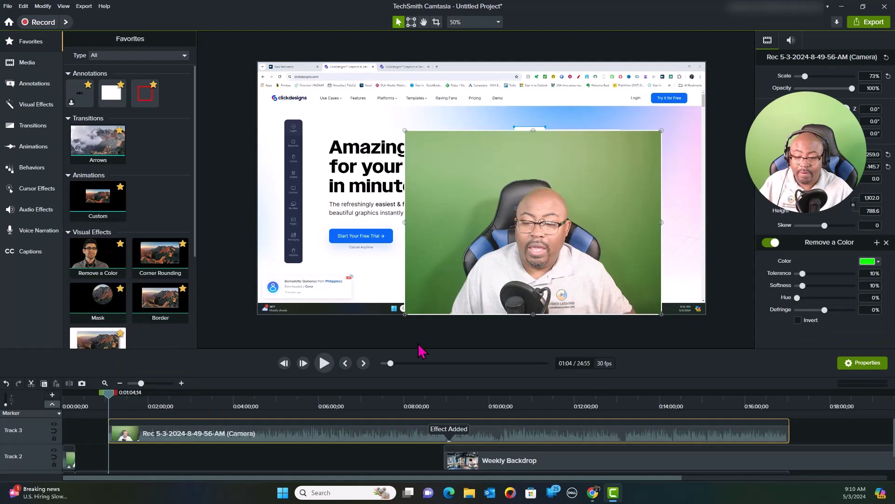
{"action": "left_click", "coordinate": [871, 262]}
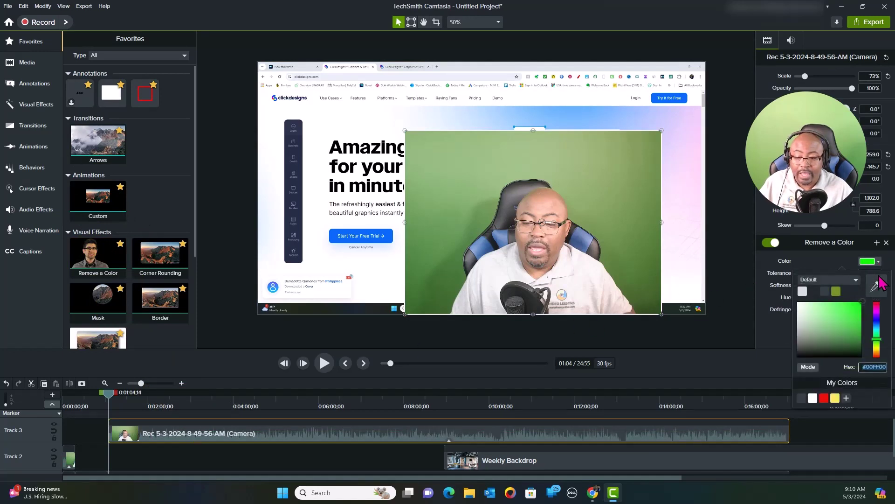
{"action": "left_click", "coordinate": [877, 285]}
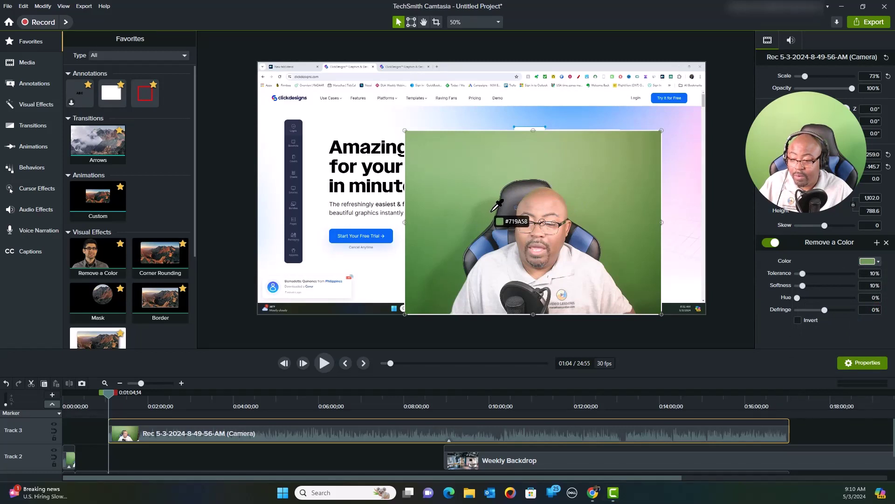
{"action": "left_click", "coordinate": [491, 210]}
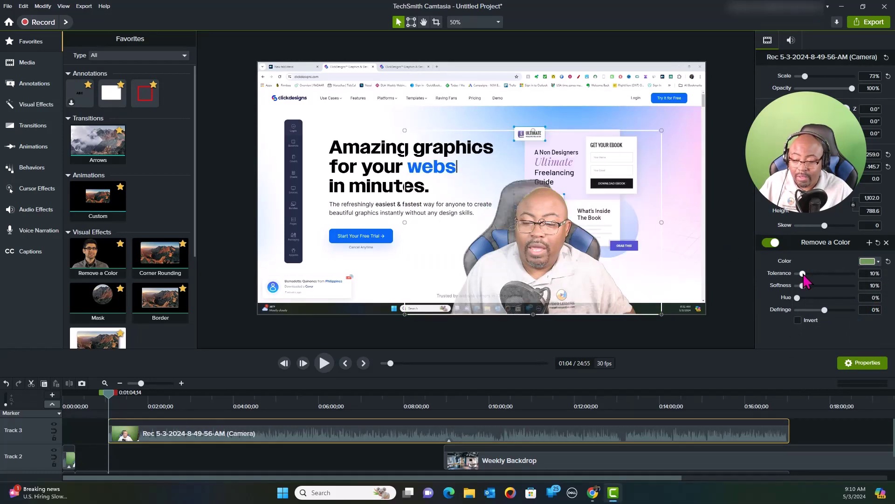
- Set the camera clip's Remove a Color tolerance to 7% and softness to 8%
{"action": "left_click_drag", "start_coordinate": [803, 274], "coordinate": [801, 275]}
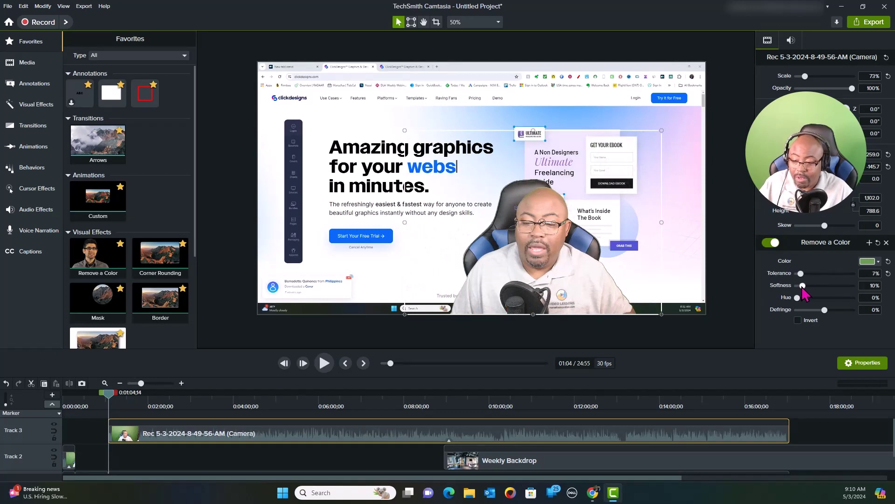
{"action": "left_click_drag", "start_coordinate": [802, 286], "coordinate": [802, 287]}
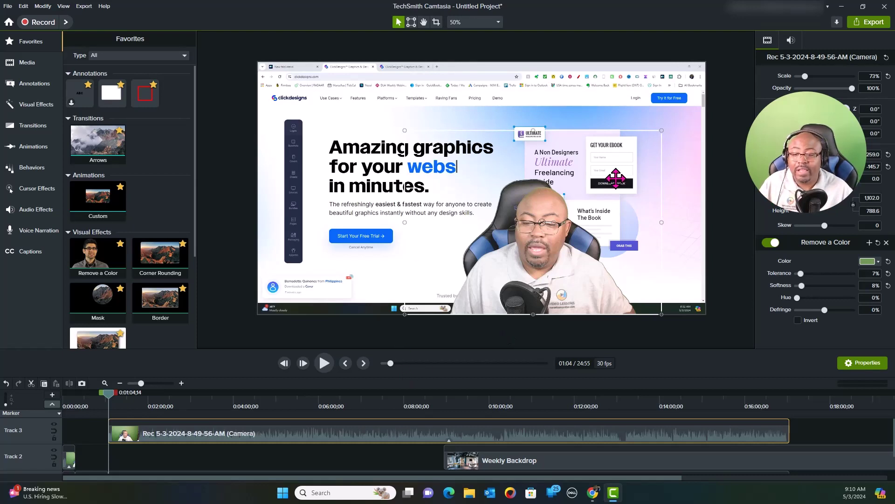
{"action": "left_click", "coordinate": [716, 183]}
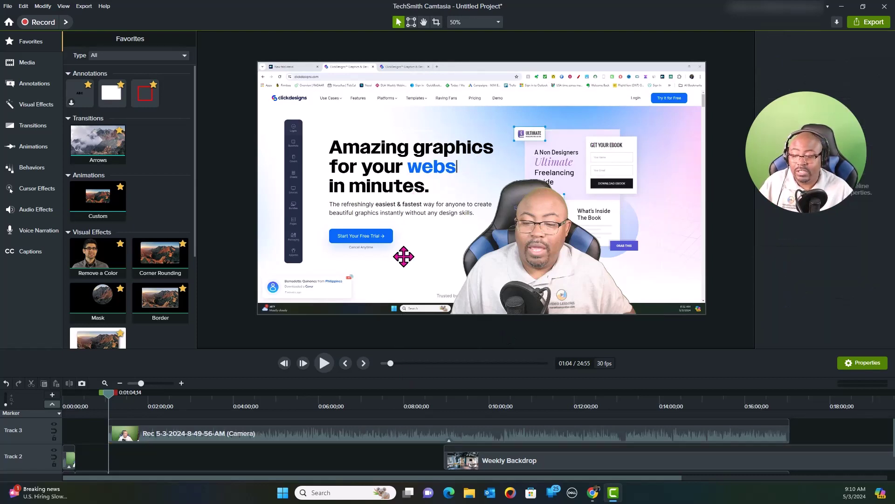
- Play back the screen recording from 0:01:04 to check the keyed presenter over the website
{"action": "left_click", "coordinate": [324, 365]}
{"action": "left_click", "coordinate": [324, 365]}
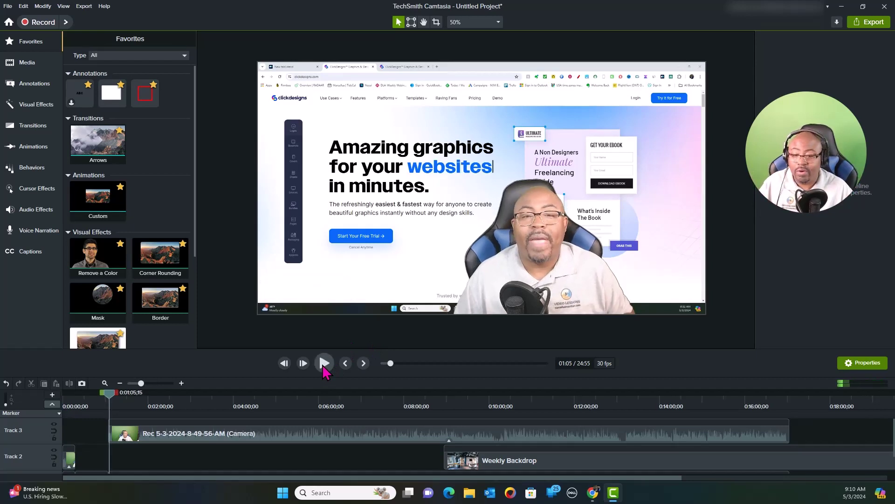
{"action": "left_click", "coordinate": [324, 365]}
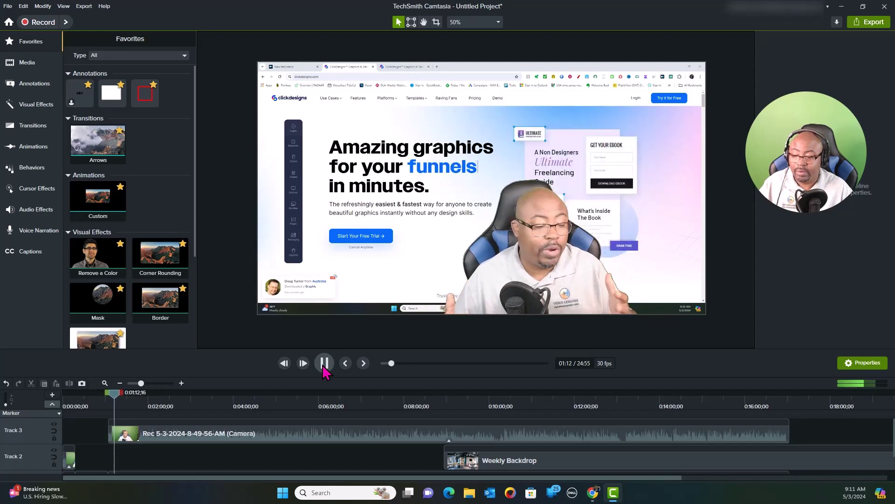
{"action": "left_click", "coordinate": [325, 366]}
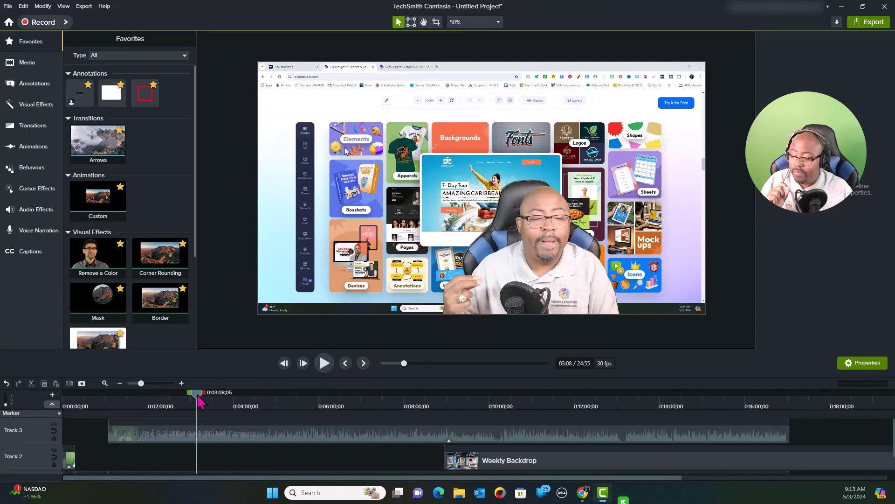
- Export the video frame at 0:03:18;17 as a PNG named Clickdesigns Export in the MISC folder
{"action": "left_click_drag", "start_coordinate": [197, 394], "coordinate": [201, 397]}
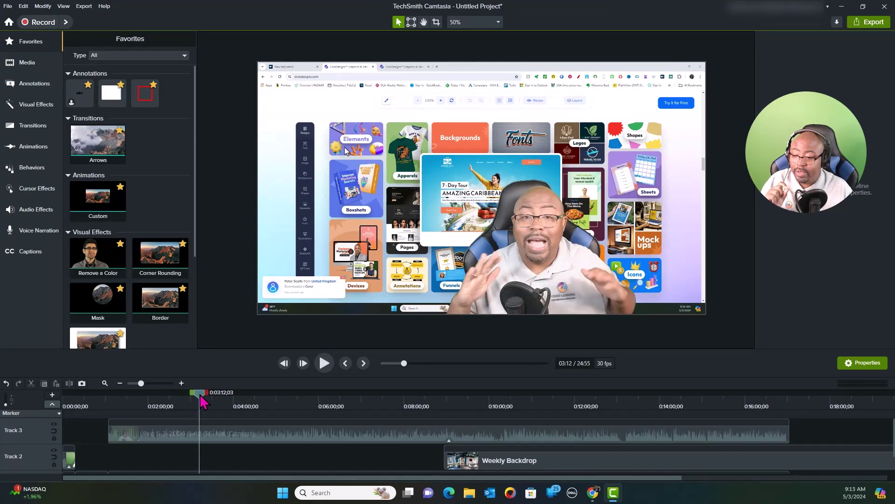
{"action": "left_click_drag", "start_coordinate": [201, 397], "coordinate": [197, 397]}
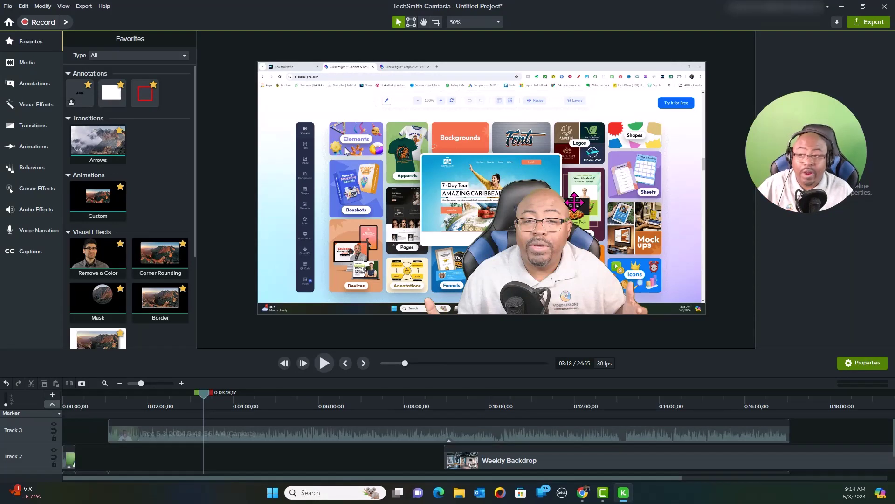
{"action": "left_click", "coordinate": [85, 6]}
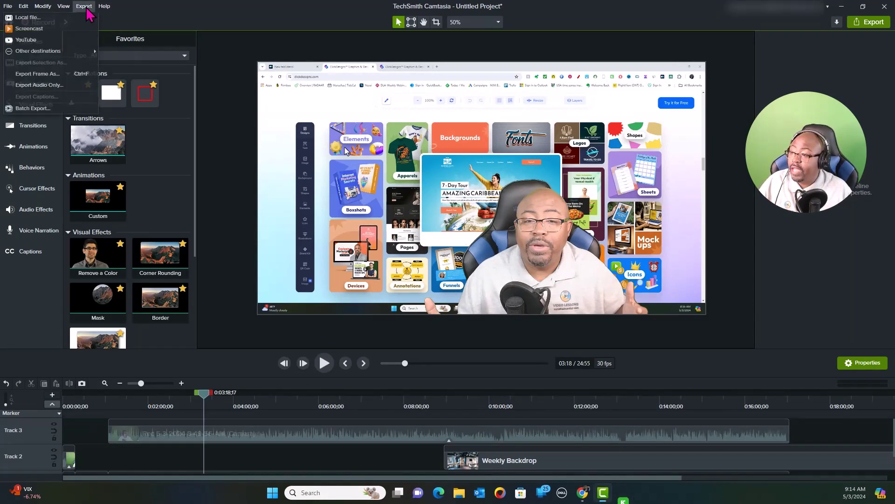
{"action": "left_click", "coordinate": [40, 74]}
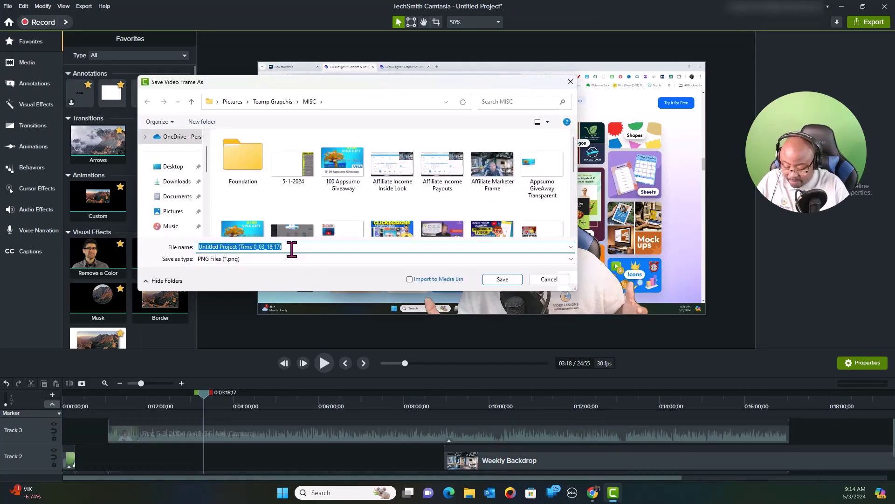
{"action": "type", "text": "C"}
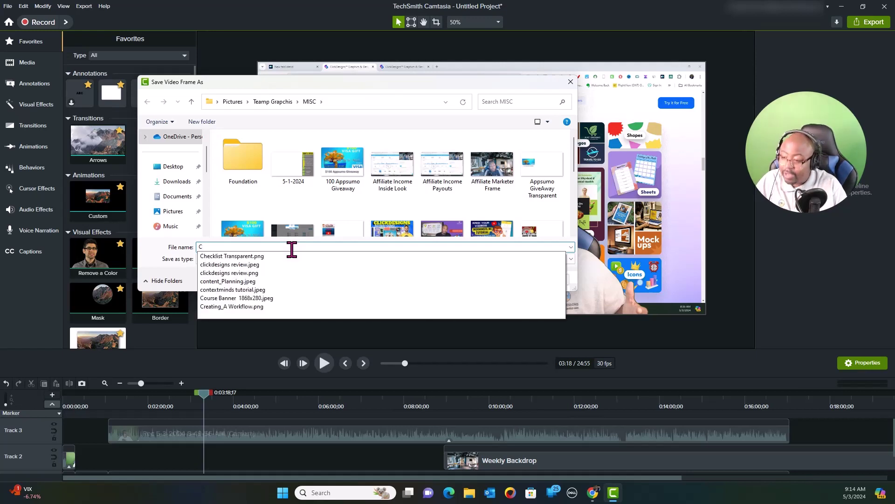
{"action": "type", "text": "lickdes"}
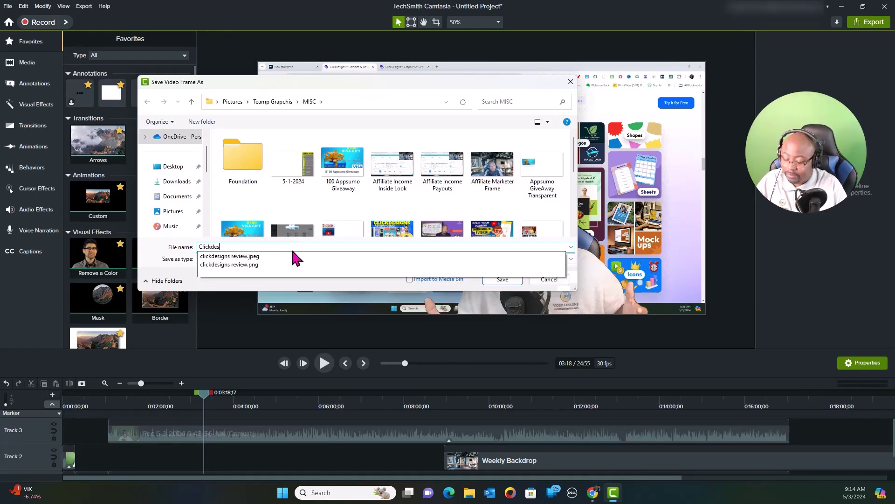
{"action": "type", "text": "igns Export"}
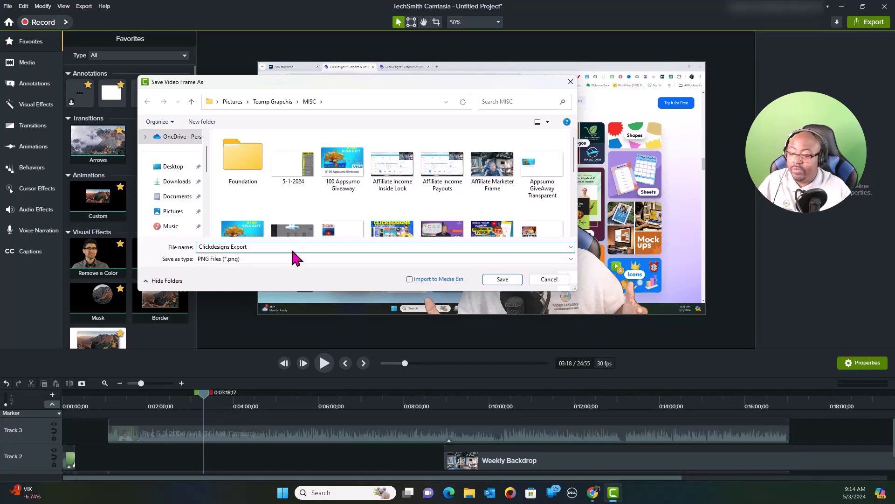
{"action": "left_click", "coordinate": [503, 278]}
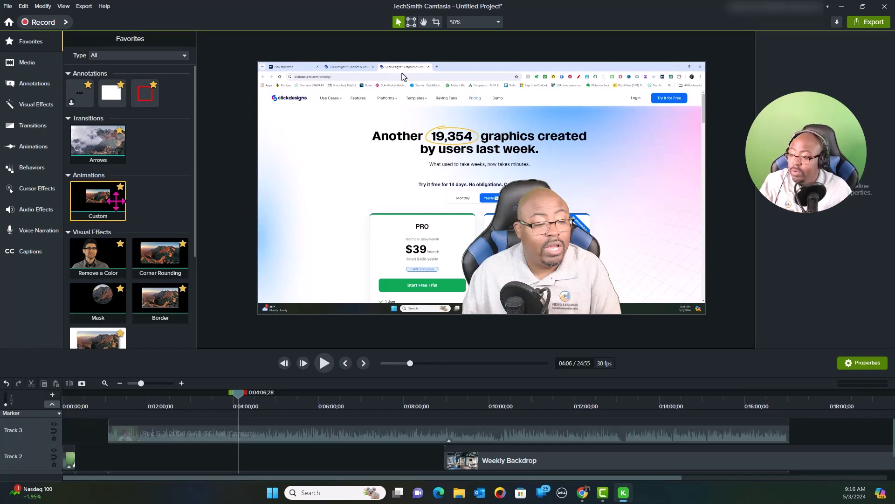
- Add a Custom animation to the camera clip at 0:04:06;28 that shrinks the presenter to 45.2% and moves him to the video's lower-right corner
{"action": "mouse_move", "coordinate": [102, 200]}
{"action": "left_mouse_down"}
{"action": "mouse_move", "coordinate": [173, 381]}
{"action": "mouse_move", "coordinate": [203, 423]}
{"action": "mouse_move", "coordinate": [235, 434]}
{"action": "left_mouse_up"}
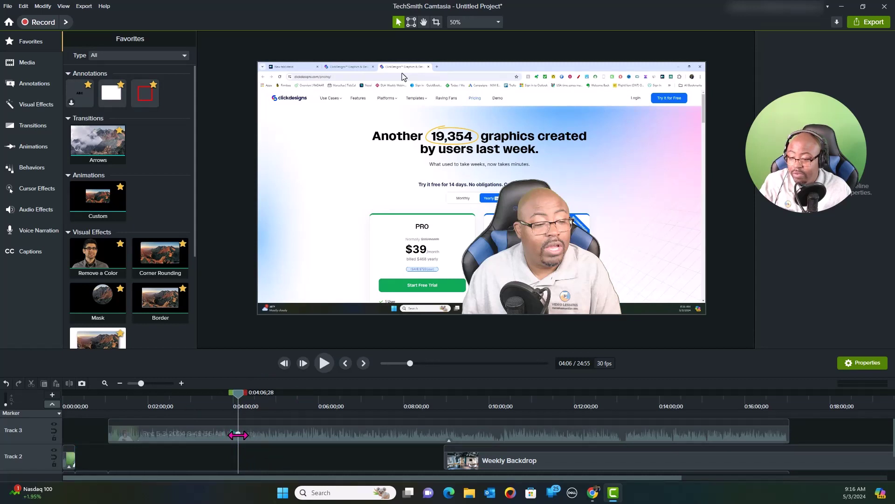
{"action": "left_click", "coordinate": [538, 257]}
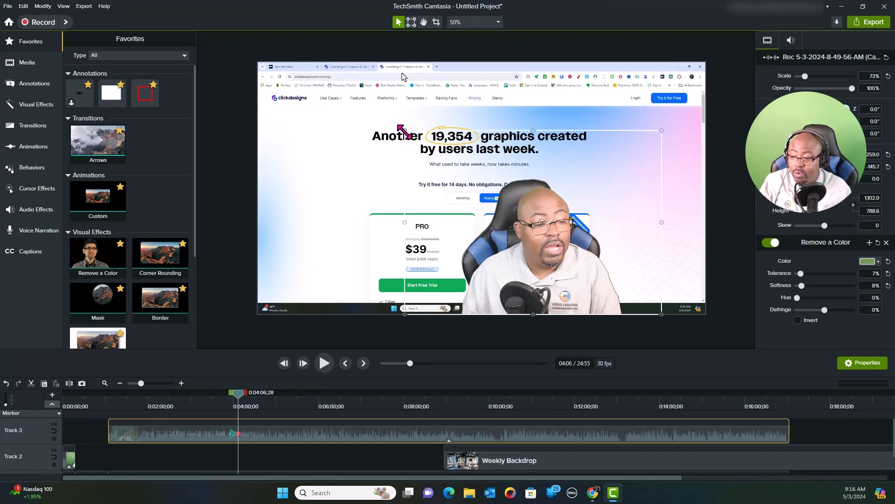
{"action": "left_click_drag", "start_coordinate": [405, 132], "coordinate": [505, 203]}
{"action": "left_click_drag", "start_coordinate": [568, 286], "coordinate": [630, 297]}
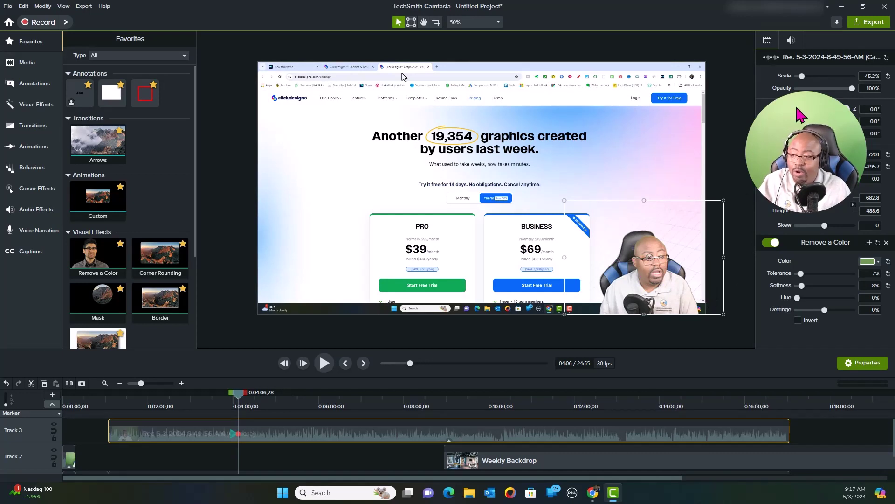
- Flip the presenter to face the page content by setting the camera clip's Y rotation to -184.2°
{"action": "left_click_drag", "start_coordinate": [801, 114], "coordinate": [154, 110]}
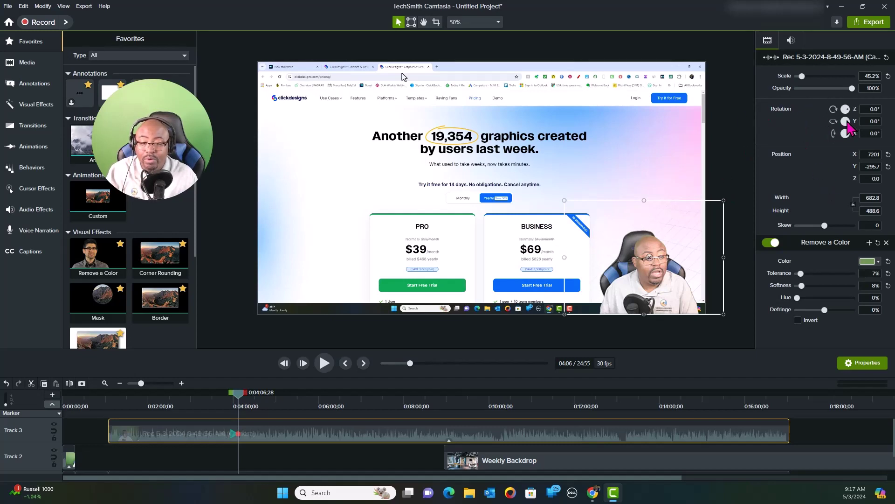
{"action": "mouse_move", "coordinate": [849, 124]}
{"action": "left_mouse_down"}
{"action": "mouse_move", "coordinate": [837, 138]}
{"action": "mouse_move", "coordinate": [834, 126]}
{"action": "left_mouse_up"}
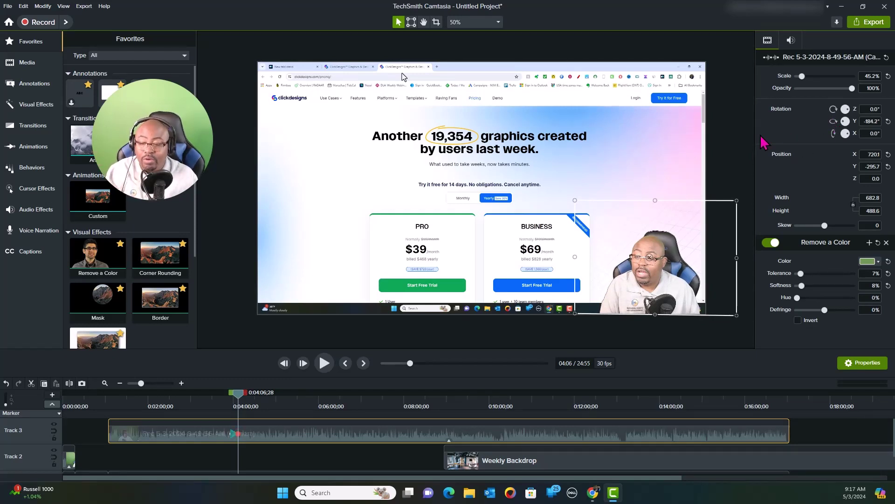
{"action": "left_click", "coordinate": [739, 165]}
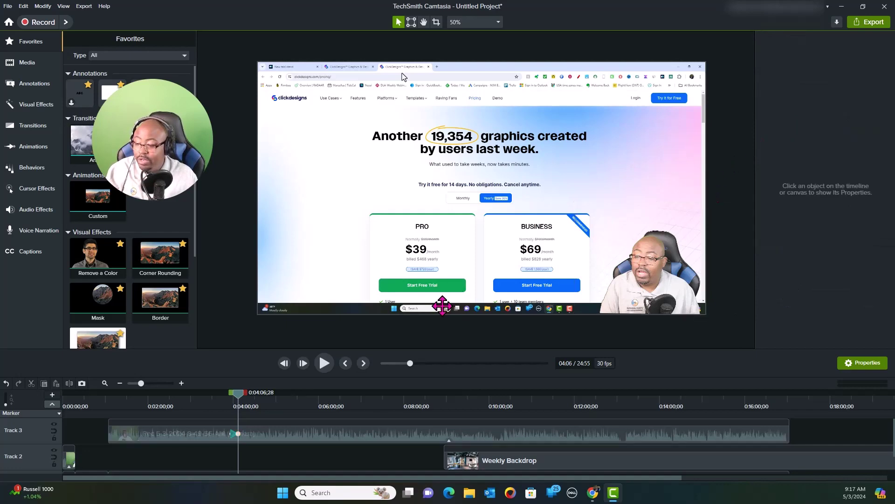
- Preview the presenter's shrink and flip animation from 0:03:49 to about 0:04:16
{"action": "mouse_move", "coordinate": [238, 399]}
{"action": "left_mouse_down"}
{"action": "mouse_move", "coordinate": [209, 400]}
{"action": "mouse_move", "coordinate": [228, 402]}
{"action": "left_mouse_up"}
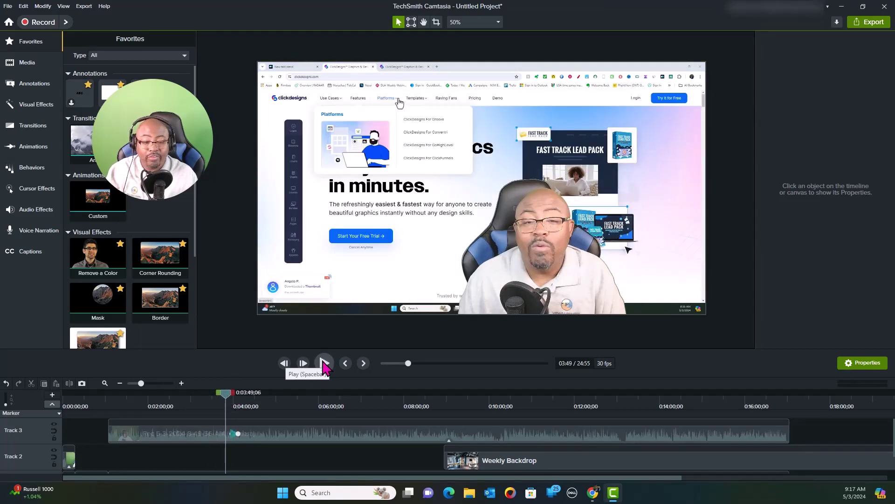
{"action": "left_click", "coordinate": [324, 364]}
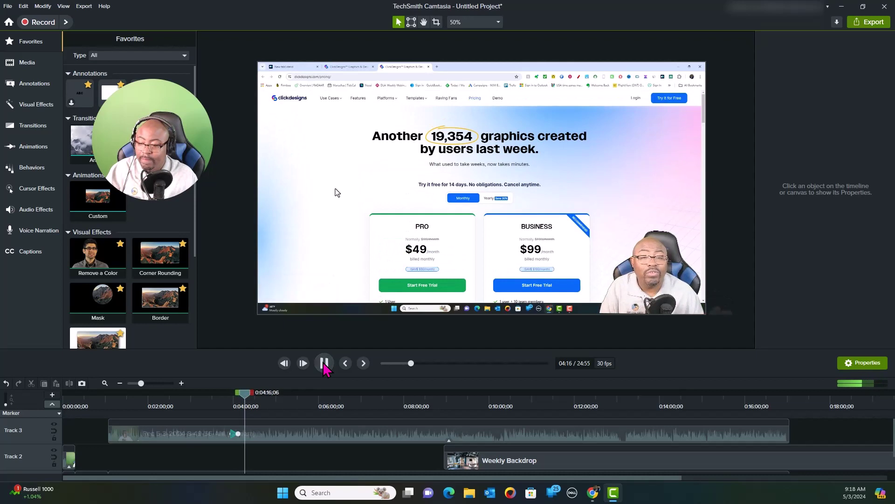
{"action": "left_click", "coordinate": [324, 363]}
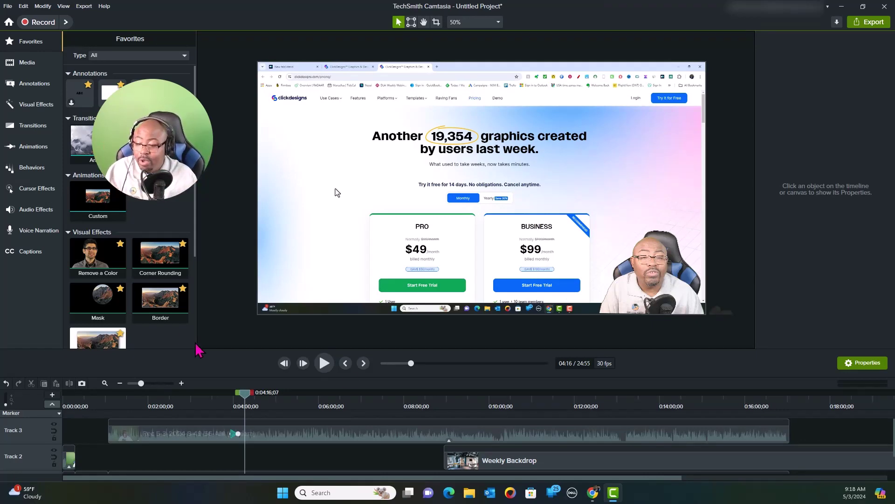
- Move the playhead to 0:06:29;01, just before the recording switches from the pricing page to the ClickDesigns dashboard
{"action": "left_click_drag", "start_coordinate": [248, 402], "coordinate": [322, 397]}
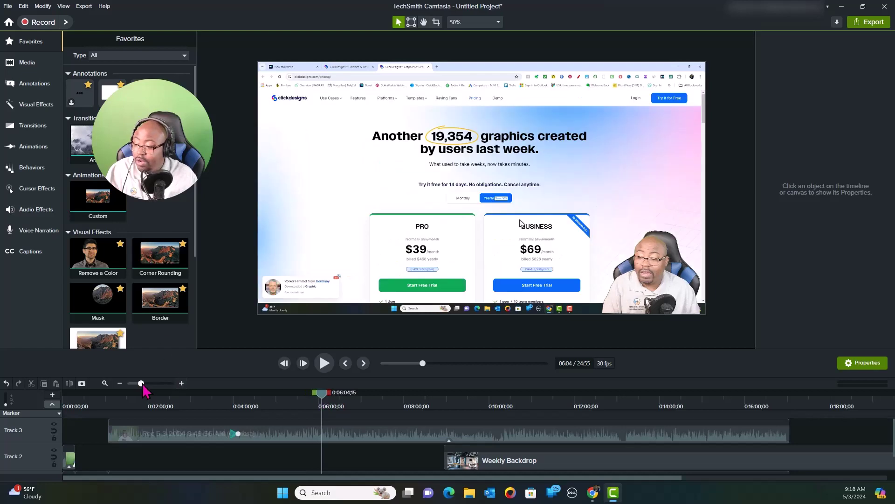
{"action": "left_click_drag", "start_coordinate": [144, 387], "coordinate": [159, 391]}
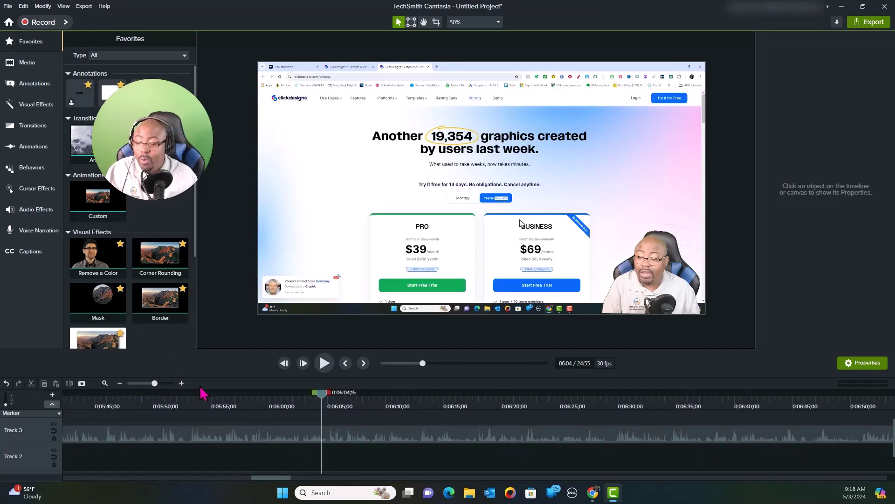
{"action": "left_click_drag", "start_coordinate": [321, 398], "coordinate": [599, 415]}
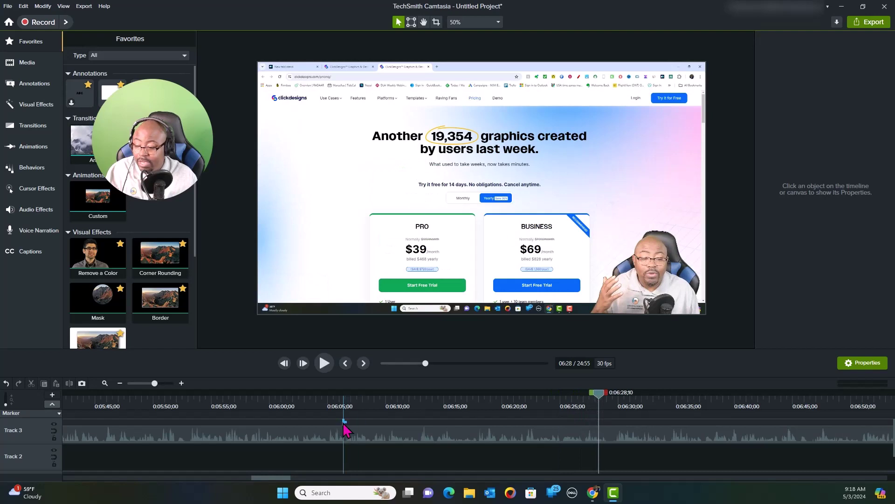
{"action": "left_click_drag", "start_coordinate": [277, 483], "coordinate": [301, 483]}
{"action": "left_click_drag", "start_coordinate": [159, 395], "coordinate": [266, 409]}
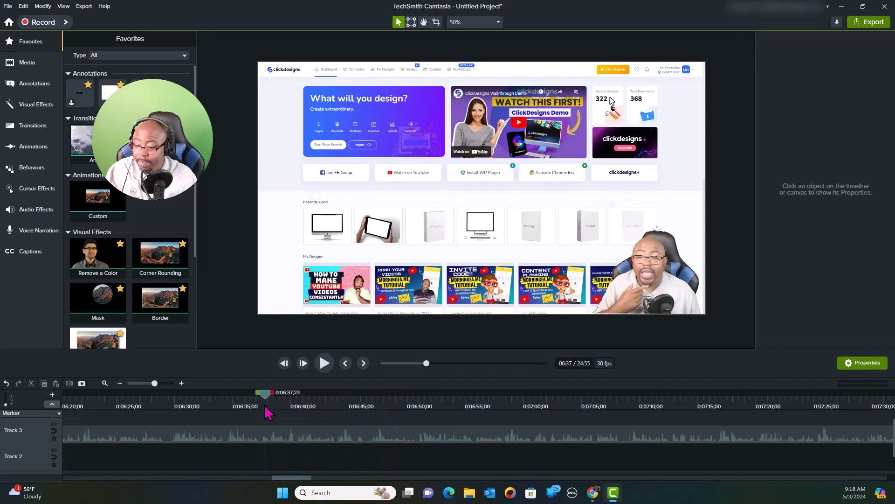
{"action": "left_click_drag", "start_coordinate": [292, 478], "coordinate": [283, 481]}
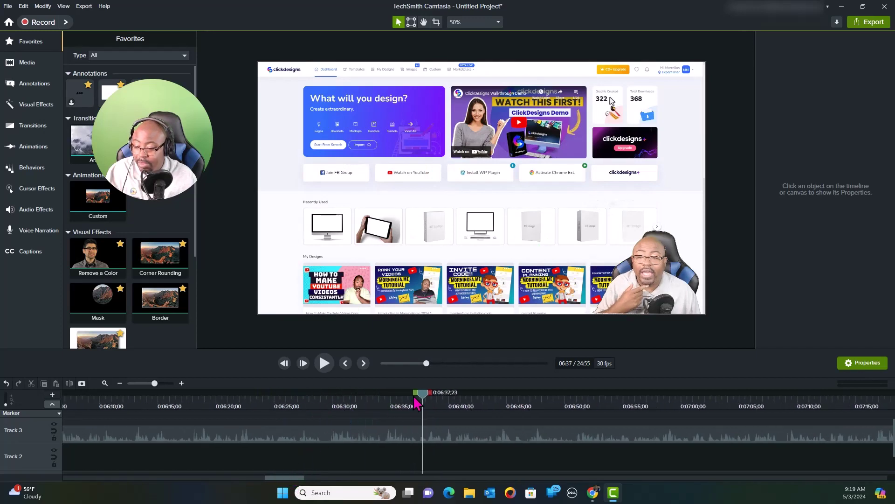
{"action": "left_click_drag", "start_coordinate": [424, 399], "coordinate": [320, 402]}
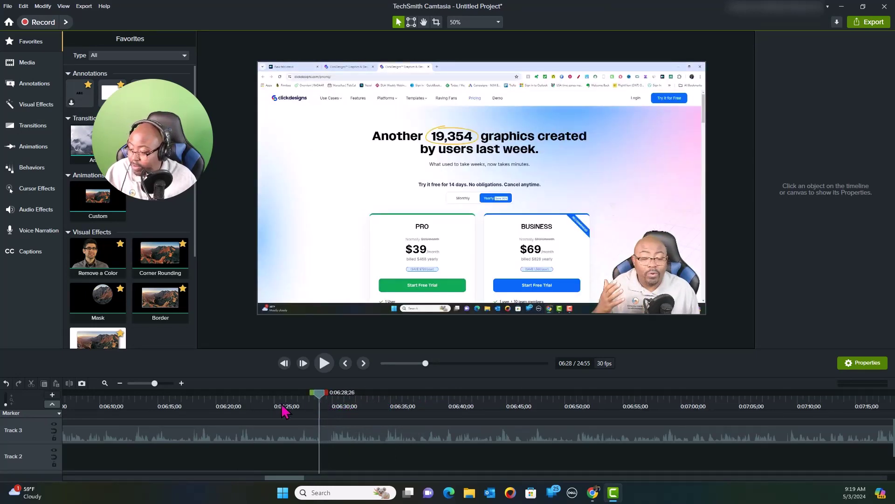
{"action": "left_click_drag", "start_coordinate": [155, 383], "coordinate": [159, 383]}
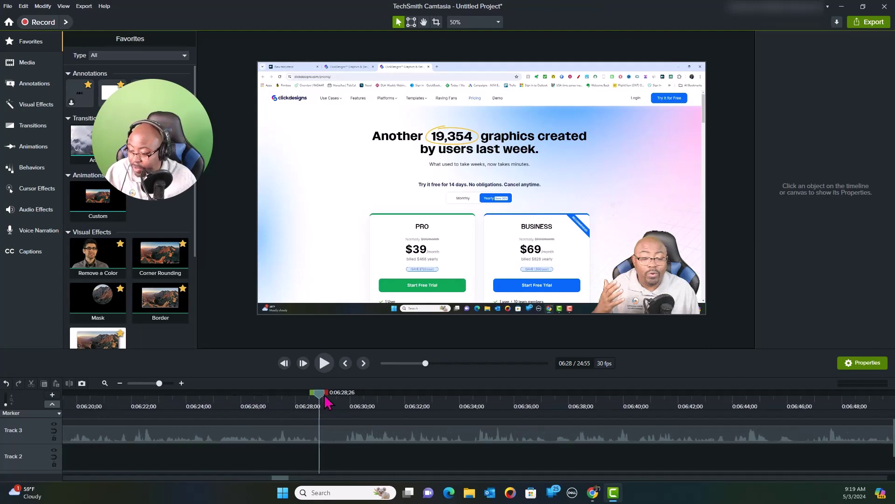
{"action": "mouse_move", "coordinate": [323, 395]}
{"action": "left_mouse_down"}
{"action": "mouse_move", "coordinate": [334, 397]}
{"action": "mouse_move", "coordinate": [326, 395]}
{"action": "left_mouse_up"}
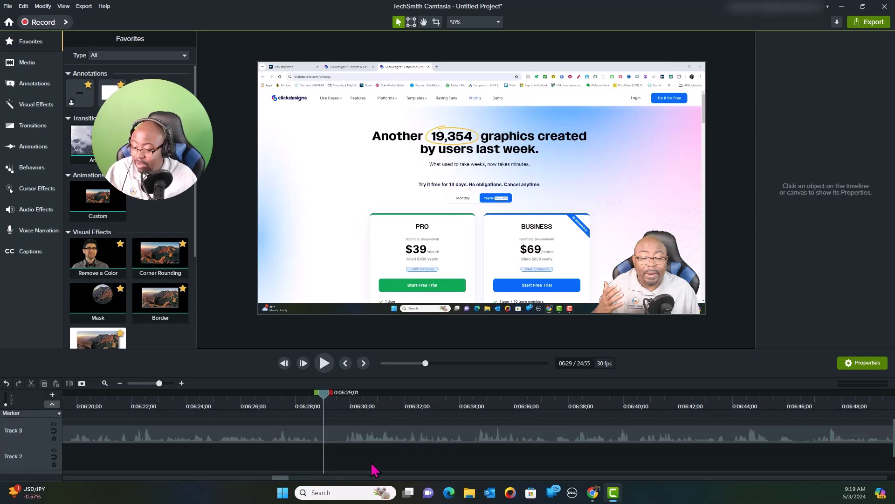
- Split the camera clip on Track 3 and the screen recording on Track 1 at 0:06:29;01
{"action": "left_click", "coordinate": [335, 438]}
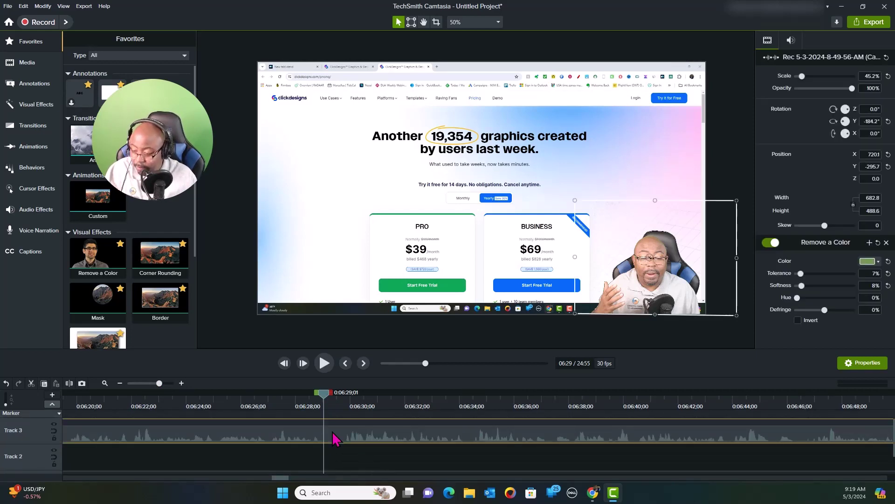
{"action": "scroll", "coordinate": [336, 443], "scroll_direction": "down", "scroll_amount": 1}
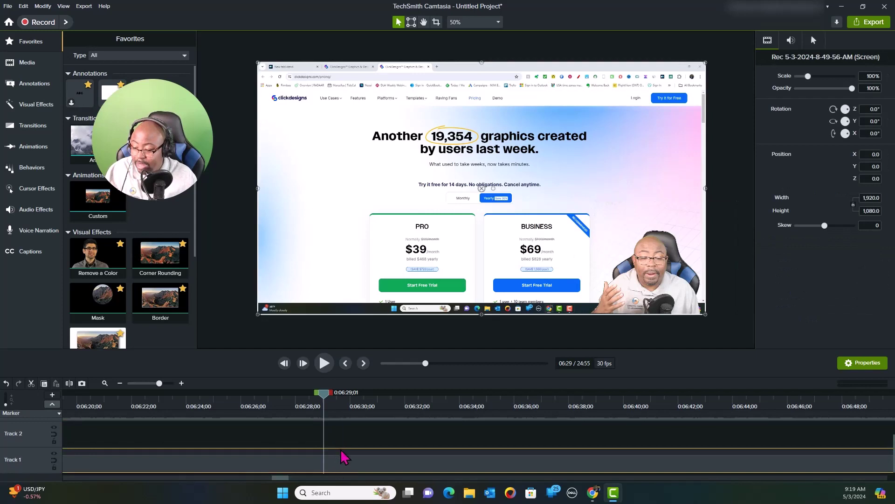
{"action": "scroll", "coordinate": [344, 457], "scroll_direction": "up", "scroll_amount": 1}
{"action": "left_click", "coordinate": [346, 439]}
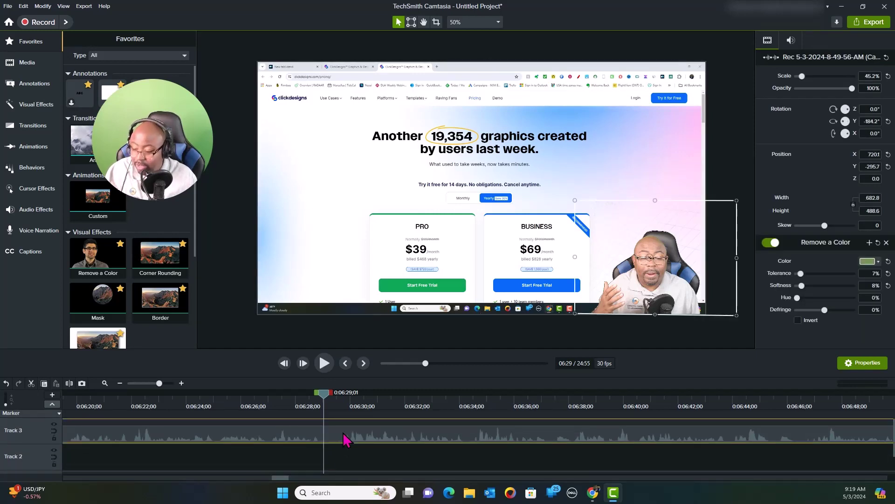
{"action": "scroll", "coordinate": [346, 446], "scroll_direction": "left", "scroll_amount": 3}
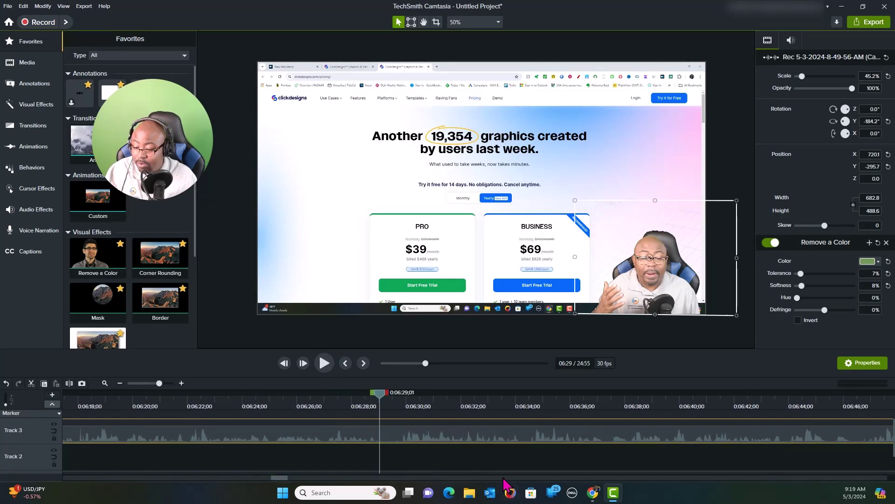
{"action": "scroll", "coordinate": [502, 474], "scroll_direction": "right", "scroll_amount": 6}
{"action": "scroll", "coordinate": [502, 473], "scroll_direction": "left", "scroll_amount": 3}
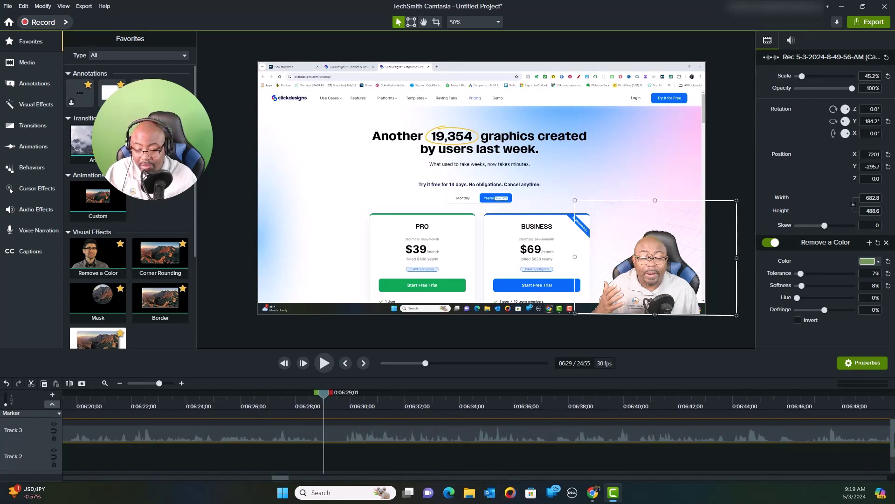
{"action": "scroll", "coordinate": [892, 438], "scroll_direction": "down", "scroll_amount": 5}
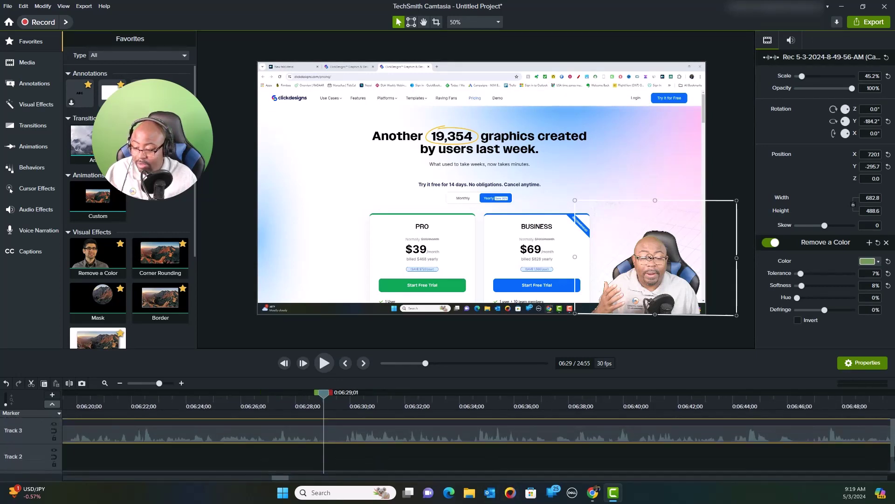
{"action": "left_click", "coordinate": [351, 471]}
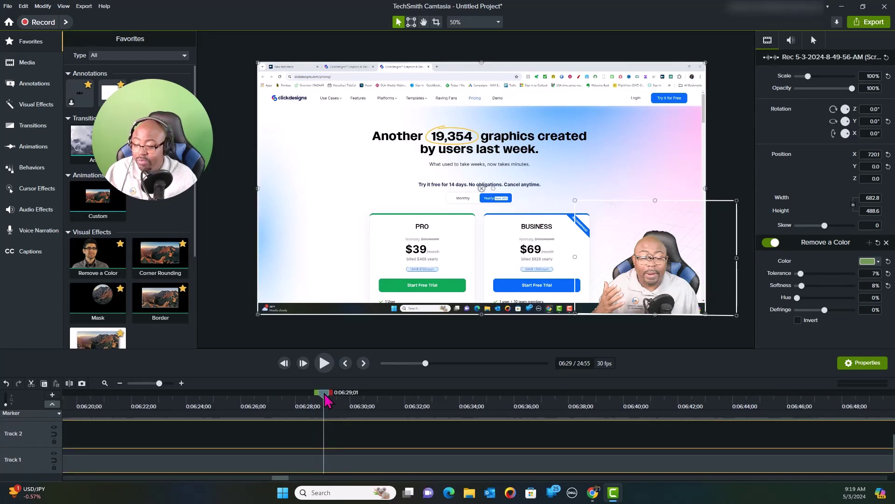
{"action": "right_click", "coordinate": [325, 400]}
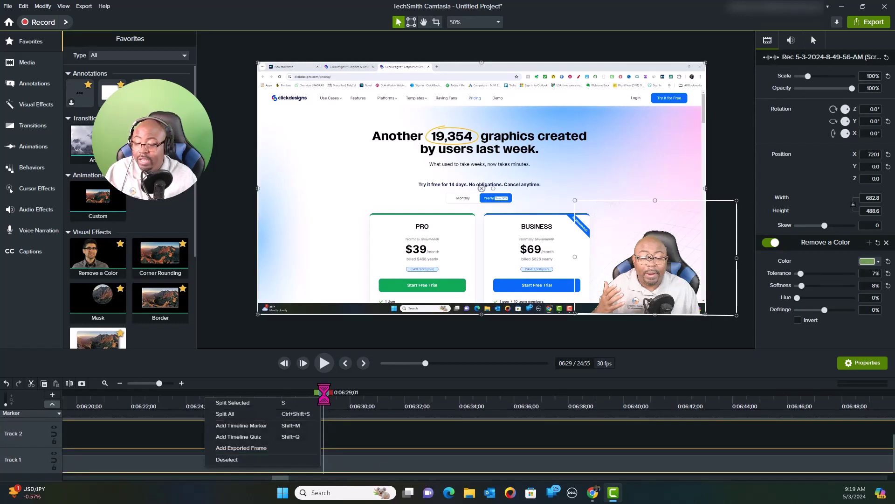
{"action": "left_click", "coordinate": [277, 402]}
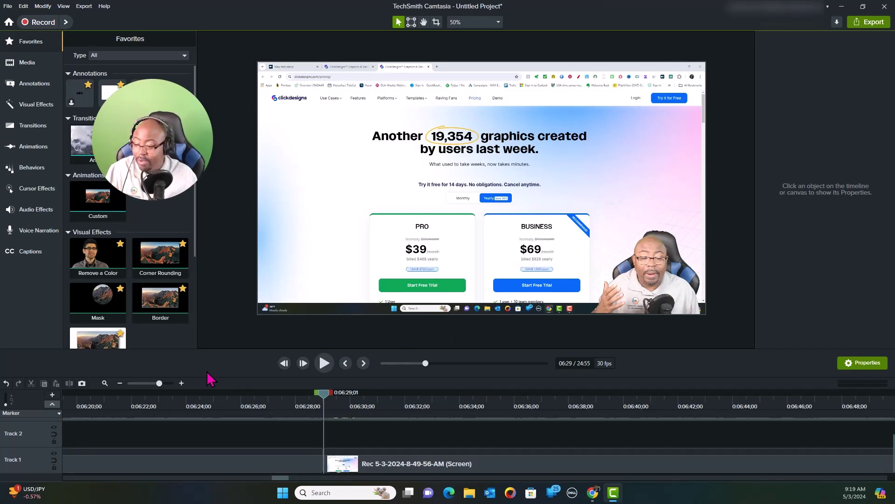
- Move the Weekly Backdrop clip on Track 2 so that it starts at the 0:06:29;01 split
{"action": "left_click_drag", "start_coordinate": [159, 386], "coordinate": [147, 386]}
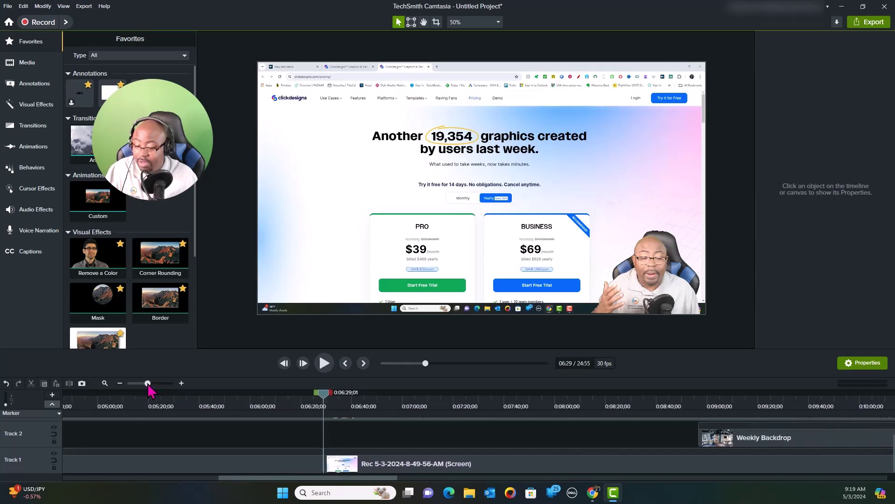
{"action": "left_click_drag", "start_coordinate": [770, 447], "coordinate": [404, 436]}
- Enlarge the presenter in the second camera segment to 95.5% and center him over the backdrop at about X -49.6, Y -19.5
{"action": "left_click", "coordinate": [680, 290]}
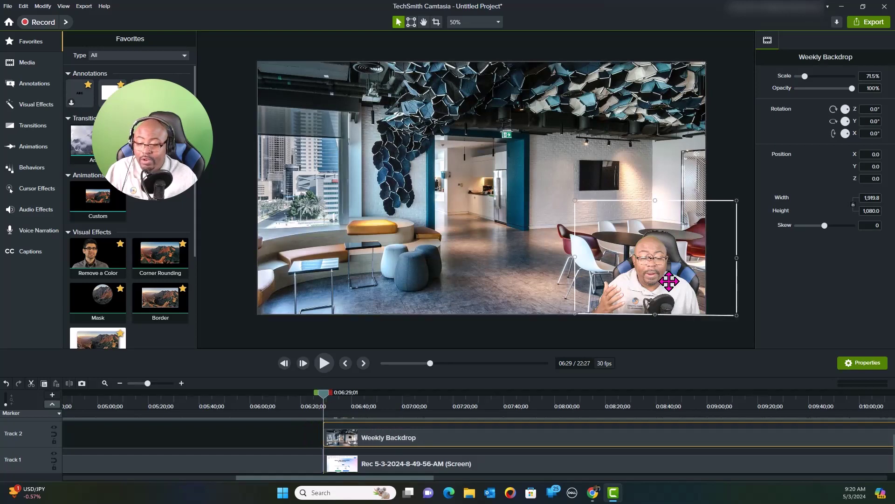
{"action": "left_click_drag", "start_coordinate": [572, 199], "coordinate": [352, 41]}
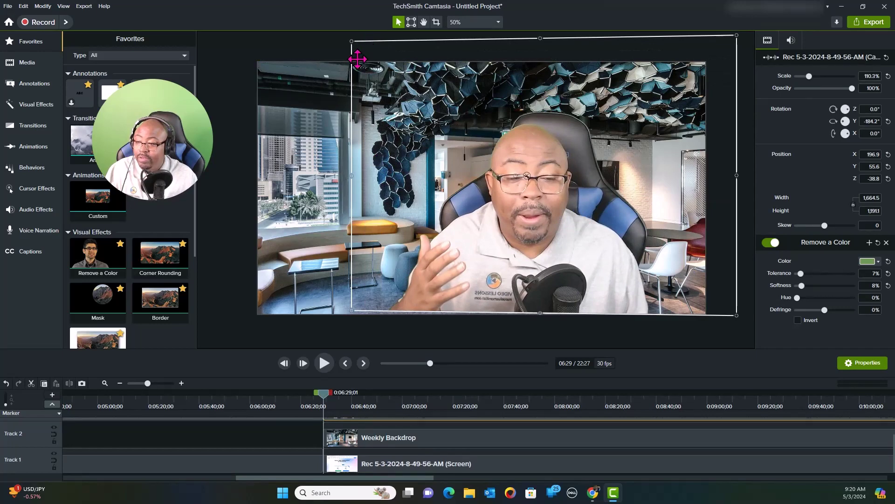
{"action": "left_click_drag", "start_coordinate": [352, 44], "coordinate": [403, 78]}
{"action": "left_click_drag", "start_coordinate": [572, 238], "coordinate": [481, 234]}
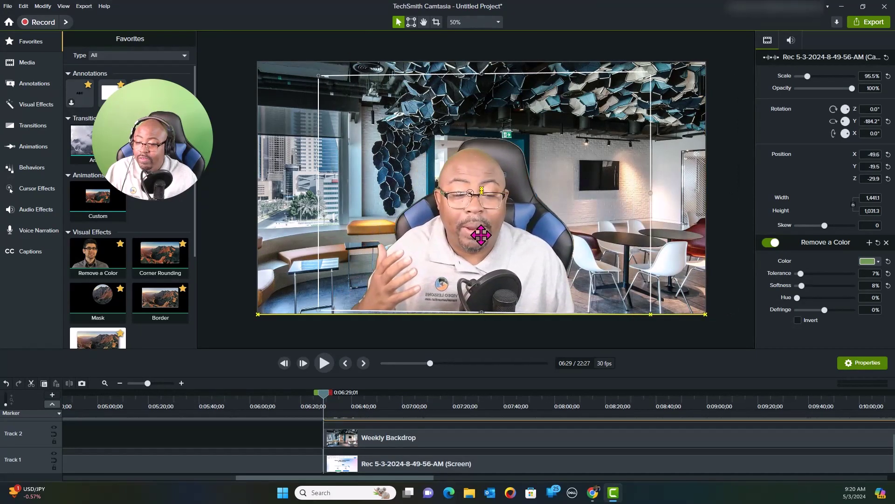
{"action": "left_click", "coordinate": [723, 257]}
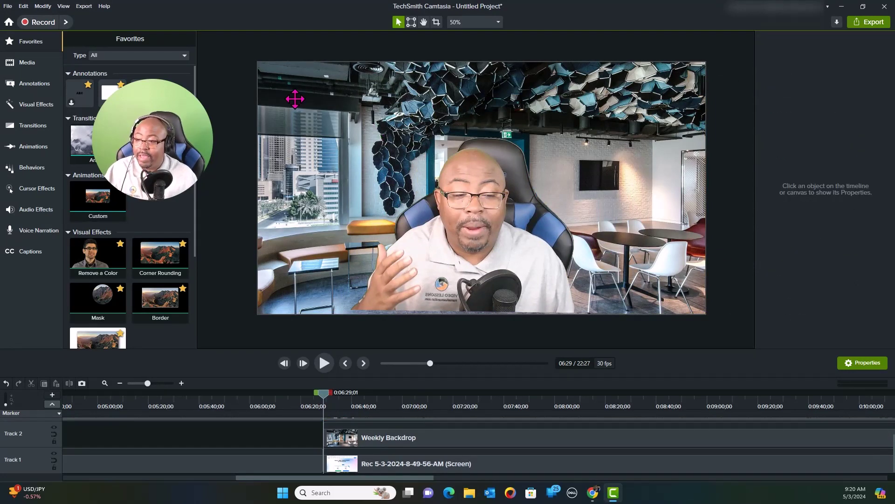
{"action": "left_click", "coordinate": [589, 100]}
{"action": "left_click", "coordinate": [675, 101]}
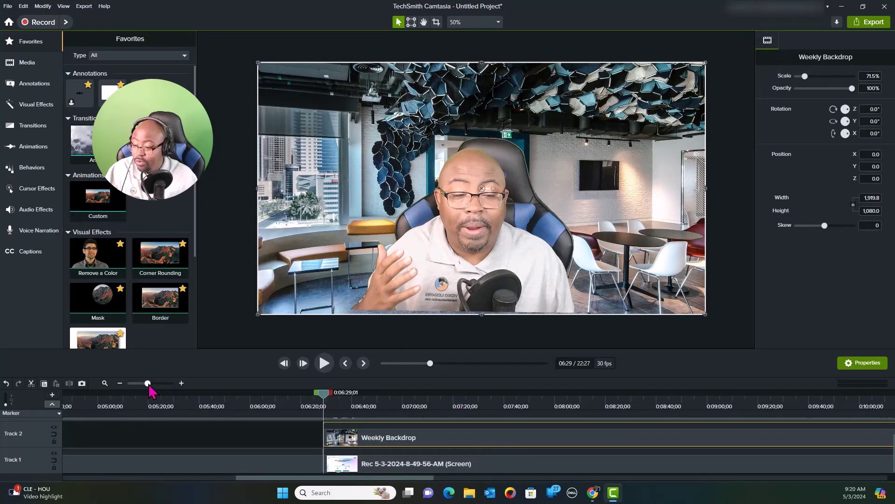
- Group the second camera segment with the Weekly Backdrop clip
{"action": "scroll", "coordinate": [150, 388], "scroll_direction": "down", "scroll_amount": 1}
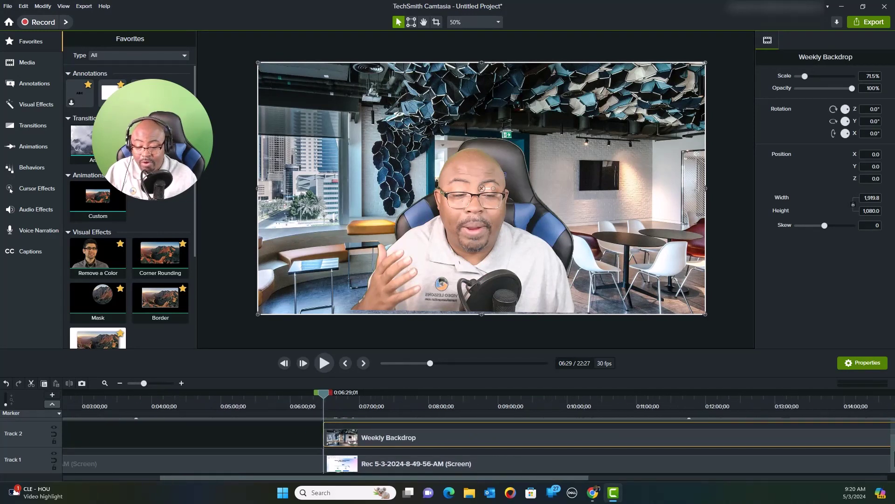
{"action": "scroll", "coordinate": [891, 448], "scroll_direction": "up", "scroll_amount": 1}
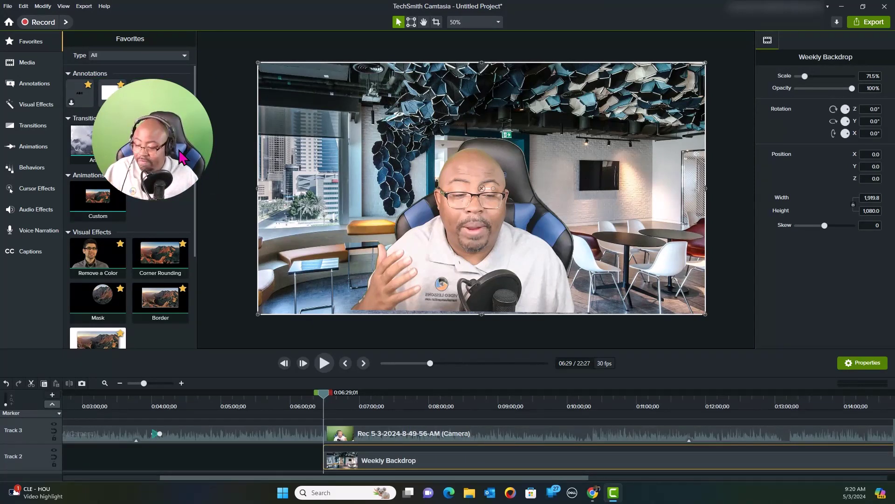
{"action": "left_click", "coordinate": [424, 438]}
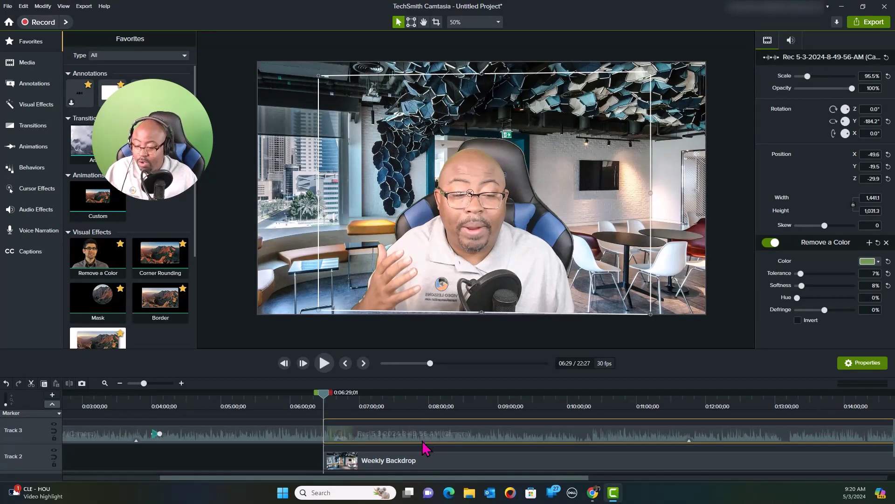
{"action": "left_click", "coordinate": [422, 463]}
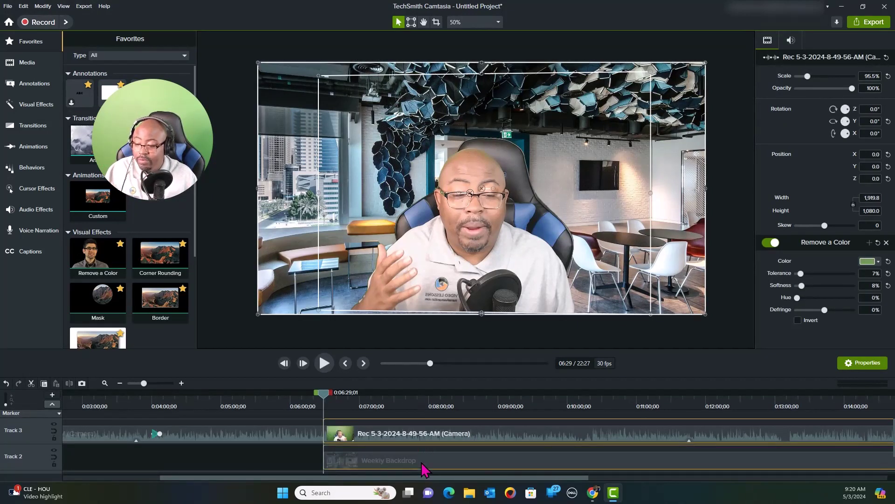
{"action": "right_click", "coordinate": [424, 469]}
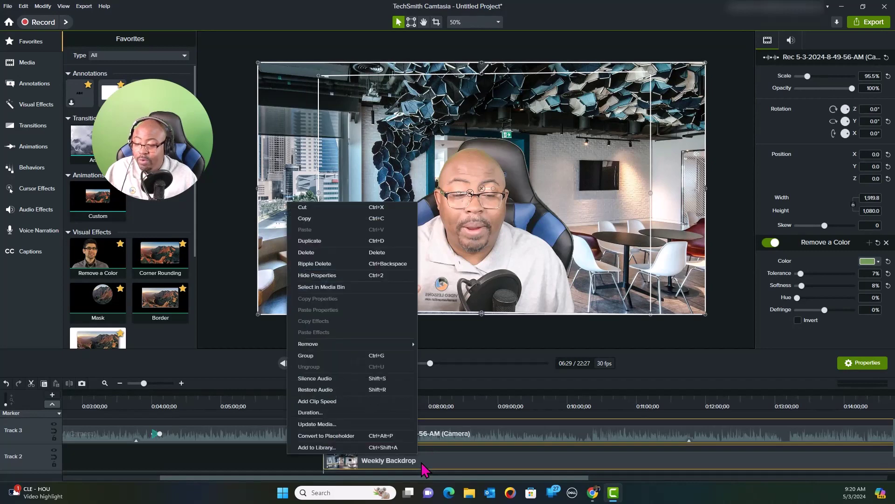
{"action": "left_click", "coordinate": [350, 355]}
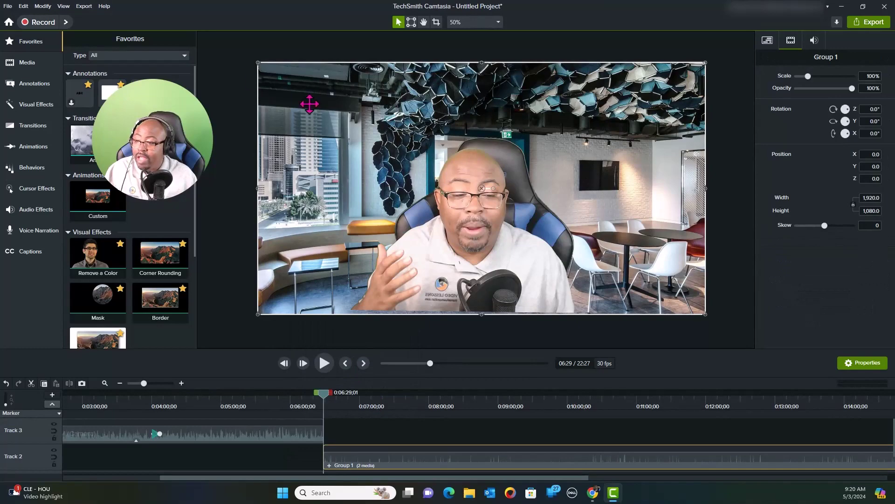
- Apply an oval Mask effect to the grouped camera and backdrop clip
{"action": "left_click_drag", "start_coordinate": [256, 60], "coordinate": [266, 137]}
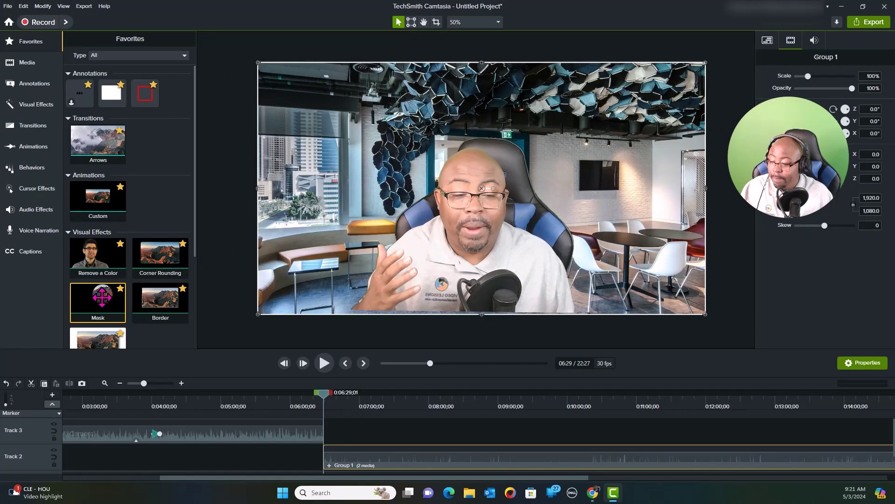
{"action": "left_click_drag", "start_coordinate": [98, 299], "coordinate": [402, 461]}
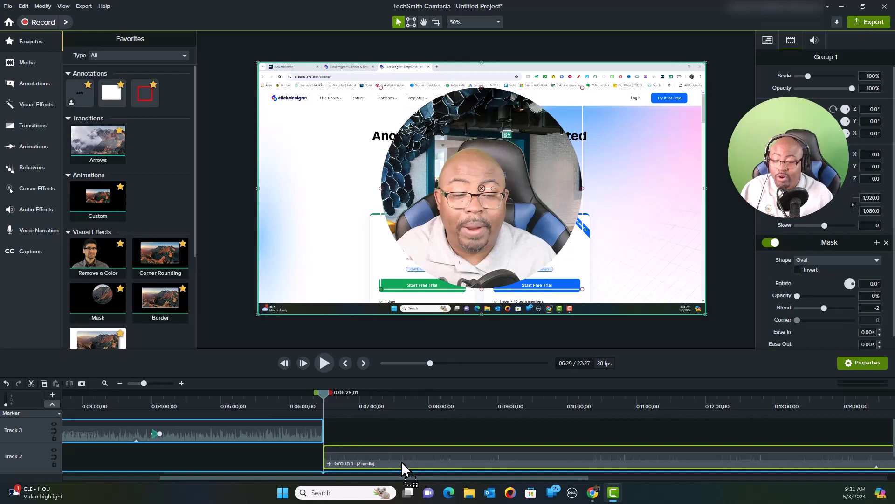
{"action": "left_click_drag", "start_coordinate": [402, 460], "coordinate": [402, 462]}
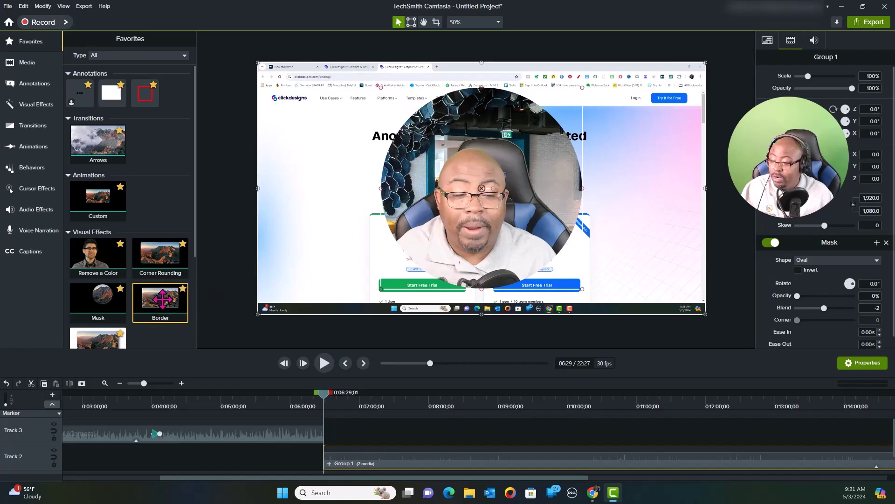
- Add a Border effect to the grouped camera and backdrop clip, coloured red #EF0E0E with a thickness of 20
{"action": "left_click_drag", "start_coordinate": [162, 298], "coordinate": [373, 466]}
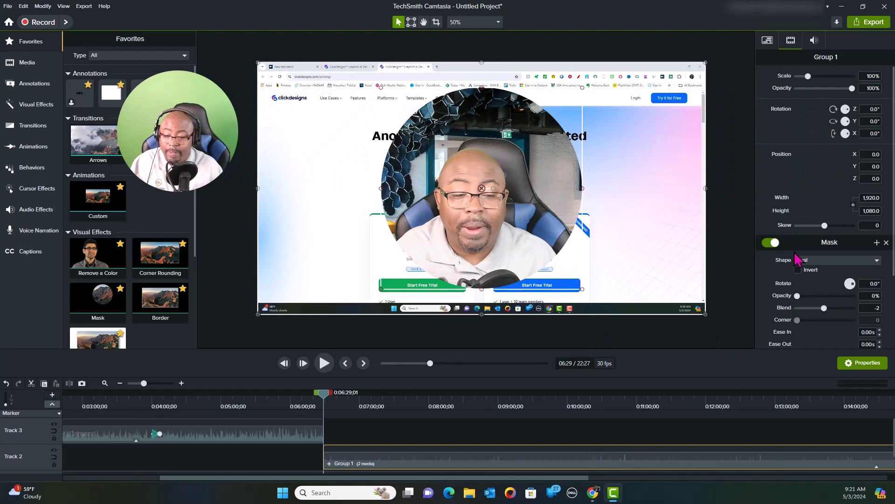
{"action": "scroll", "coordinate": [833, 278], "scroll_direction": "down", "scroll_amount": 3}
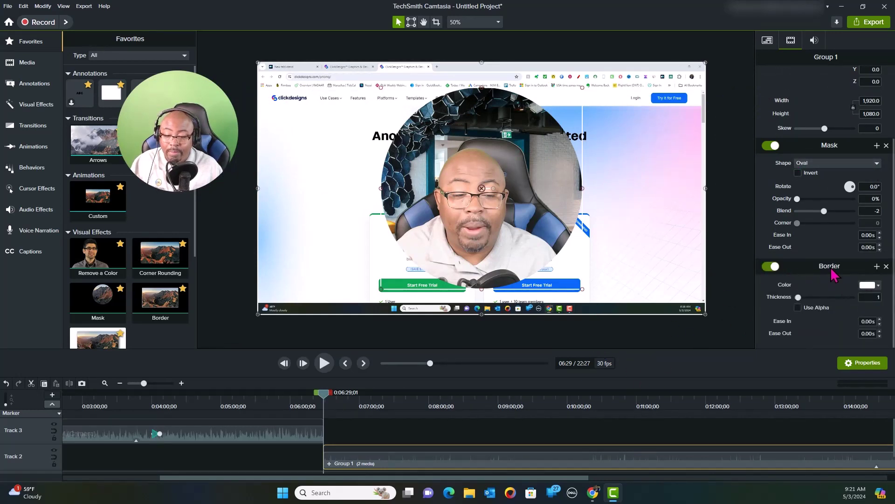
{"action": "mouse_move", "coordinate": [800, 299]}
{"action": "left_mouse_down"}
{"action": "mouse_move", "coordinate": [814, 299]}
{"action": "mouse_move", "coordinate": [800, 299]}
{"action": "left_mouse_up"}
{"action": "left_click", "coordinate": [879, 284]}
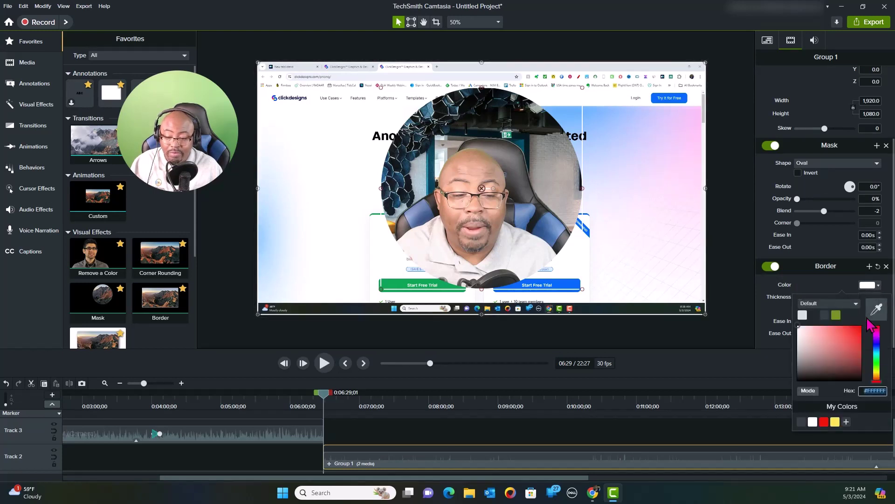
{"action": "left_click", "coordinate": [859, 329]}
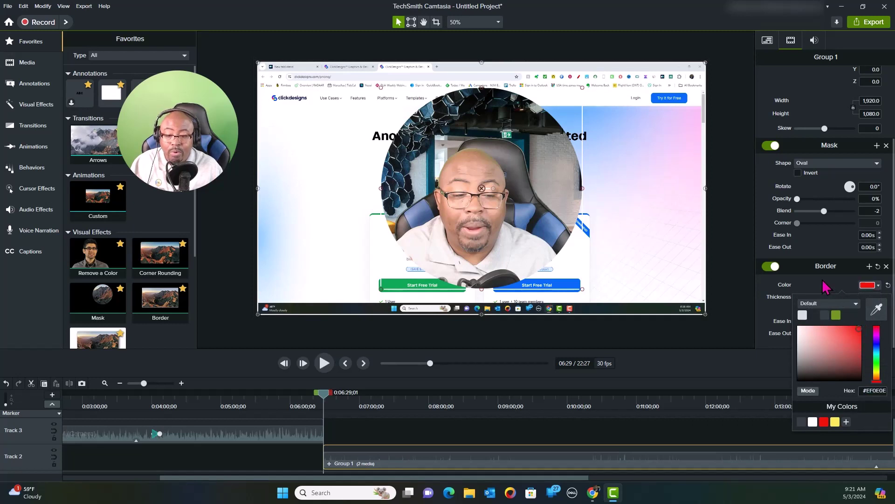
{"action": "left_click_drag", "start_coordinate": [804, 297], "coordinate": [820, 298]}
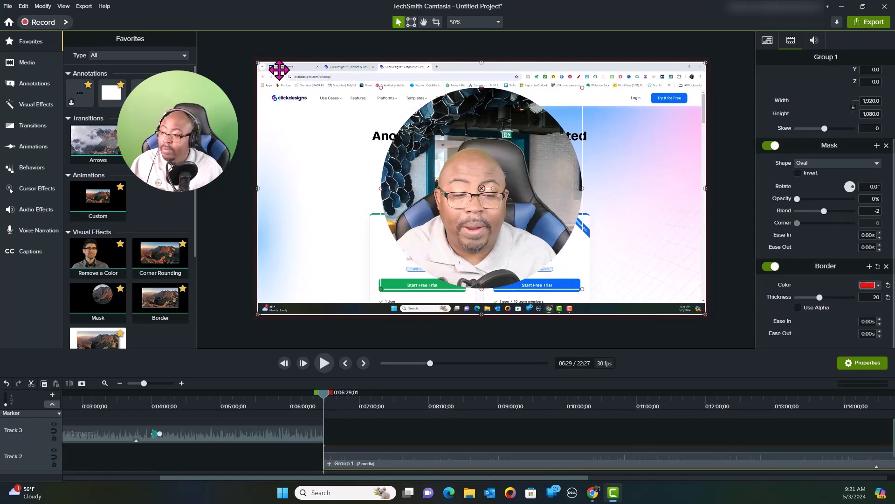
- Scale the camera group down to about 1436 × 808 and reposition the Weekly Backdrop inside it to X 0.1, Y -56.7
{"action": "left_click_drag", "start_coordinate": [259, 67], "coordinate": [393, 123]}
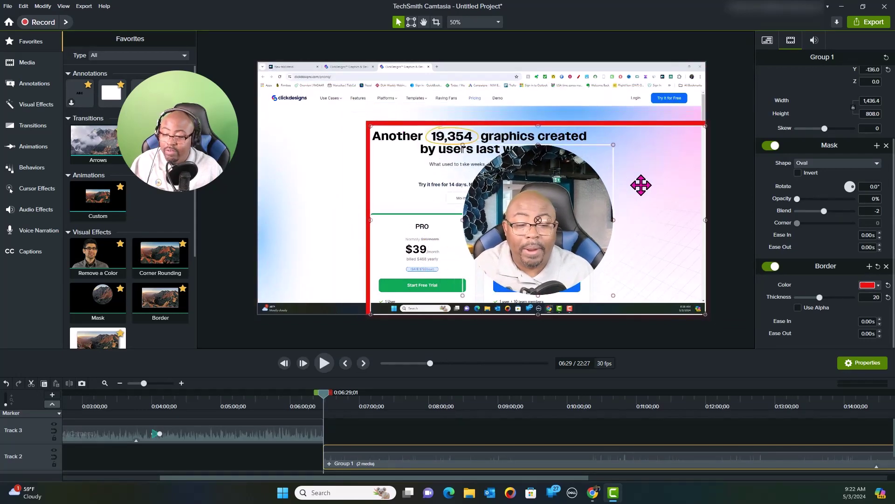
{"action": "double_click", "coordinate": [632, 164]}
{"action": "left_click", "coordinate": [630, 163]}
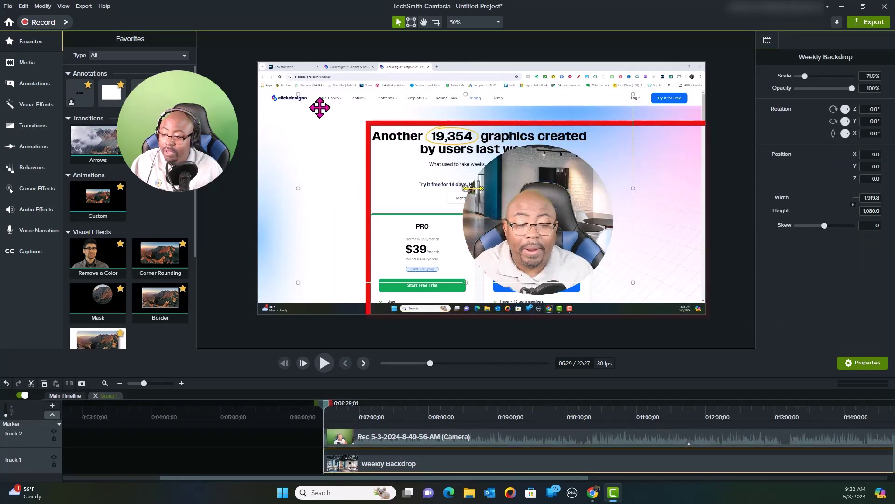
{"action": "left_click_drag", "start_coordinate": [393, 130], "coordinate": [398, 150]}
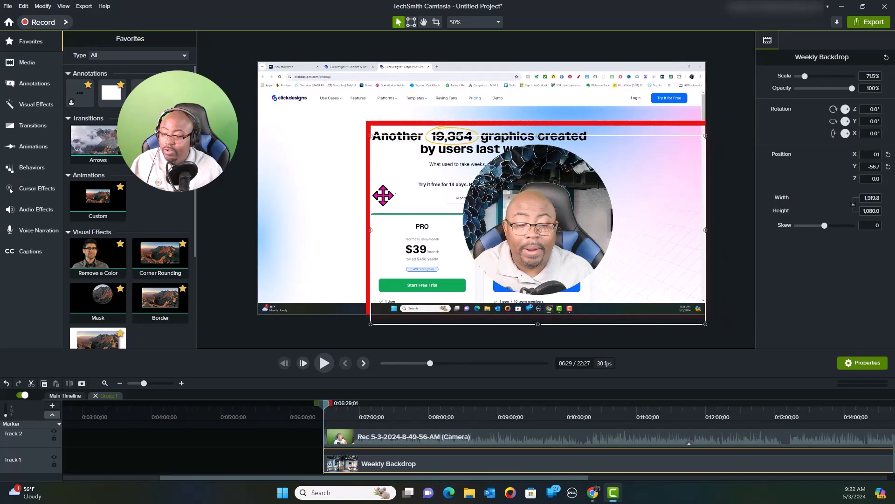
{"action": "left_click", "coordinate": [96, 395]}
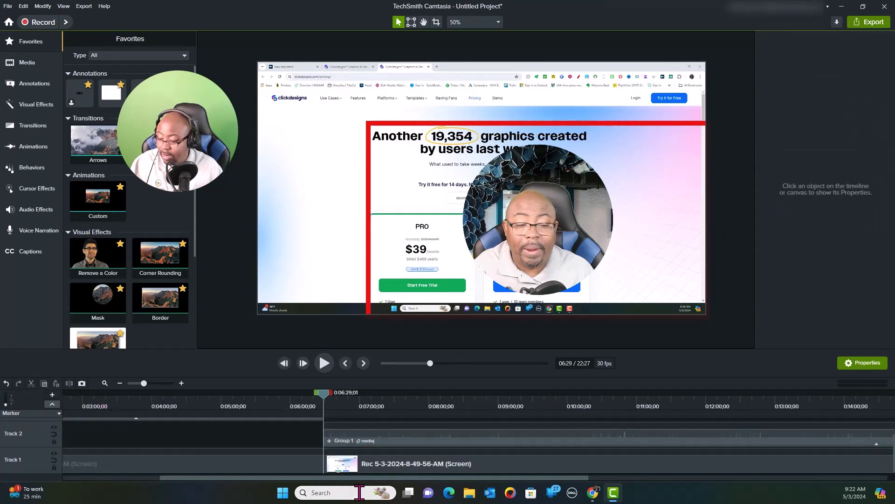
{"action": "left_click", "coordinate": [397, 433]}
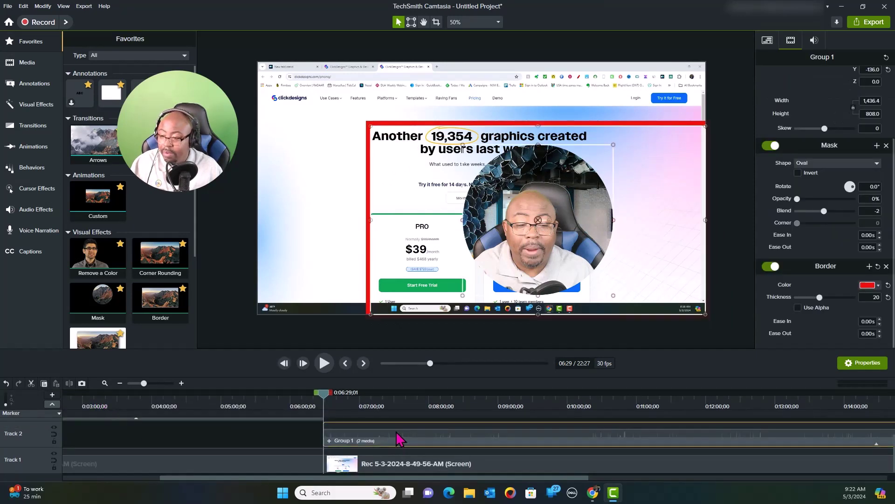
{"action": "left_click", "coordinate": [407, 116]}
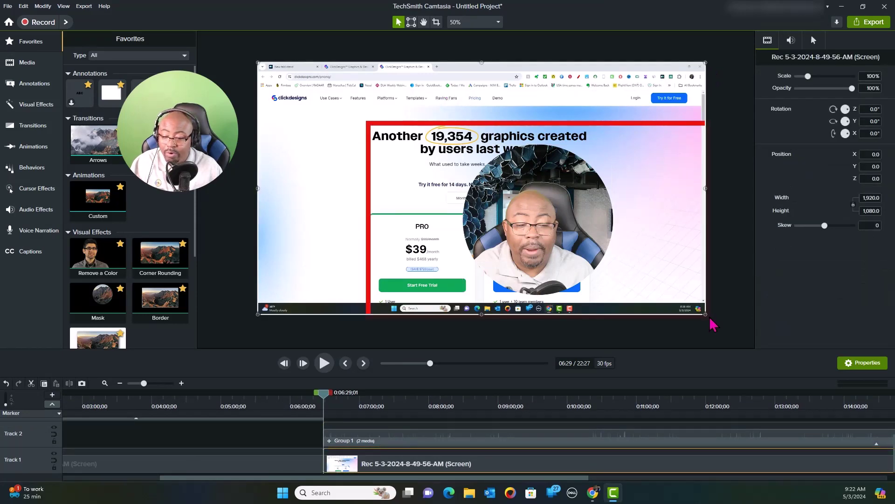
{"action": "mouse_move", "coordinate": [706, 314]}
{"action": "left_mouse_down"}
{"action": "mouse_move", "coordinate": [681, 301]}
{"action": "mouse_move", "coordinate": [721, 312]}
{"action": "mouse_move", "coordinate": [725, 322]}
{"action": "mouse_move", "coordinate": [707, 315]}
{"action": "left_mouse_up"}
{"action": "left_click", "coordinate": [435, 178]}
{"action": "left_click", "coordinate": [370, 124]}
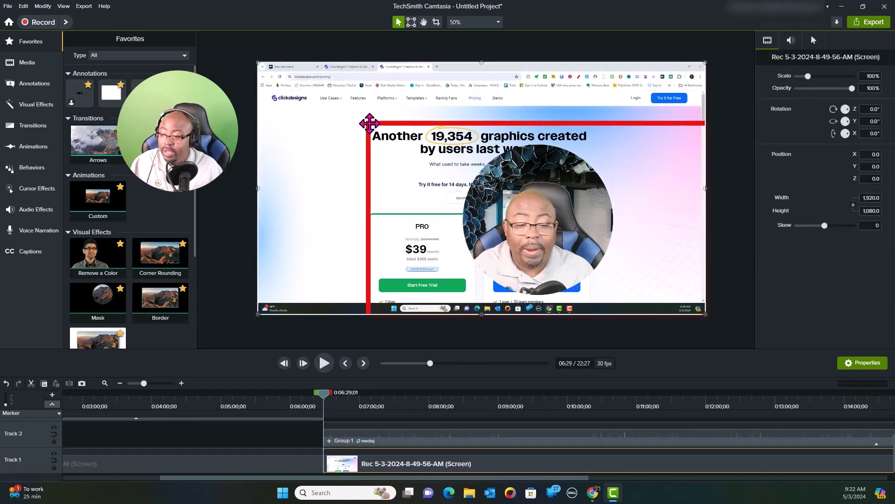
{"action": "mouse_move", "coordinate": [370, 123]}
{"action": "left_mouse_down"}
{"action": "mouse_move", "coordinate": [330, 124]}
{"action": "mouse_move", "coordinate": [401, 124]}
{"action": "mouse_move", "coordinate": [372, 124]}
{"action": "left_mouse_up"}
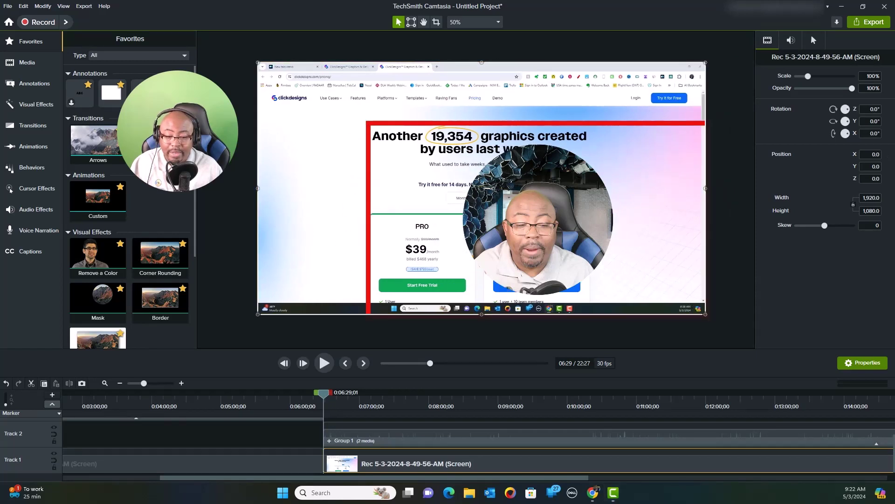
{"action": "key", "text": "ctrl+z"}
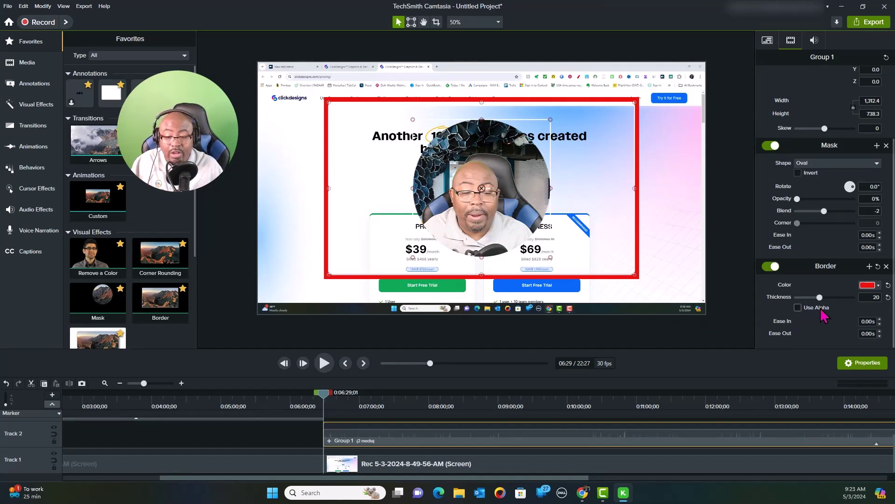
- Turn on Use Alpha for the group's border and recolour it with a blue-grey sampled from the camera bubble
{"action": "left_click", "coordinate": [798, 308]}
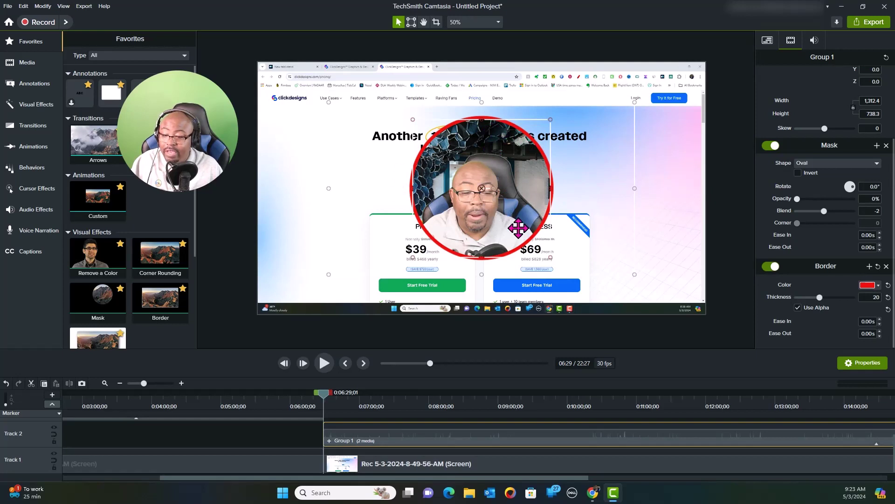
{"action": "left_click", "coordinate": [878, 285]}
{"action": "left_click", "coordinate": [882, 302]}
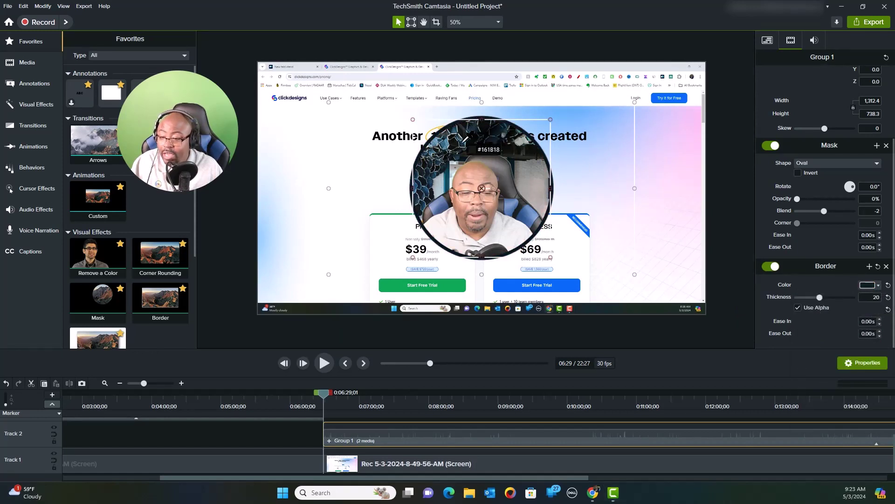
{"action": "left_click", "coordinate": [432, 184]}
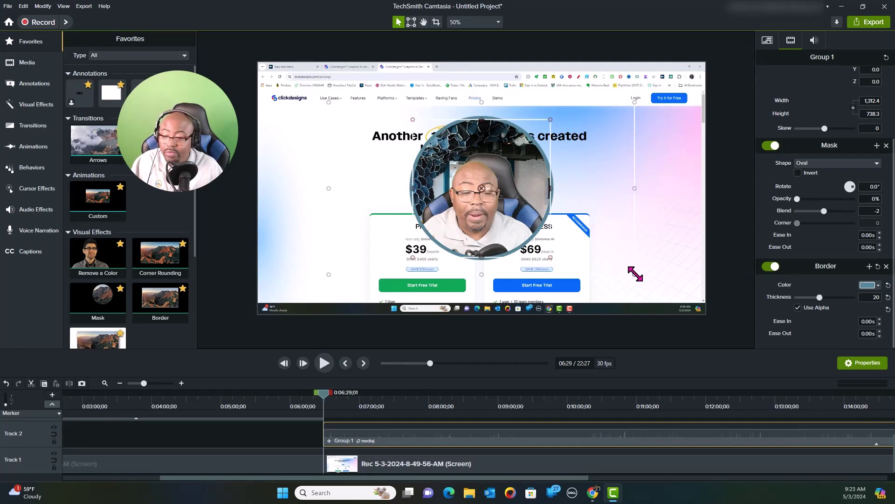
- Shrink the camera group to about 882 × 496 and place the bubble in the canvas's lower-right corner, at about Y -248
{"action": "left_click_drag", "start_coordinate": [635, 274], "coordinate": [535, 207]}
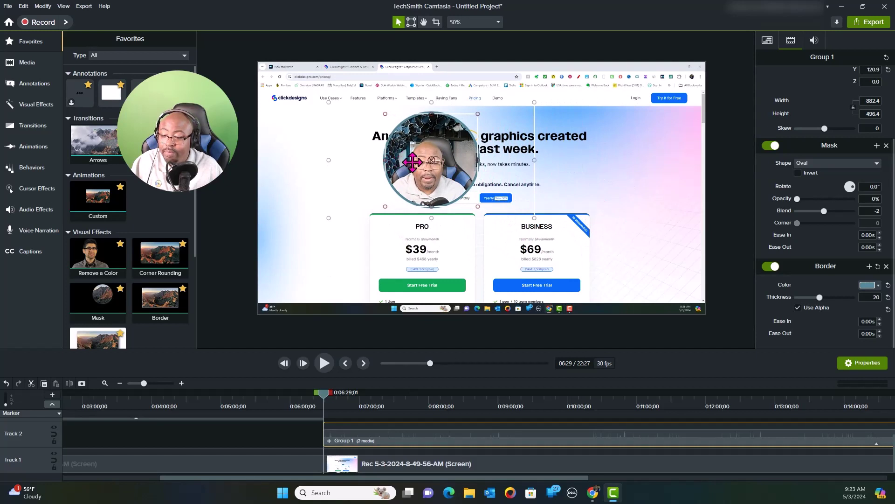
{"action": "left_click_drag", "start_coordinate": [412, 162], "coordinate": [628, 244]}
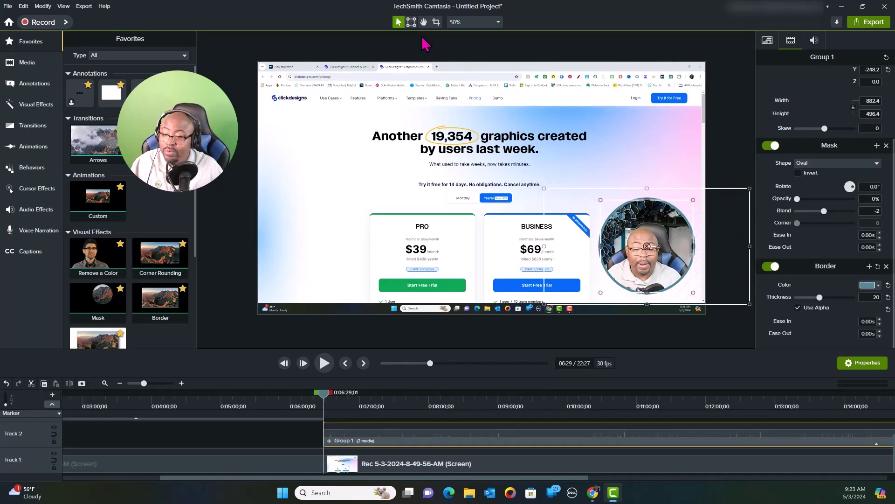
{"action": "left_click", "coordinate": [730, 140]}
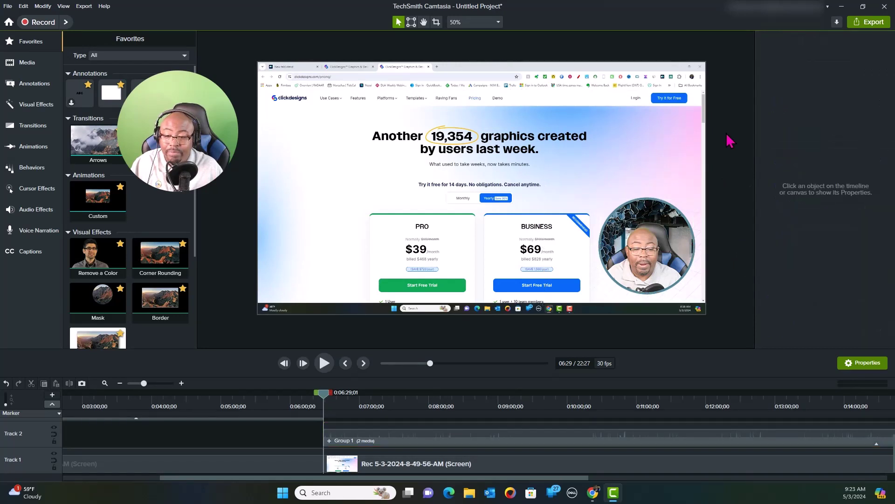
{"action": "left_click", "coordinate": [667, 236]}
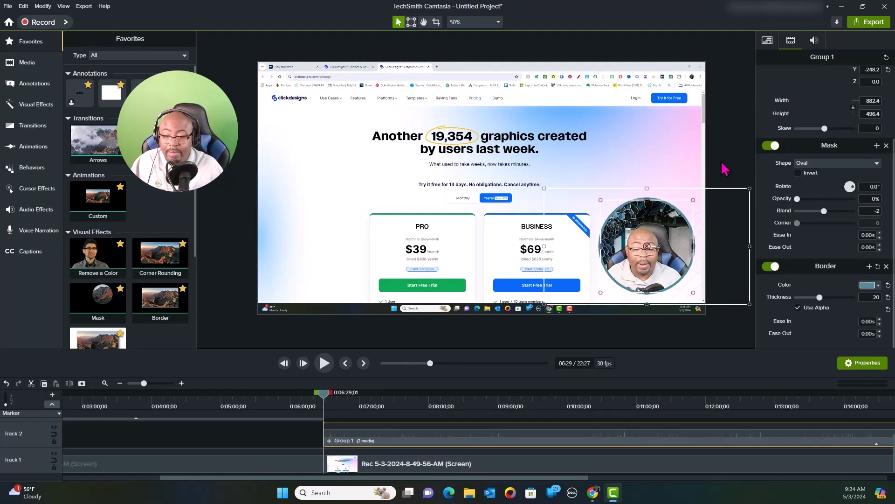
- Crop the camera group's right edge to the canvas edge, giving a width of about 692
{"action": "left_click", "coordinate": [436, 22]}
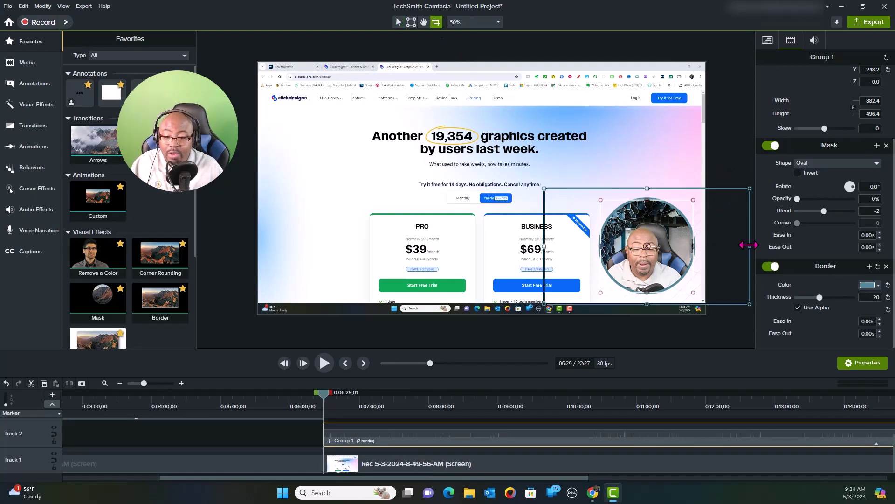
{"action": "left_click_drag", "start_coordinate": [749, 245], "coordinate": [702, 248]}
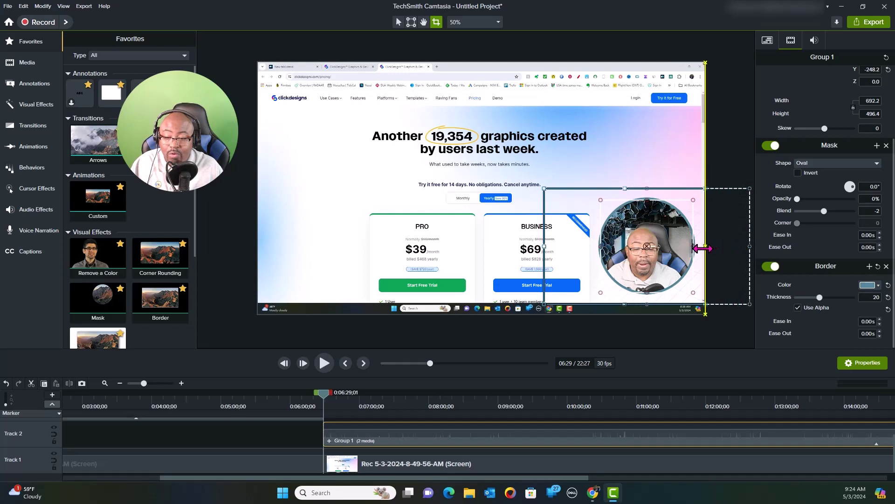
{"action": "left_click", "coordinate": [398, 21]}
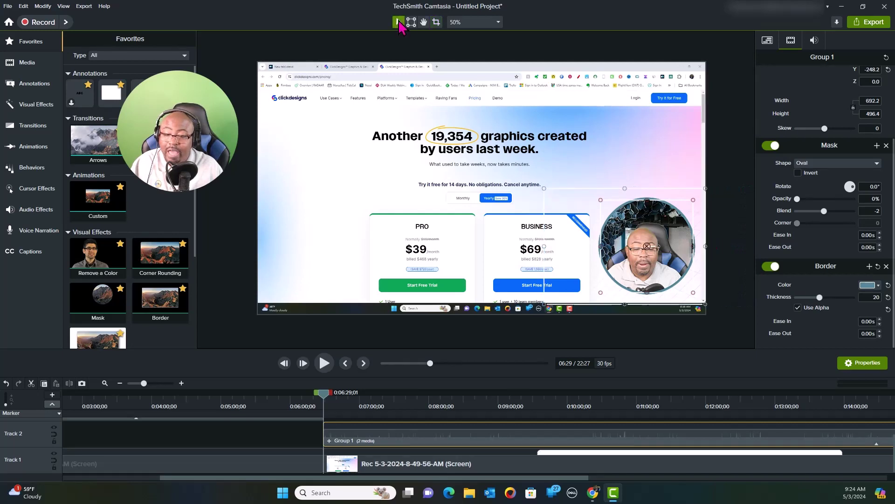
{"action": "left_click", "coordinate": [715, 252]}
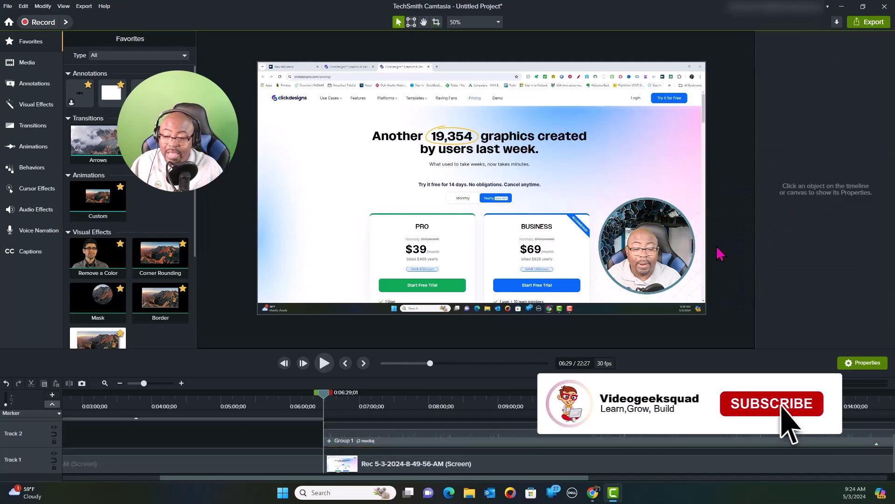
- Play the timeline from 0:06:29;01 to preview the bordered camera bubble over the screen recording
{"action": "left_click", "coordinate": [663, 239]}
{"action": "mouse_move", "coordinate": [569, 194]}
{"action": "left_mouse_down"}
{"action": "mouse_move", "coordinate": [308, 205]}
{"action": "mouse_move", "coordinate": [558, 190]}
{"action": "mouse_move", "coordinate": [578, 176]}
{"action": "mouse_move", "coordinate": [581, 194]}
{"action": "left_mouse_up"}
{"action": "left_click", "coordinate": [742, 248]}
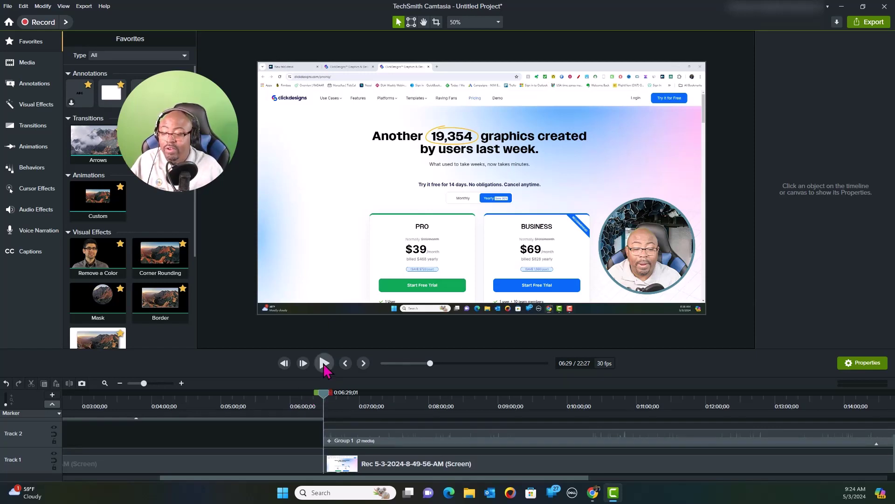
{"action": "left_click", "coordinate": [325, 364]}
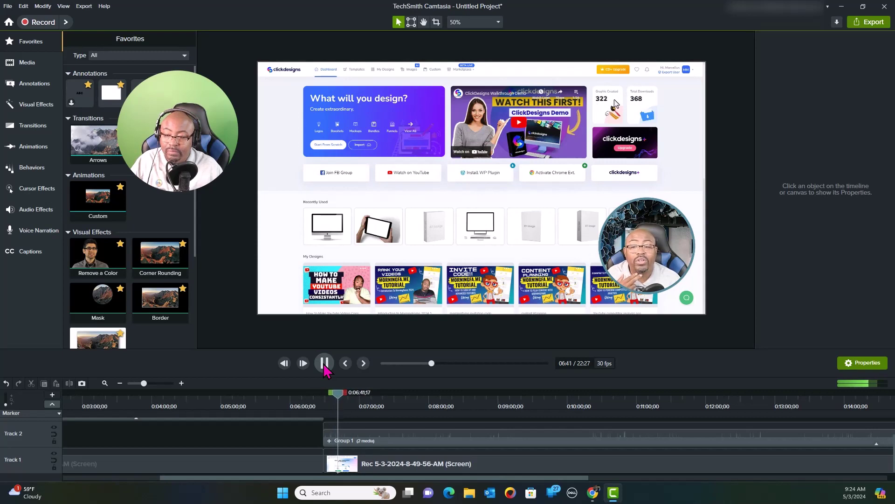
{"action": "left_click", "coordinate": [325, 364]}
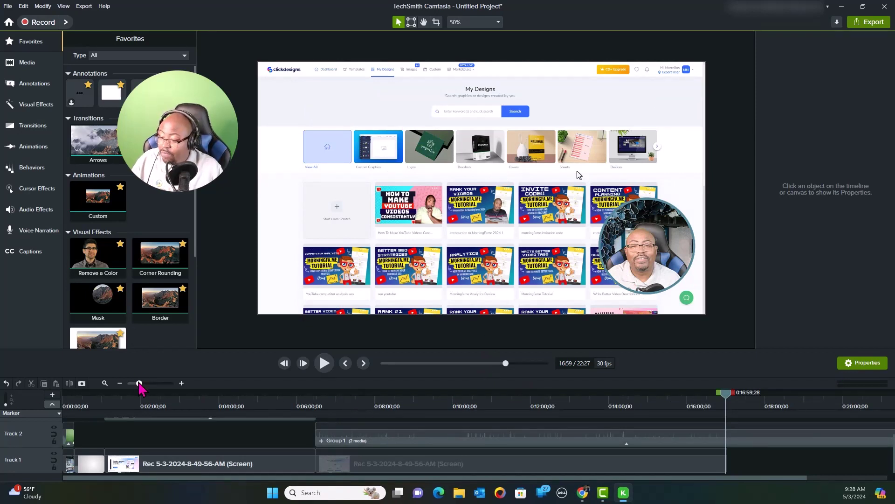
- Trim the end of the camera group on Track 2 to match the end of the screen recording on Track 1
{"action": "left_click_drag", "start_coordinate": [139, 383], "coordinate": [136, 384]}
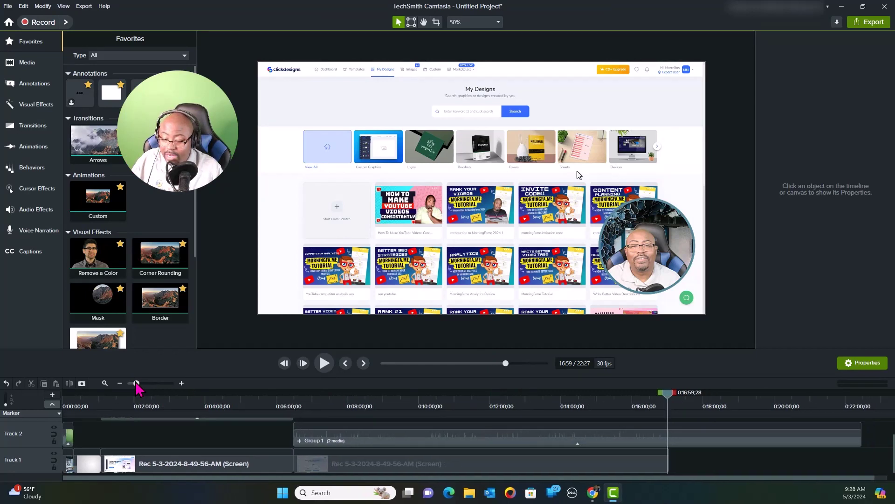
{"action": "left_click_drag", "start_coordinate": [861, 441], "coordinate": [670, 450]}
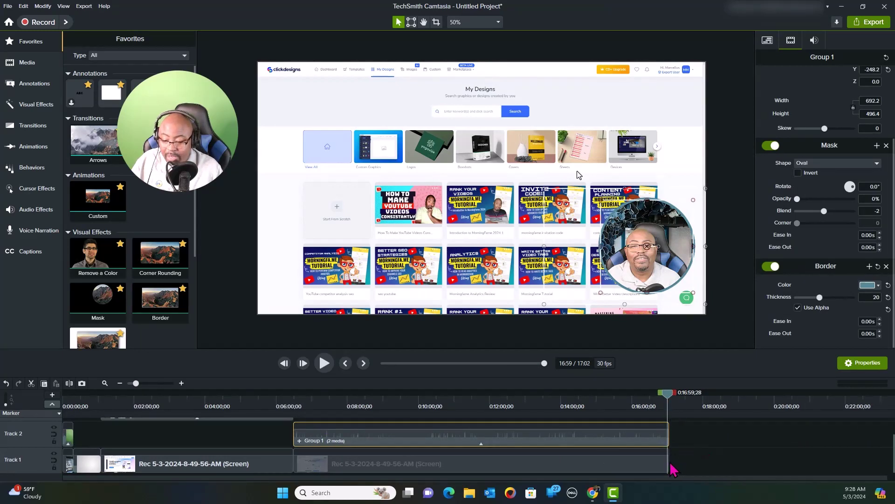
- Play the last seconds to find the end point, and trim the clips on Tracks 1 and 2 to 0:16:59;24
{"action": "left_click_drag", "start_coordinate": [669, 395], "coordinate": [665, 395]}
{"action": "left_click", "coordinate": [324, 364]}
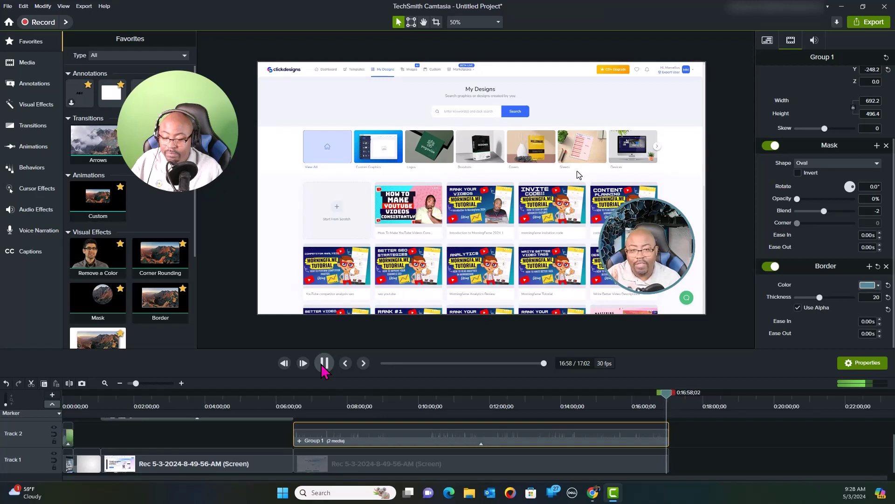
{"action": "left_click", "coordinate": [323, 366]}
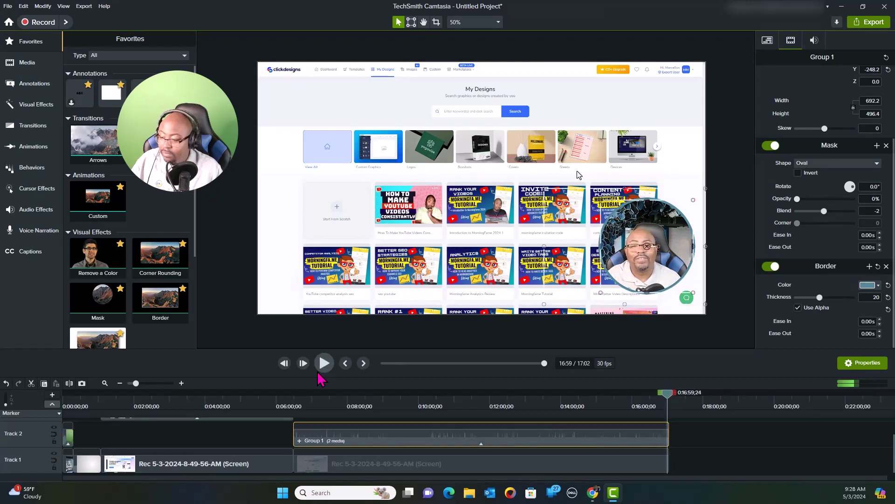
{"action": "left_click_drag", "start_coordinate": [136, 383], "coordinate": [151, 384]}
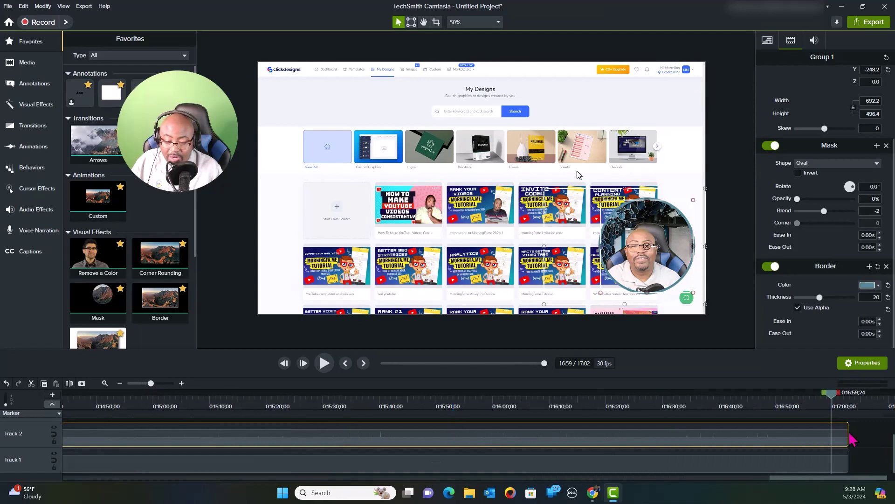
{"action": "left_click_drag", "start_coordinate": [847, 430], "coordinate": [832, 458]}
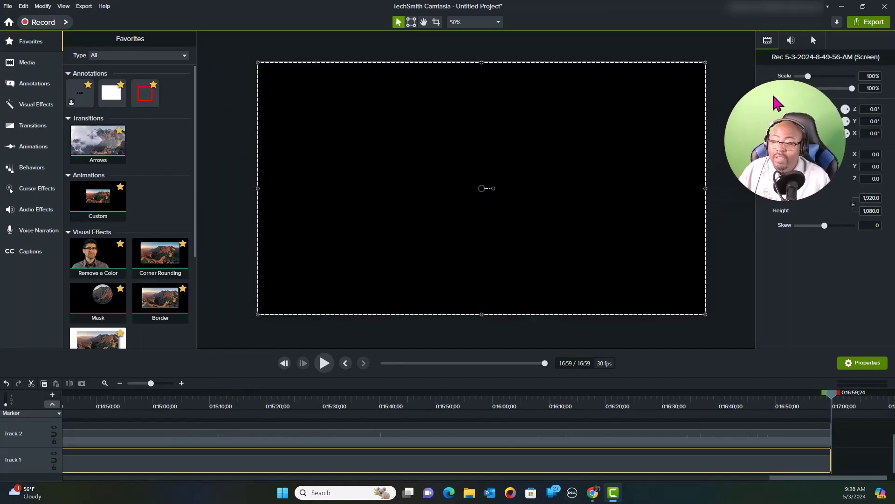
- Add the END SCREEN BLUE asset from the Video Geek Squad library to Track 1 at 0:16:59;24
{"action": "left_click", "coordinate": [44, 66]}
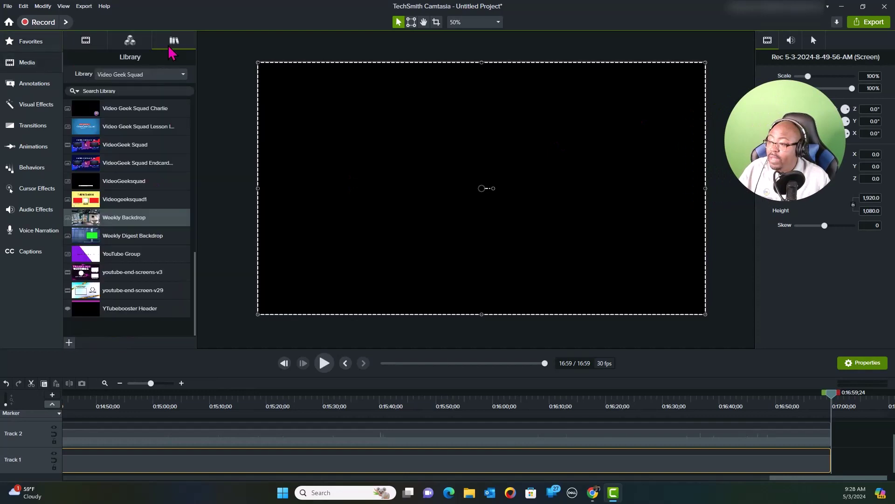
{"action": "scroll", "coordinate": [153, 284], "scroll_direction": "up", "scroll_amount": 10}
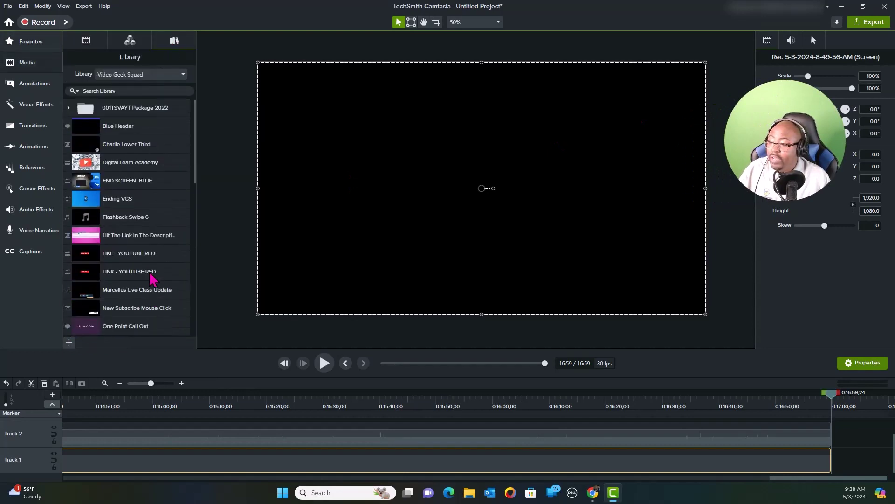
{"action": "right_click", "coordinate": [125, 187]}
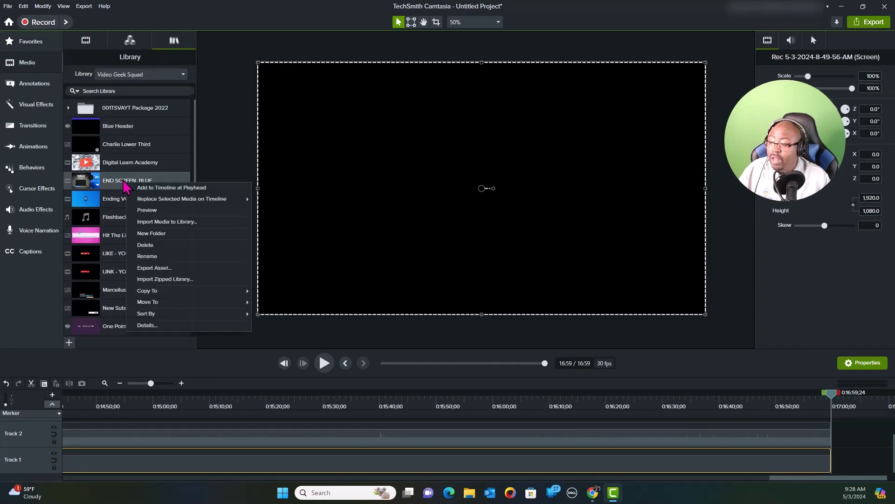
{"action": "left_click", "coordinate": [132, 188]}
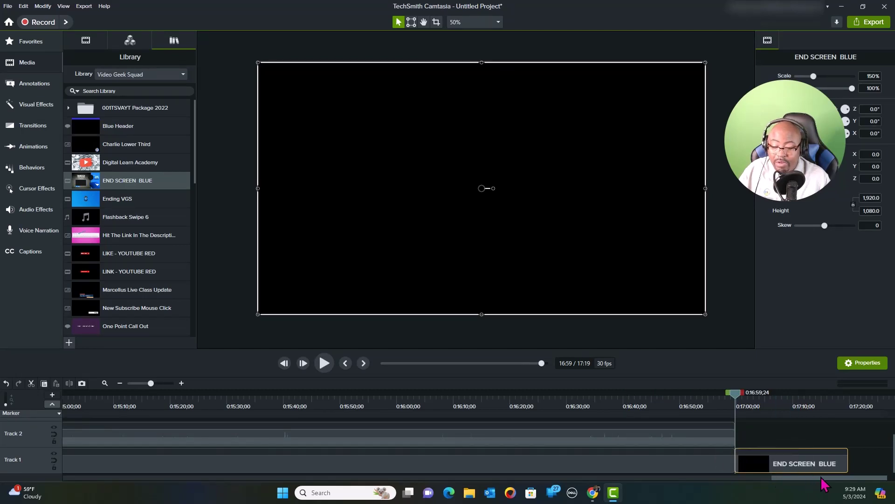
- Return the playhead to the start of the timeline and play the project to review the intro and promo clip
{"action": "left_click_drag", "start_coordinate": [822, 479], "coordinate": [68, 471]}
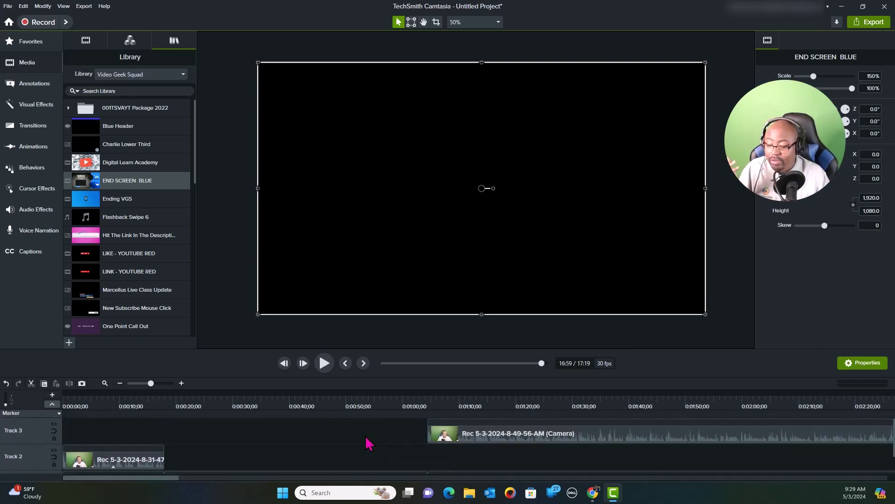
{"action": "scroll", "coordinate": [366, 443], "scroll_direction": "down", "scroll_amount": 1}
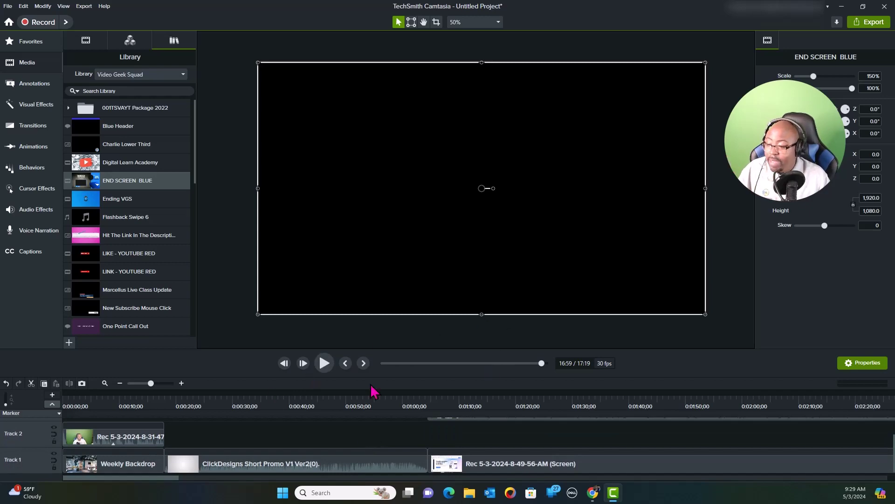
{"action": "left_click_drag", "start_coordinate": [541, 363], "coordinate": [374, 371]}
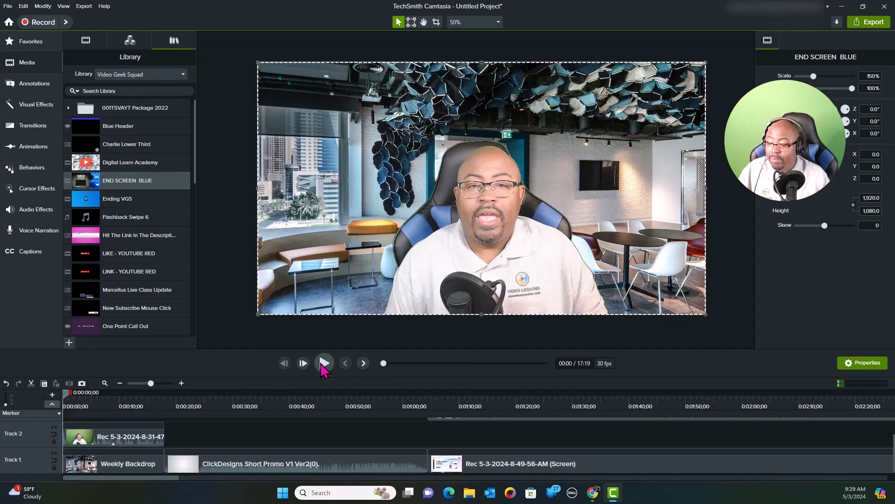
{"action": "left_click", "coordinate": [325, 367]}
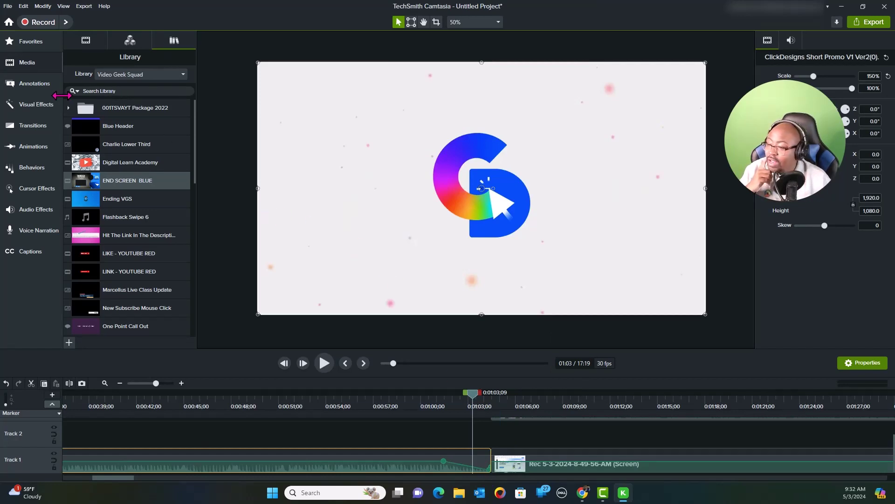
- Add a Bar Wipe transition between the ClickDesigns promo clip and the screen recording on Track 1
{"action": "left_click", "coordinate": [43, 126]}
{"action": "left_click", "coordinate": [42, 127]}
{"action": "left_click", "coordinate": [42, 127]}
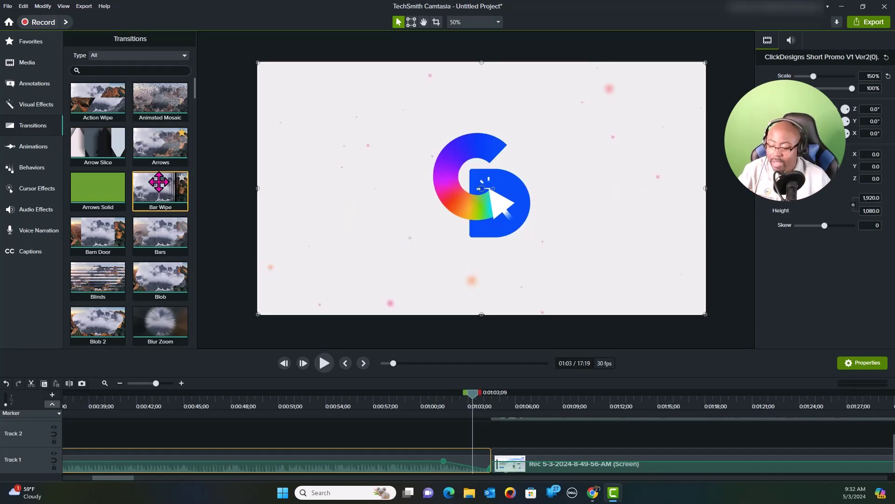
{"action": "left_click_drag", "start_coordinate": [172, 198], "coordinate": [490, 466]}
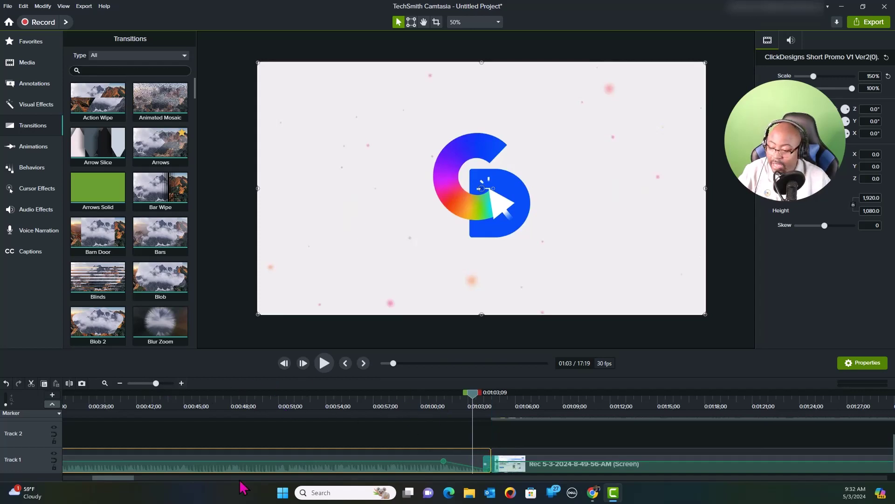
- Play from 0:01:01;08 to preview the transition from the promo clip to the screen recording
{"action": "left_click_drag", "start_coordinate": [475, 400], "coordinate": [443, 402]}
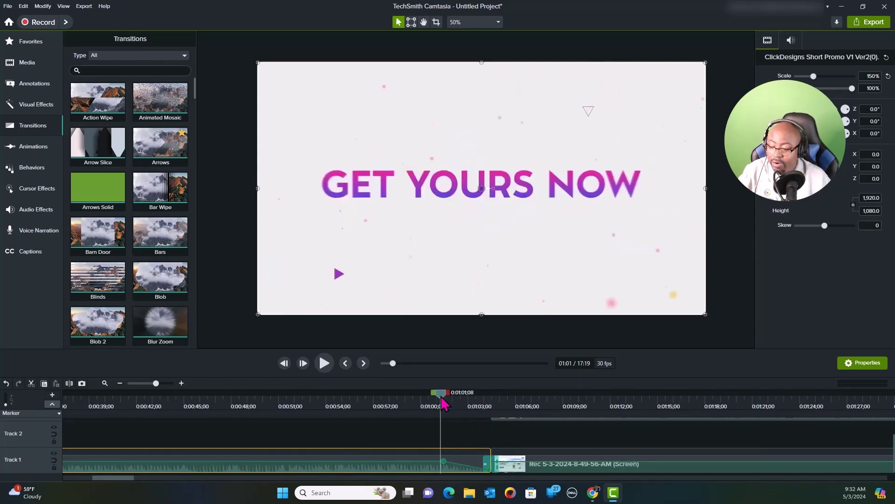
{"action": "left_click", "coordinate": [324, 368]}
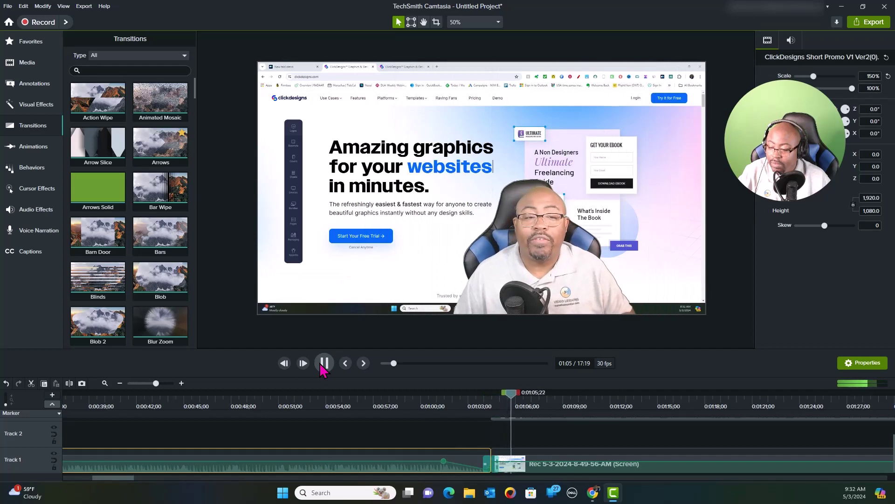
{"action": "left_click", "coordinate": [324, 366]}
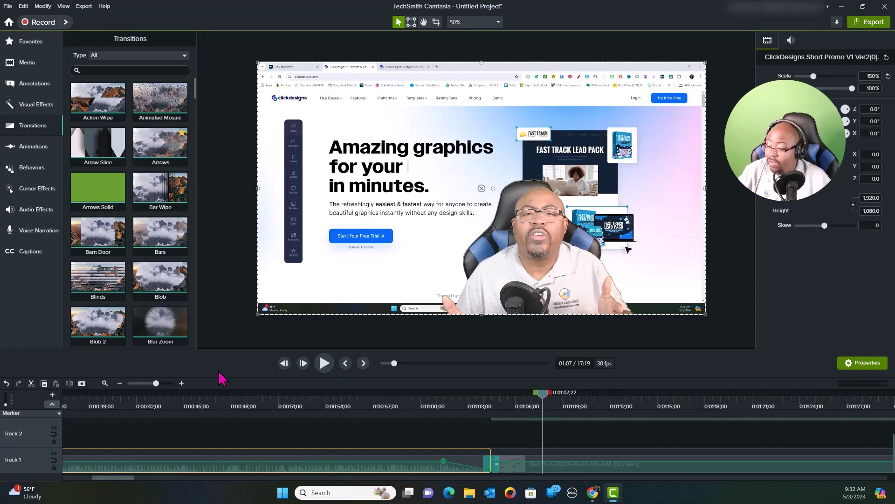
- Play on to 0:01:10;18 and add the New Subscribe Mouse Click library asset to the timeline there
{"action": "left_click_drag", "start_coordinate": [154, 383], "coordinate": [145, 384]}
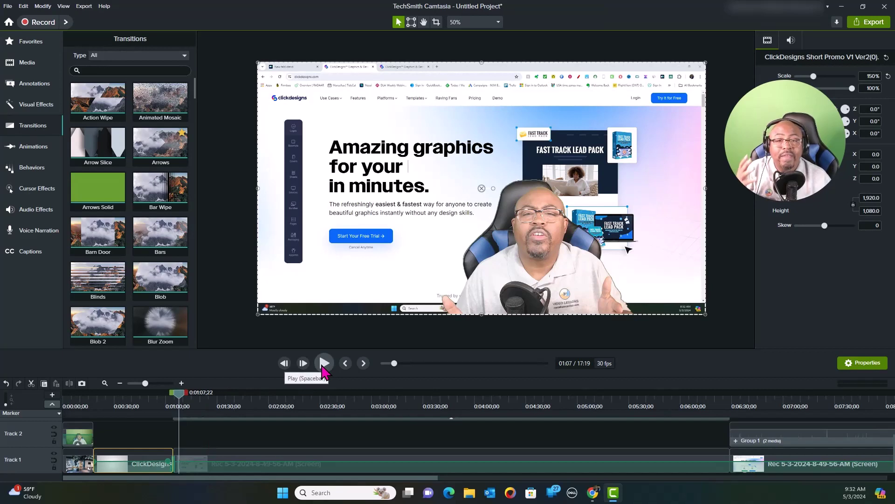
{"action": "left_click", "coordinate": [324, 363]}
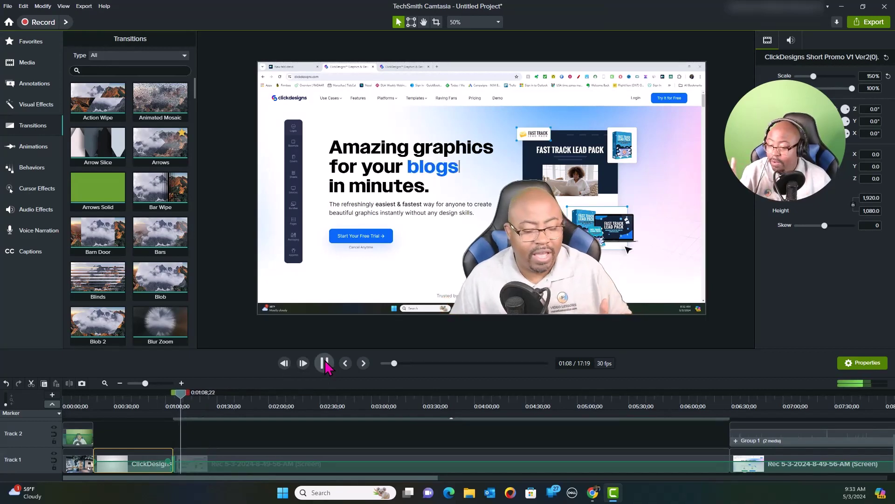
{"action": "left_click", "coordinate": [325, 363]}
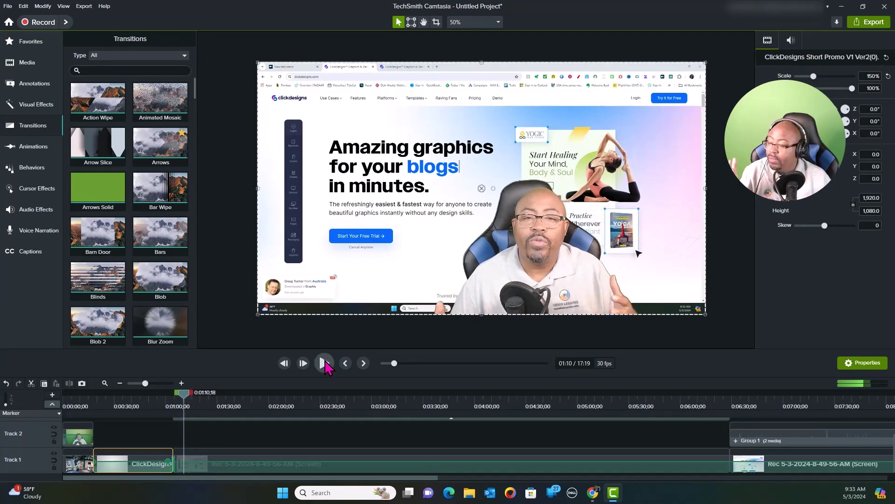
{"action": "left_click", "coordinate": [24, 65]}
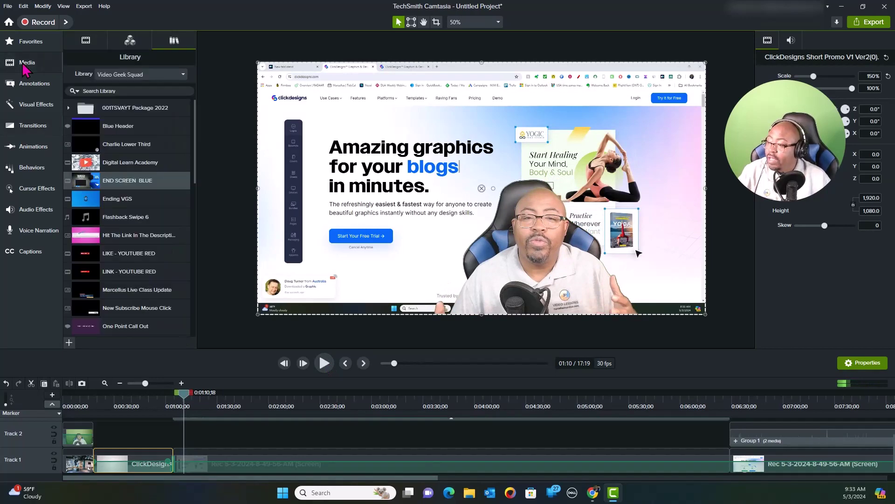
{"action": "scroll", "coordinate": [154, 198], "scroll_direction": "down", "scroll_amount": 7}
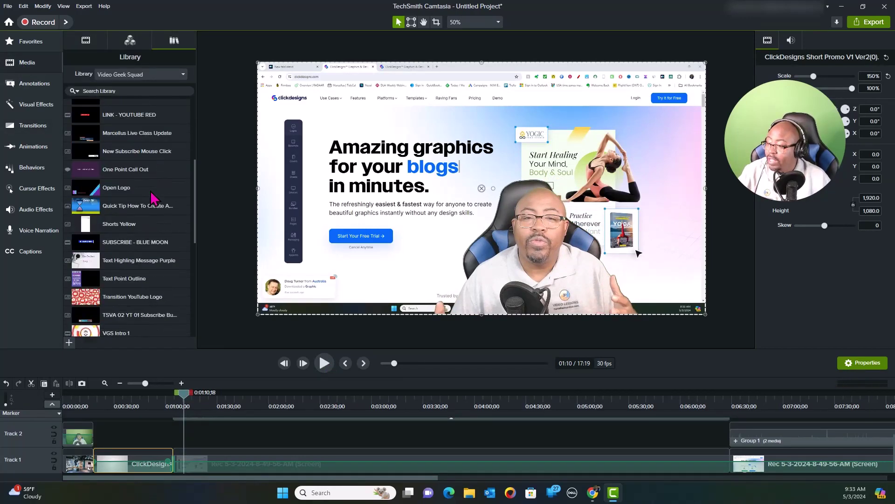
{"action": "scroll", "coordinate": [154, 199], "scroll_direction": "up", "scroll_amount": 7}
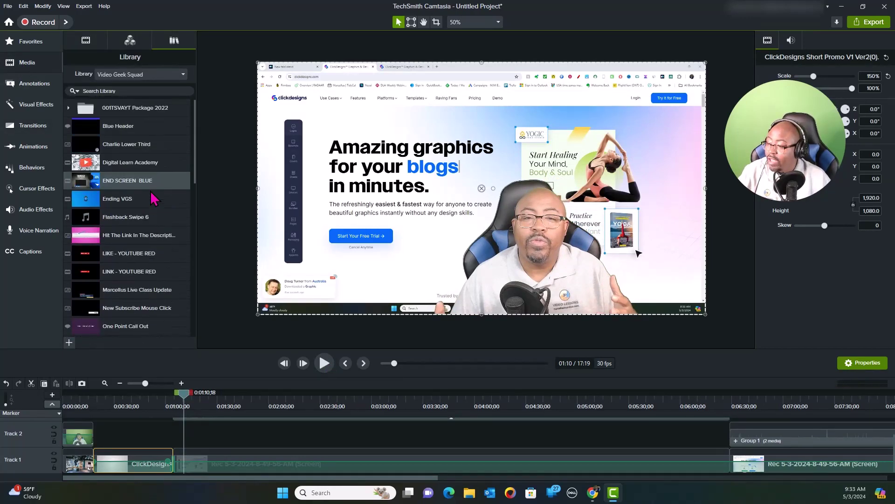
{"action": "scroll", "coordinate": [154, 198], "scroll_direction": "down", "scroll_amount": 3}
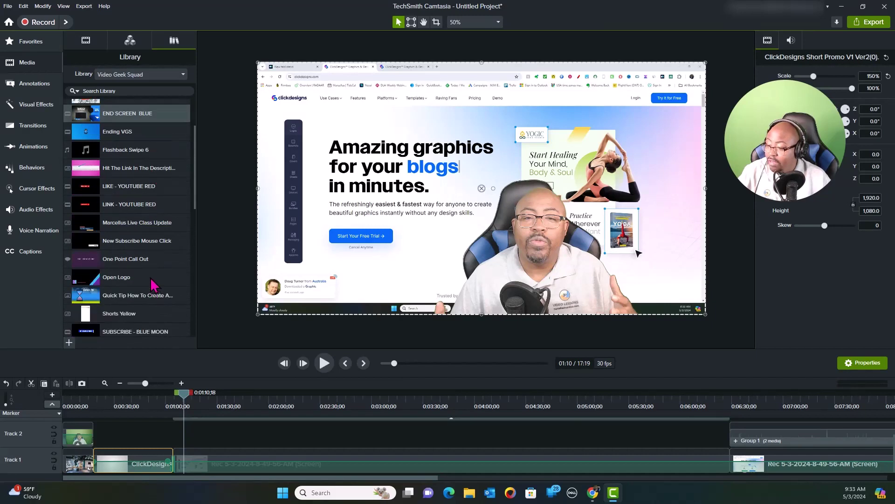
{"action": "right_click", "coordinate": [140, 243]}
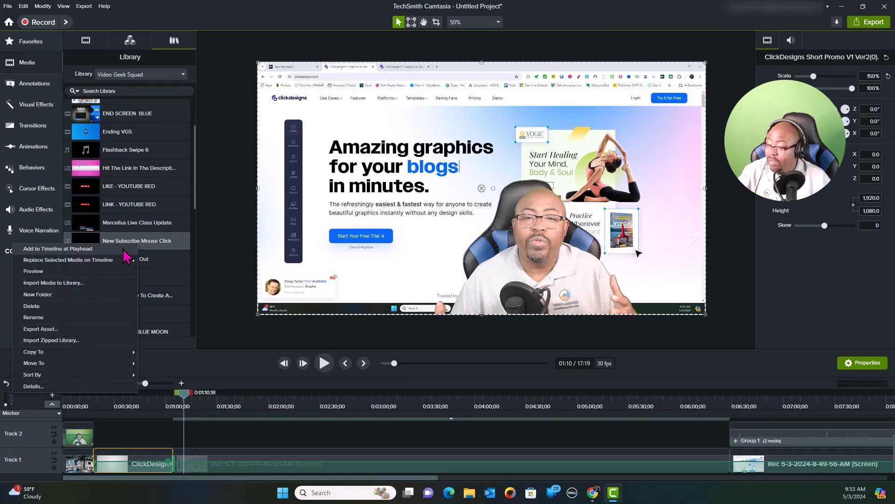
{"action": "left_click", "coordinate": [119, 250]}
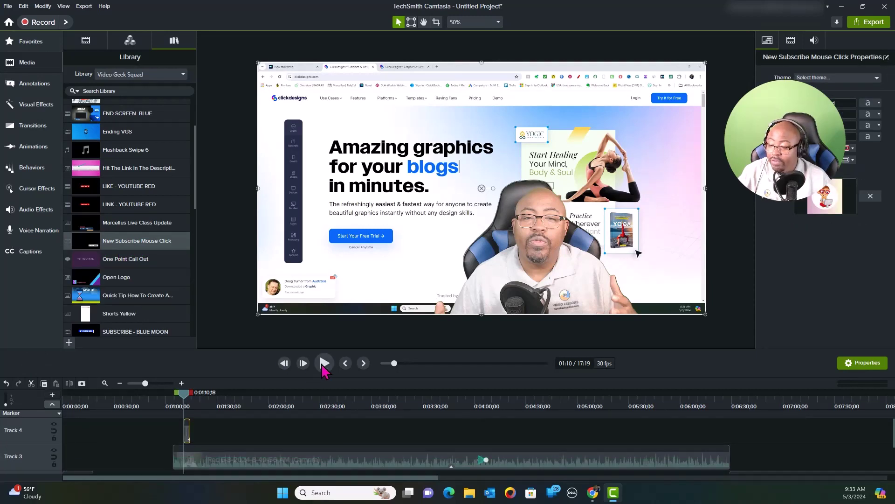
- Play to 0:01:11;15 and move the subscribe pop-up to the lower-left corner of the canvas
{"action": "left_click", "coordinate": [324, 364]}
{"action": "left_click", "coordinate": [324, 363]}
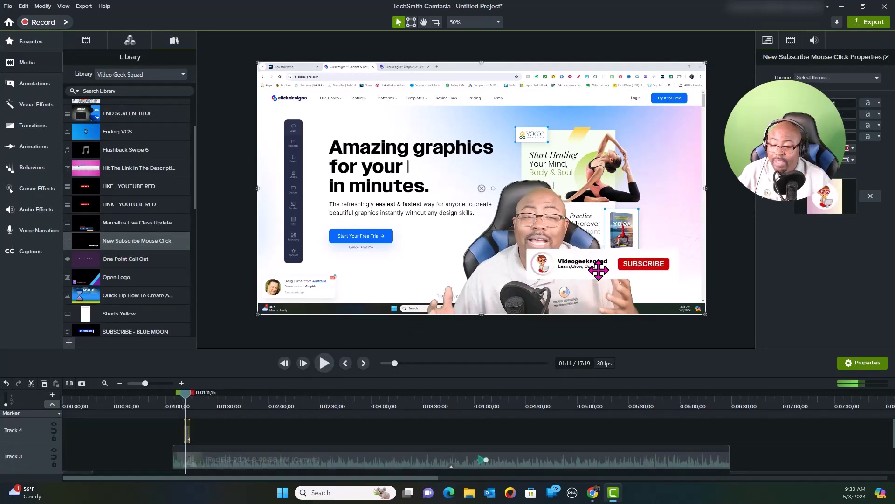
{"action": "left_click_drag", "start_coordinate": [602, 266], "coordinate": [335, 286]}
{"action": "left_click", "coordinate": [652, 347]}
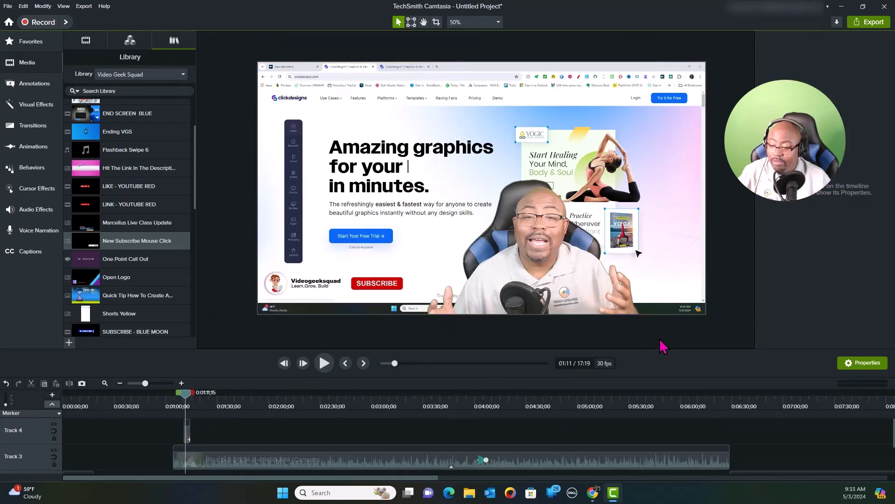
- Play from 0:01:03;10 to preview the repositioned subscribe pop-up over the screen recording
{"action": "mouse_move", "coordinate": [188, 402]}
{"action": "left_mouse_down"}
{"action": "mouse_move", "coordinate": [164, 404]}
{"action": "mouse_move", "coordinate": [173, 403]}
{"action": "left_mouse_up"}
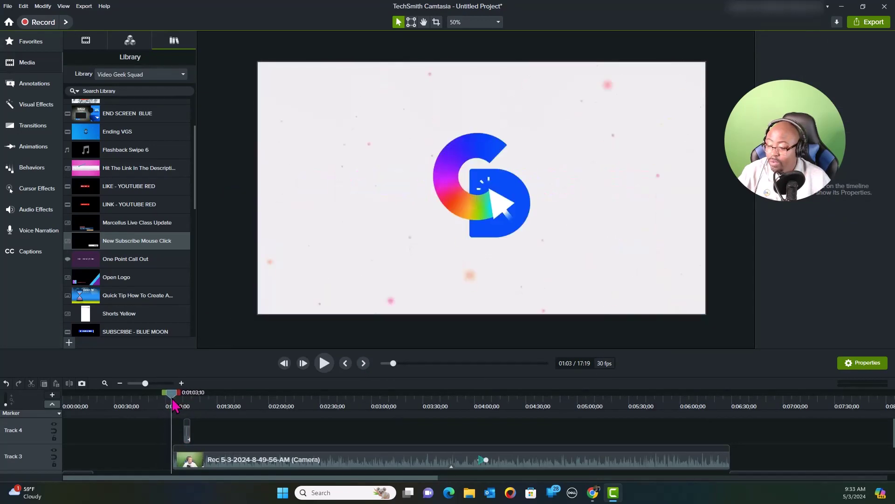
{"action": "left_click", "coordinate": [325, 364]}
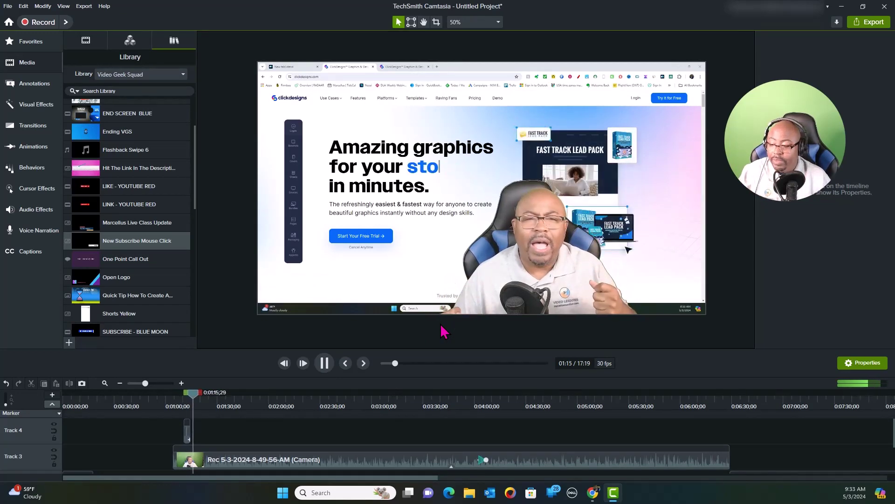
{"action": "left_click", "coordinate": [325, 363]}
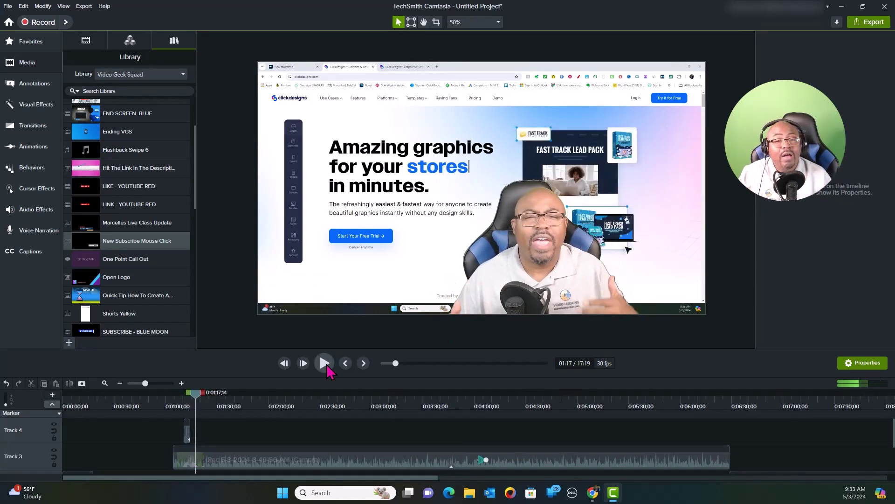
- Add a second New Subscribe Mouse Click asset from the library to Track 4 at 0:02:51;23
{"action": "left_click_drag", "start_coordinate": [194, 400], "coordinate": [357, 402]}
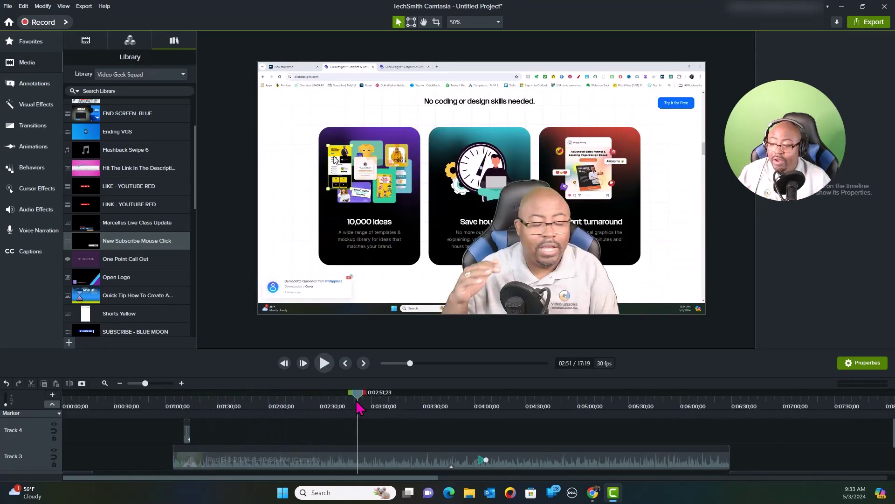
{"action": "right_click", "coordinate": [146, 251]}
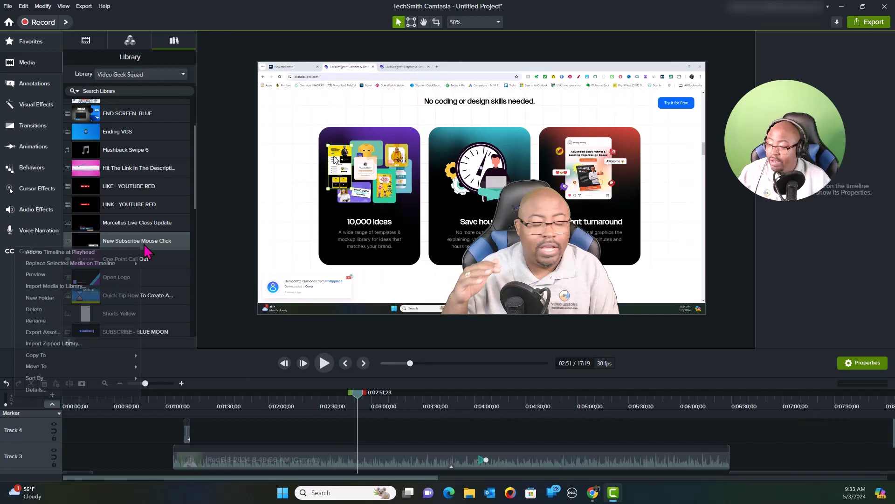
{"action": "left_click", "coordinate": [117, 252]}
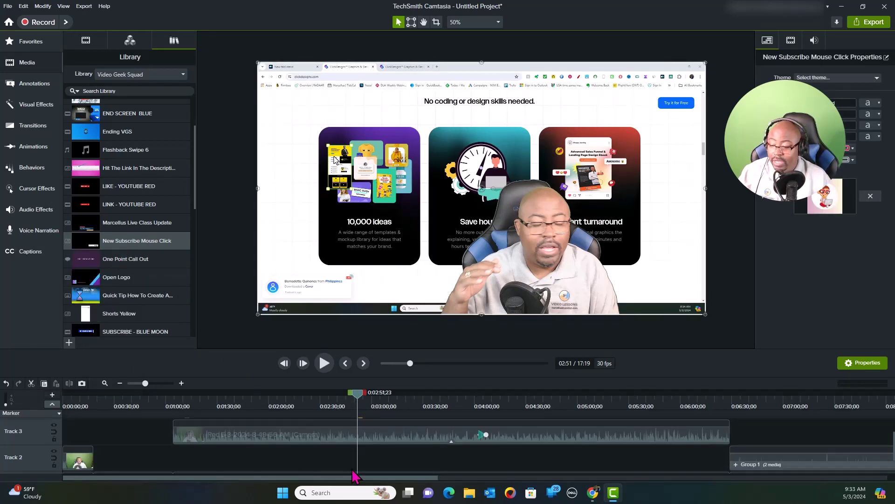
{"action": "scroll", "coordinate": [370, 461], "scroll_direction": "up", "scroll_amount": 1}
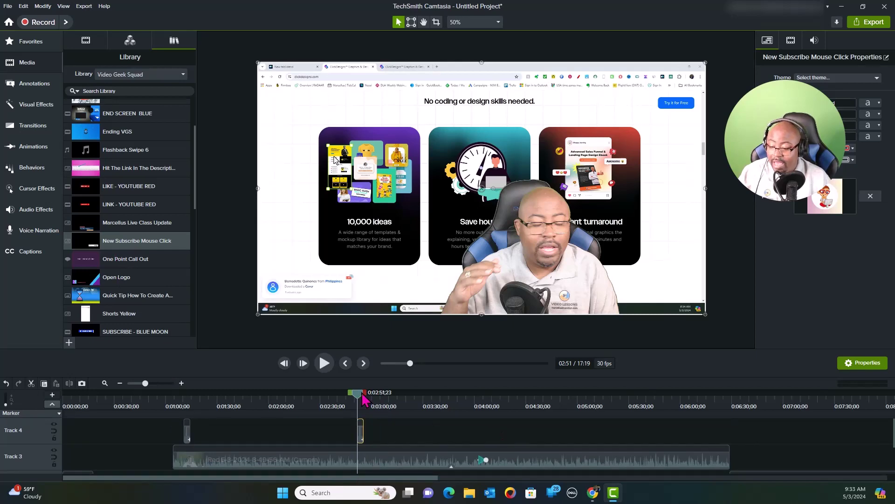
- Advance to 0:04:16;23 and add the TSVA 02 YT 01 Subscribe Button library asset to Track 4 there
{"action": "left_click_drag", "start_coordinate": [362, 402], "coordinate": [476, 405]}
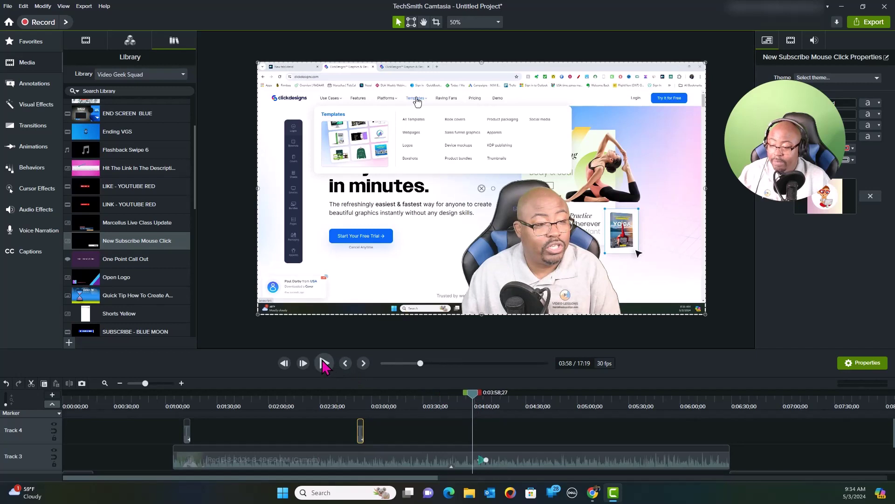
{"action": "left_click", "coordinate": [325, 364]}
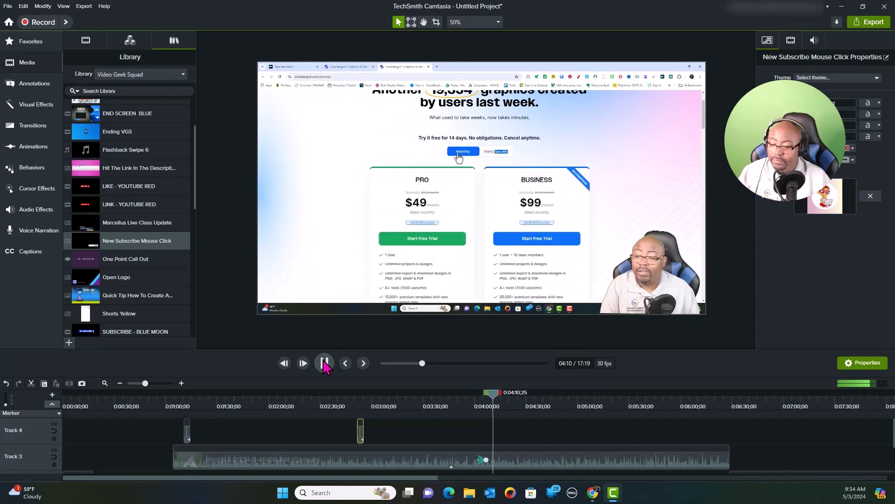
{"action": "left_click", "coordinate": [325, 363]}
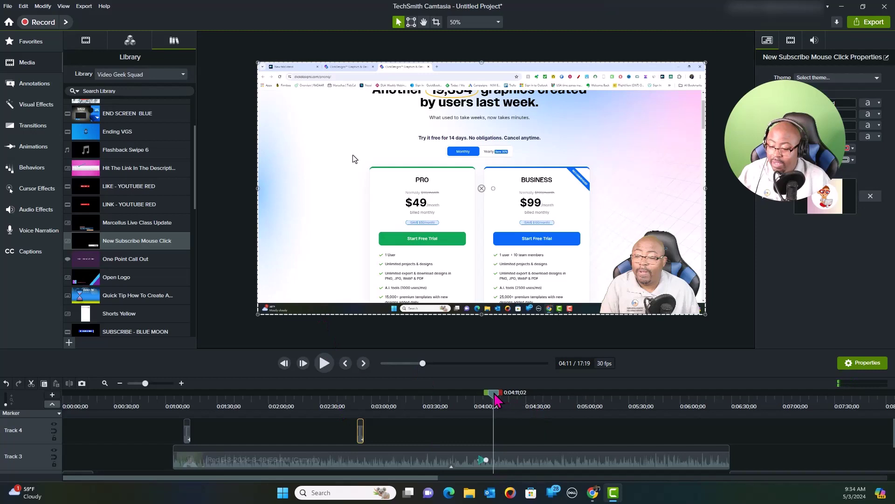
{"action": "left_click_drag", "start_coordinate": [496, 398], "coordinate": [504, 397]}
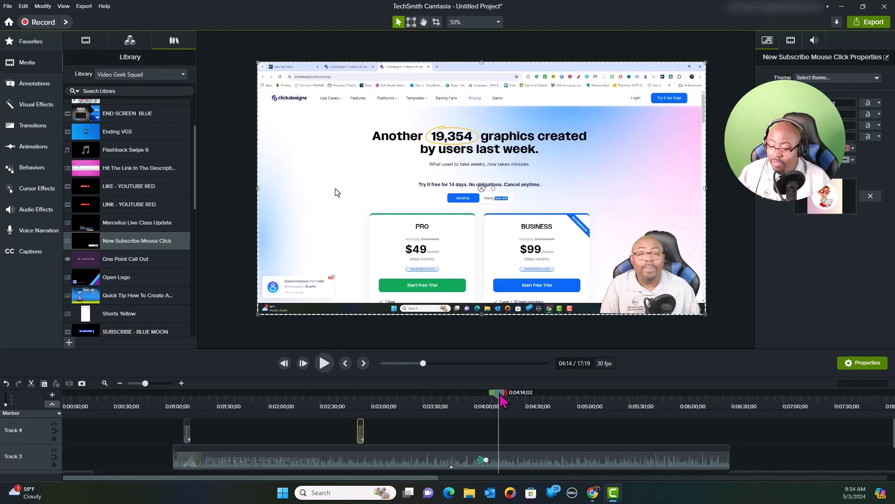
{"action": "right_click", "coordinate": [139, 245]}
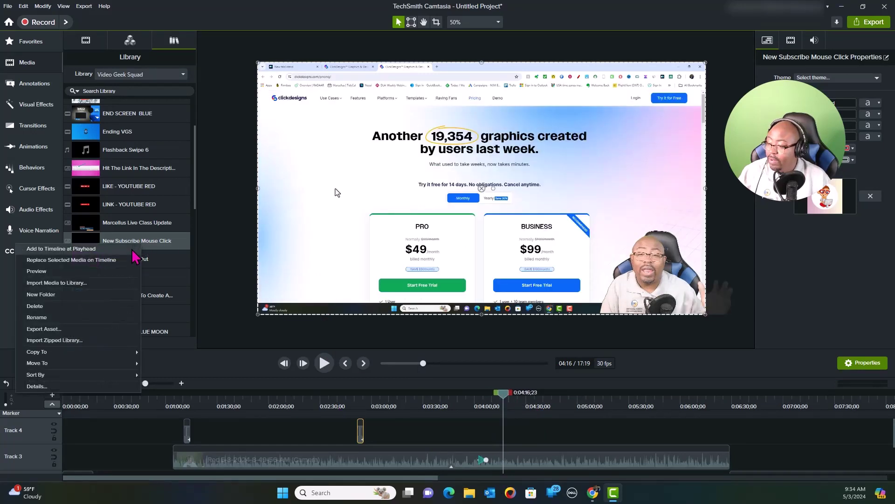
{"action": "left_click", "coordinate": [210, 223]}
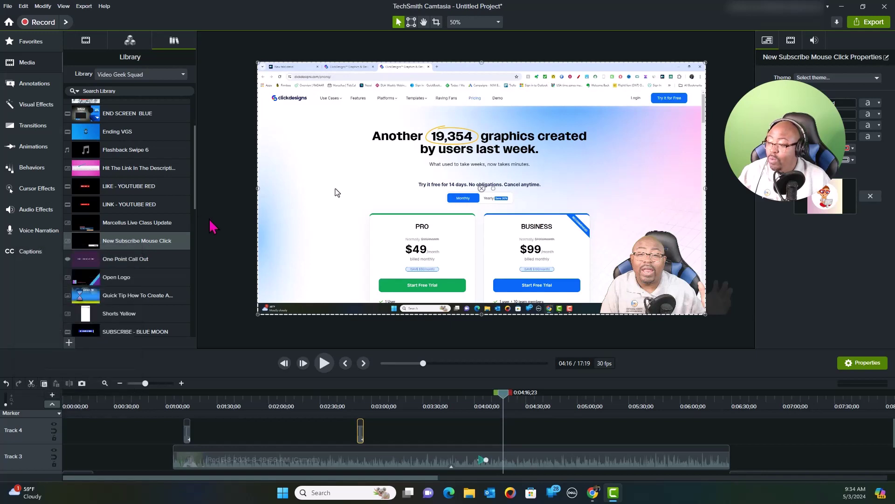
{"action": "scroll", "coordinate": [177, 259], "scroll_direction": "down", "scroll_amount": 2}
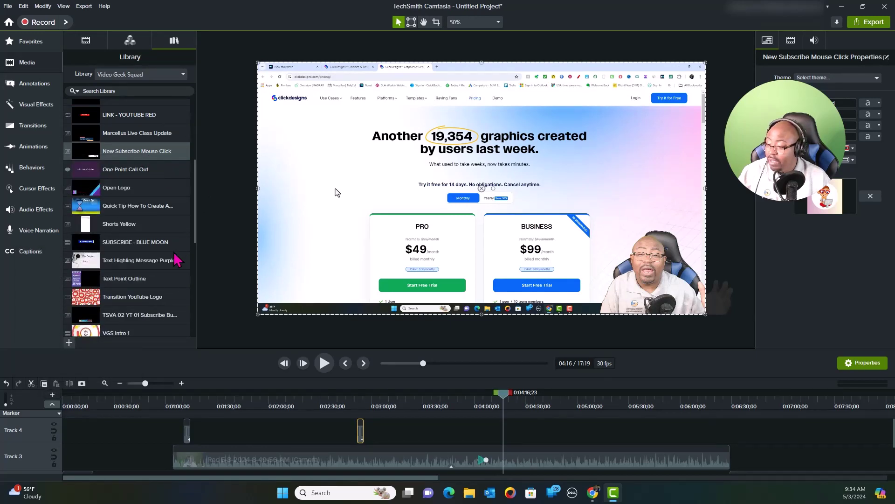
{"action": "scroll", "coordinate": [177, 259], "scroll_direction": "down", "scroll_amount": 1}
{"action": "right_click", "coordinate": [139, 275]}
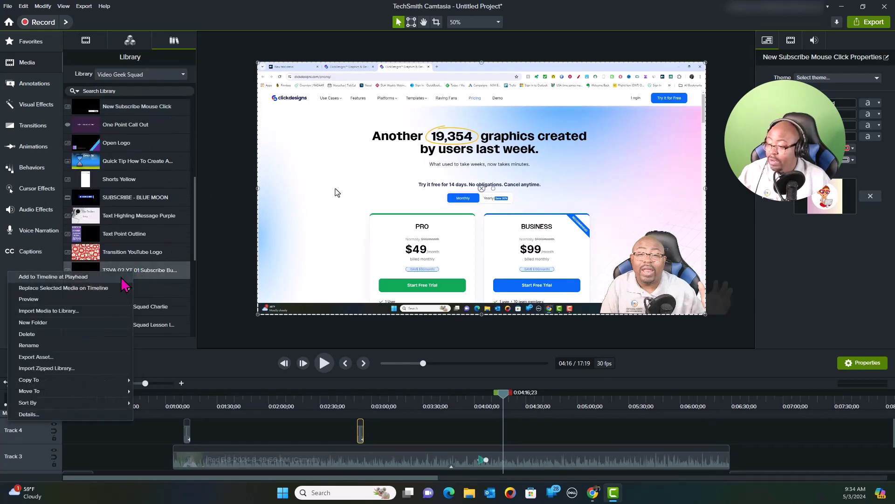
{"action": "left_click", "coordinate": [93, 277]}
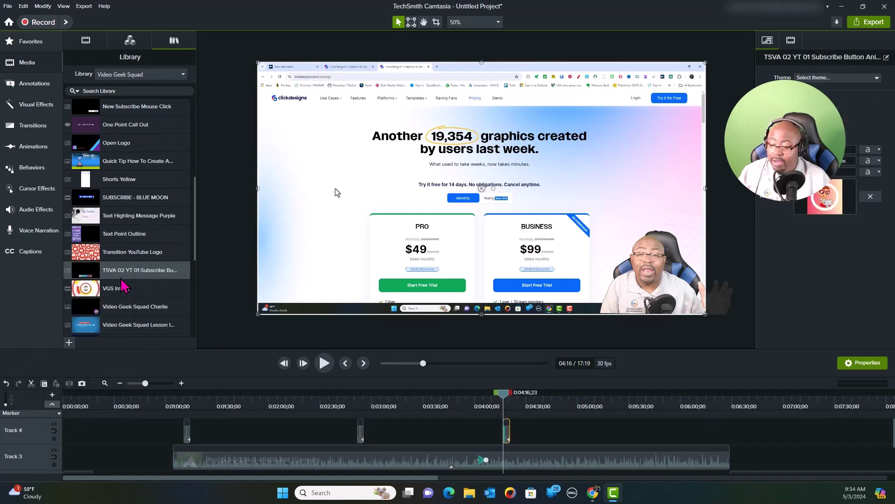
- Play to 0:04:17;26, then shrink the blue subscribe pop-up and place it in the lower-left corner of the canvas
{"action": "left_click", "coordinate": [324, 364]}
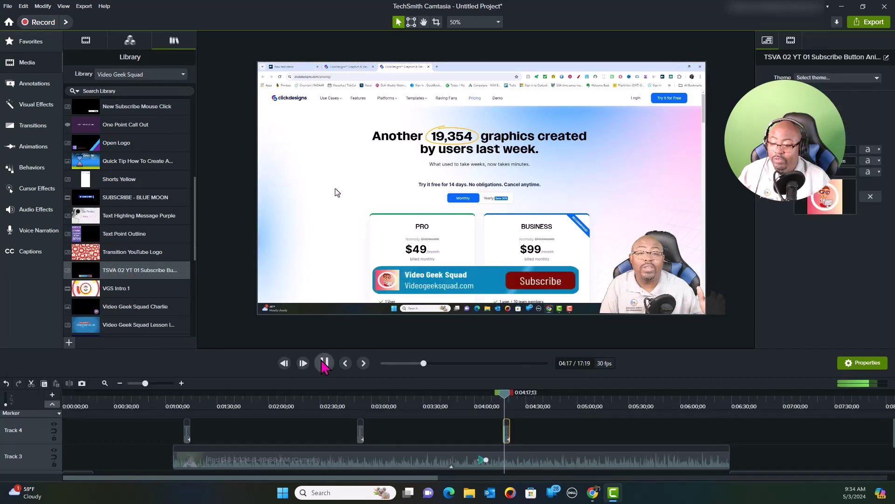
{"action": "left_click", "coordinate": [323, 364]}
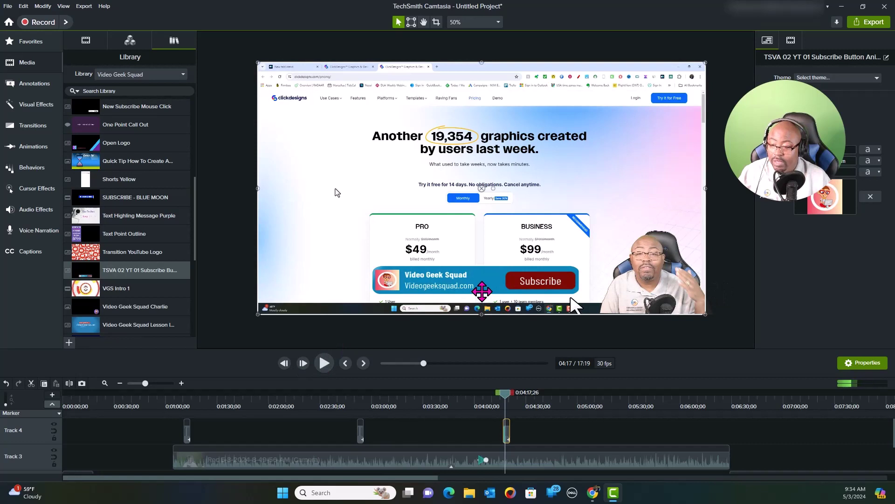
{"action": "left_click_drag", "start_coordinate": [571, 297], "coordinate": [476, 232]}
{"action": "left_click_drag", "start_coordinate": [605, 240], "coordinate": [466, 189]}
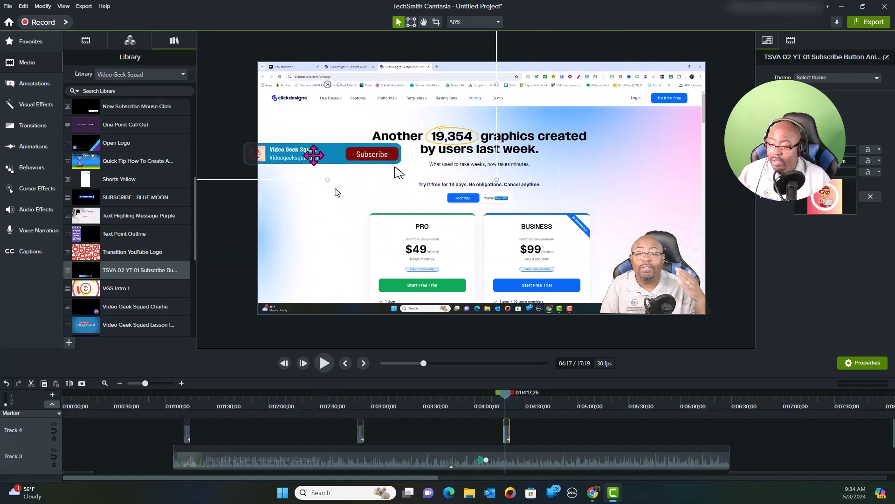
{"action": "left_click_drag", "start_coordinate": [314, 155], "coordinate": [333, 279]}
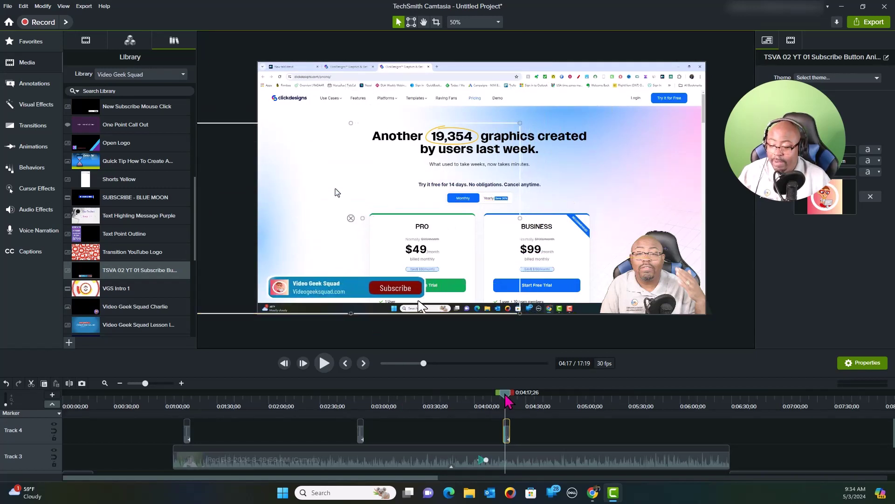
- Play the section around 0:04:16 to preview the resized subscribe pop-up over the pricing page
{"action": "left_click_drag", "start_coordinate": [507, 400], "coordinate": [496, 400]}
{"action": "left_click", "coordinate": [324, 363]}
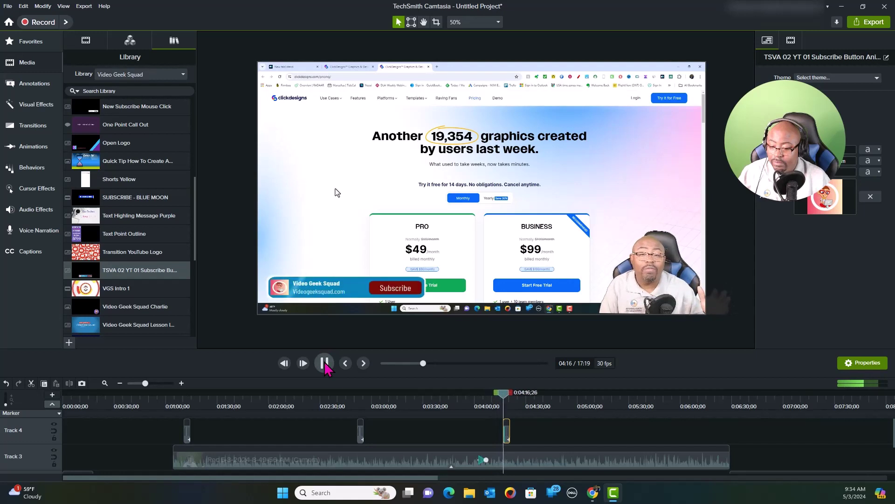
{"action": "left_click", "coordinate": [325, 364]}
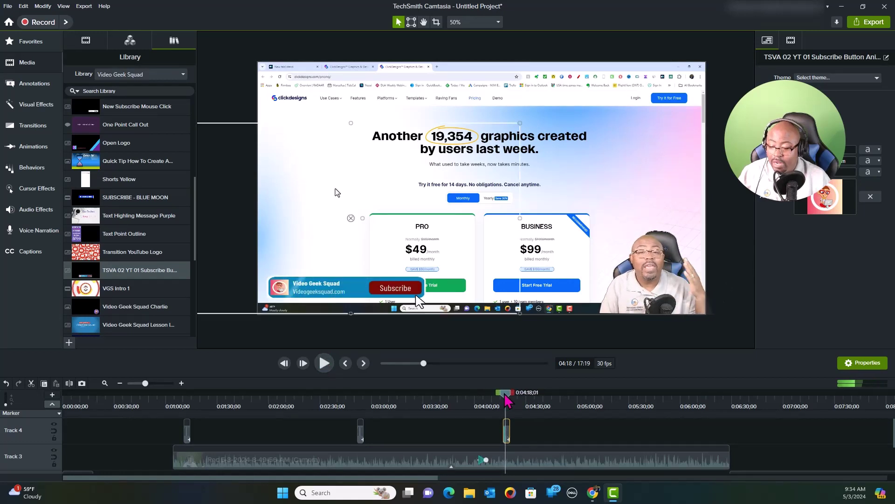
- Delete the TSVA 02 YT 01 Subscribe Button clip from Track 4
{"action": "left_click_drag", "start_coordinate": [506, 395], "coordinate": [500, 396]}
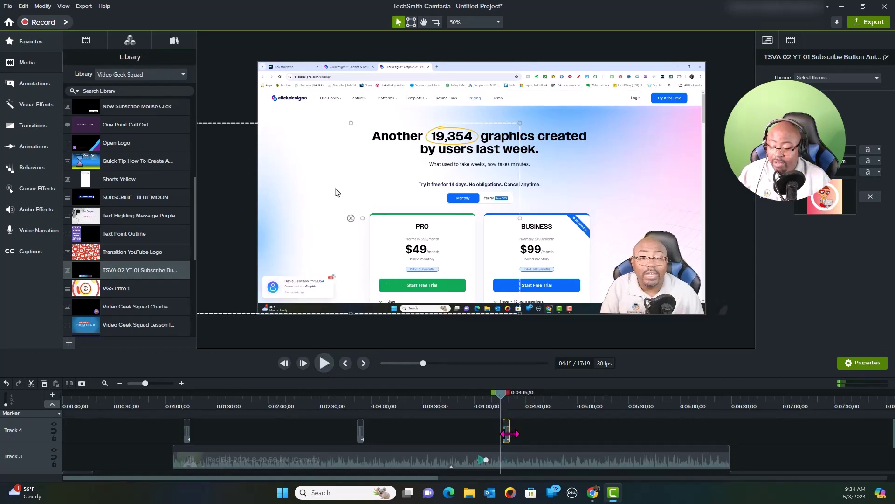
{"action": "left_click_drag", "start_coordinate": [146, 384], "coordinate": [151, 383]}
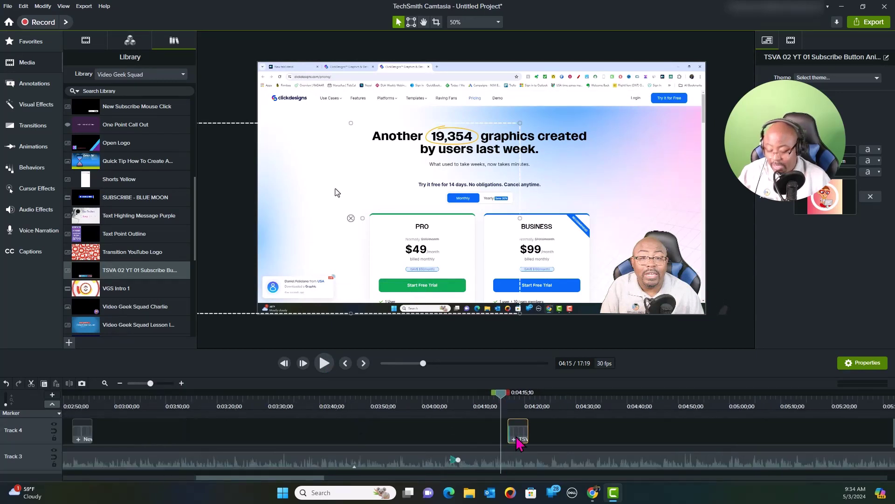
{"action": "key", "text": "Delete"}
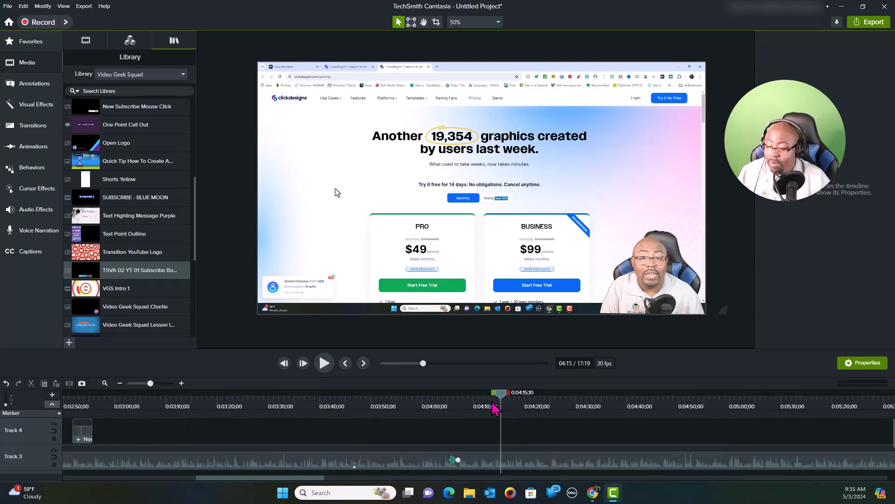
- Add the LINK - YOUTUBE RED library asset to Track 4 at 0:04:12;24 and play it back
{"action": "left_click_drag", "start_coordinate": [504, 401], "coordinate": [495, 400]}
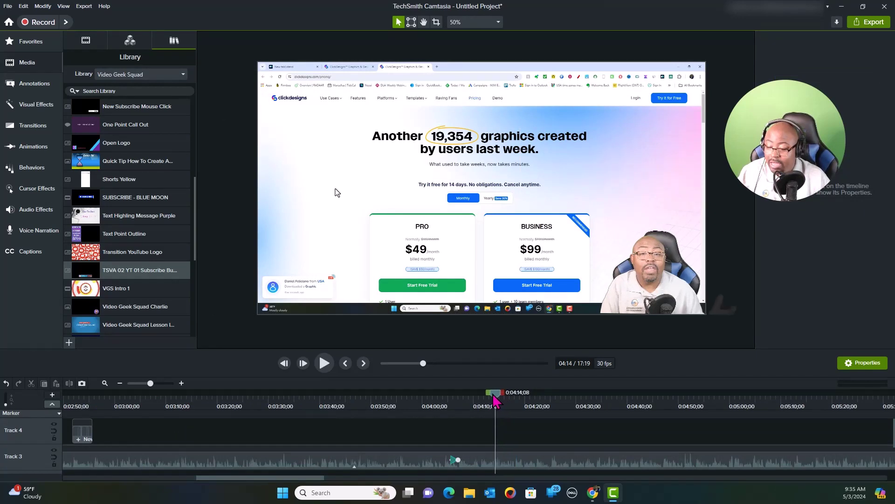
{"action": "left_click", "coordinate": [325, 369]}
{"action": "left_click", "coordinate": [326, 370]}
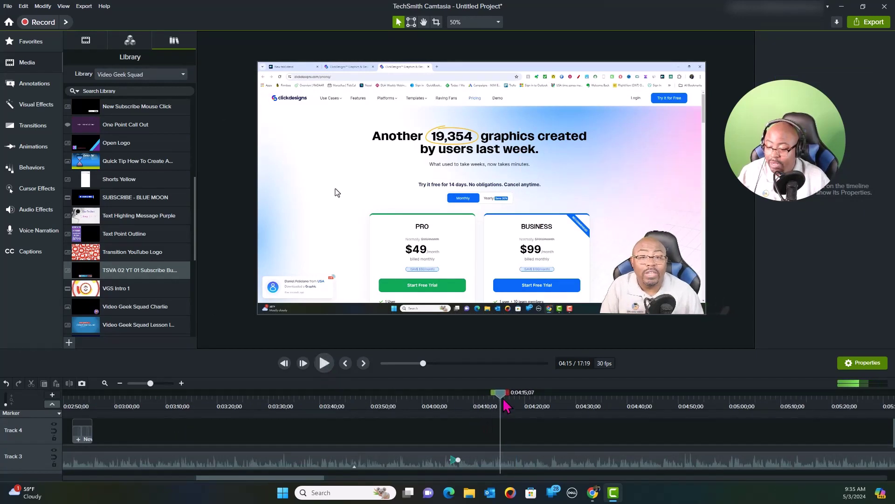
{"action": "left_click_drag", "start_coordinate": [497, 402], "coordinate": [470, 404]}
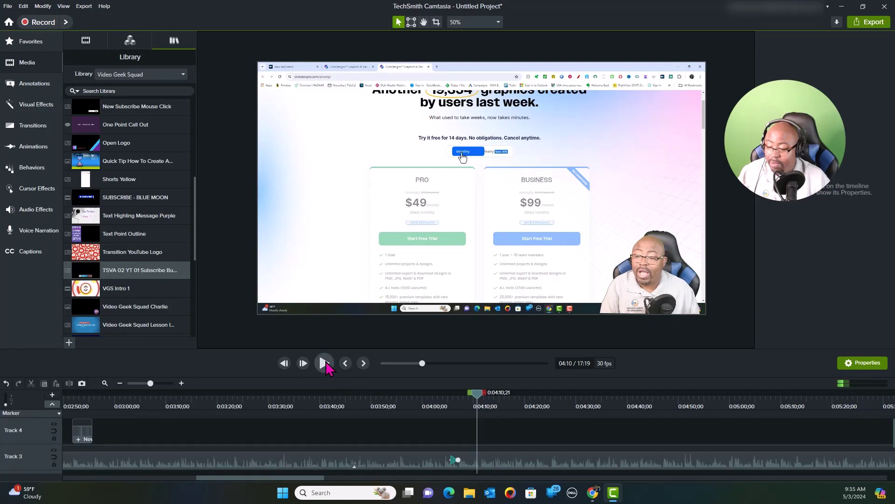
{"action": "left_click", "coordinate": [327, 367]}
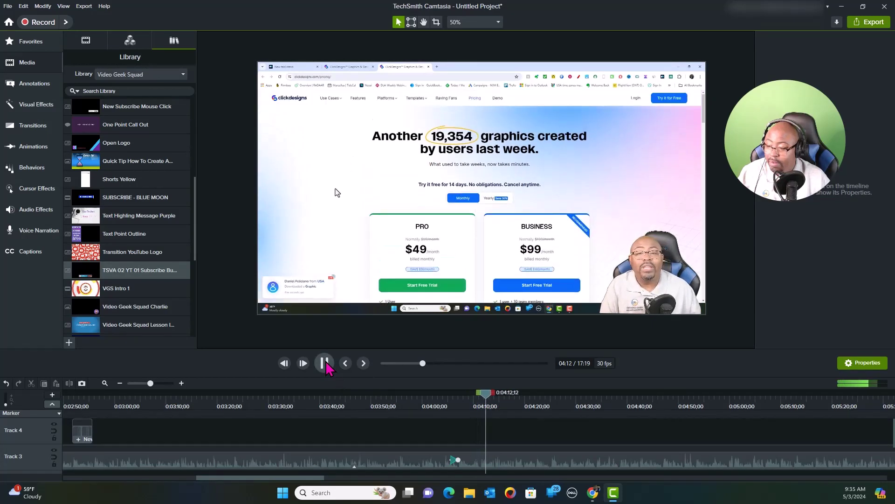
{"action": "left_click", "coordinate": [325, 363]}
{"action": "scroll", "coordinate": [122, 234], "scroll_direction": "up", "scroll_amount": 4}
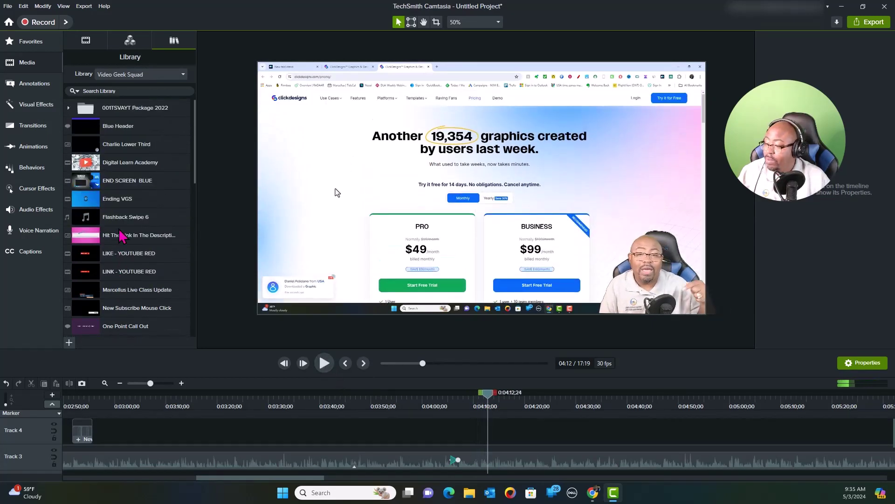
{"action": "right_click", "coordinate": [139, 279]}
{"action": "left_click", "coordinate": [122, 286]}
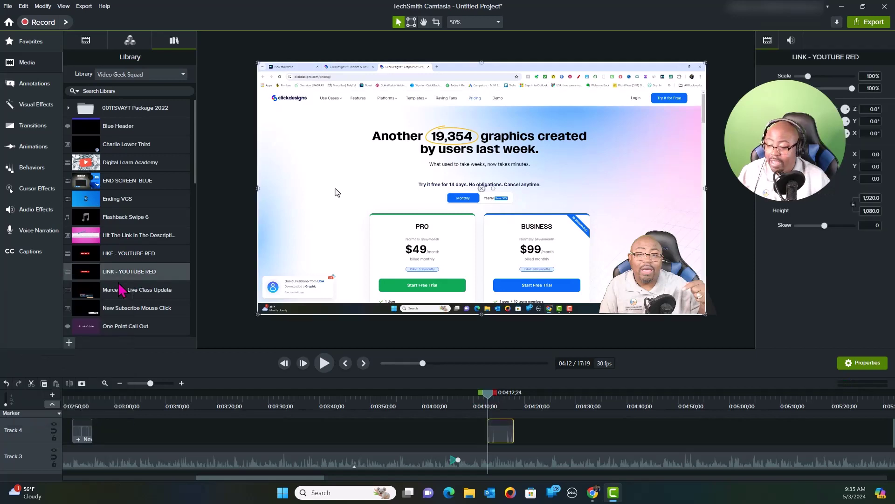
{"action": "left_click", "coordinate": [324, 363]}
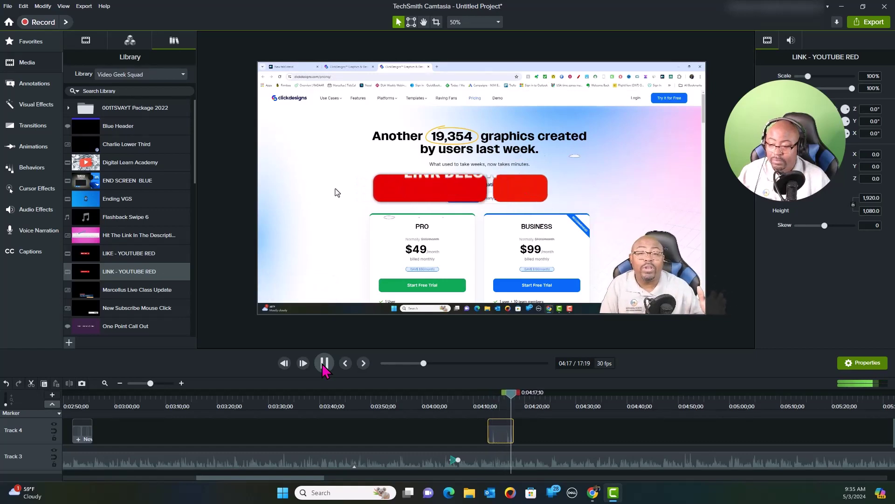
{"action": "left_click", "coordinate": [324, 363]}
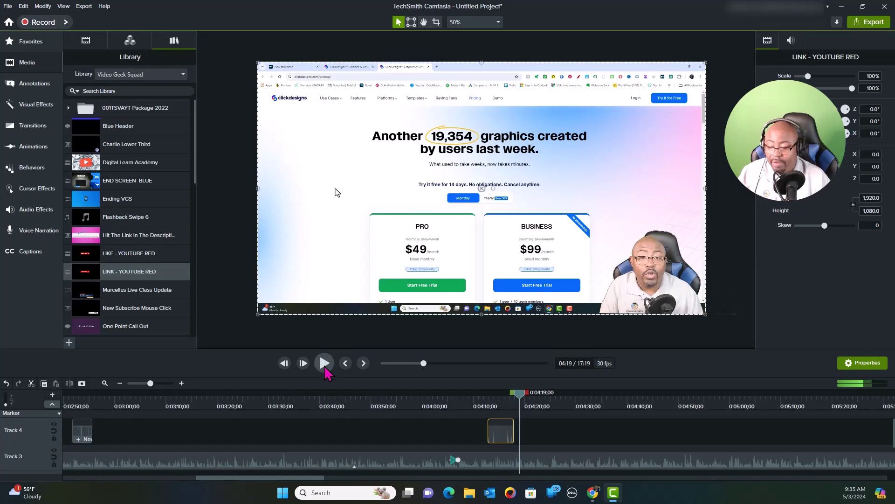
- Review the timeline up to 0:06:26;06 and play the change into the next screen recording and Group 1
{"action": "left_click_drag", "start_coordinate": [521, 402], "coordinate": [647, 409]}
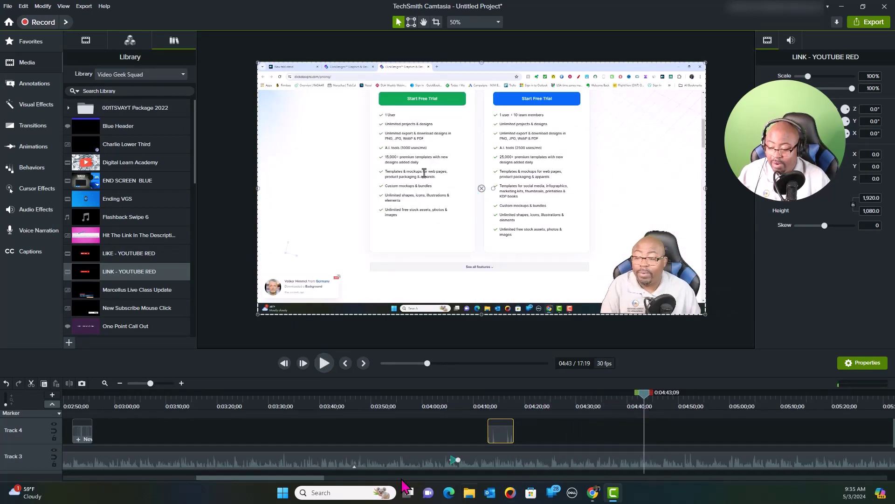
{"action": "left_click_drag", "start_coordinate": [303, 479], "coordinate": [354, 479]}
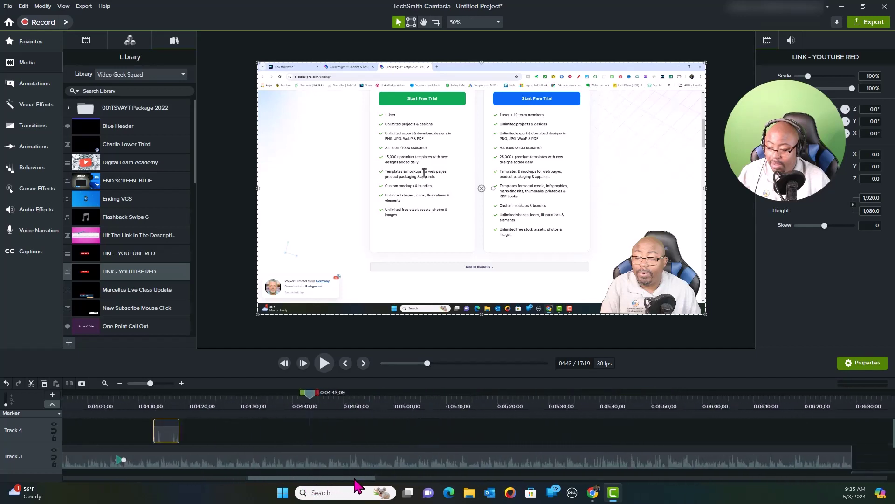
{"action": "left_click_drag", "start_coordinate": [311, 400], "coordinate": [528, 402]}
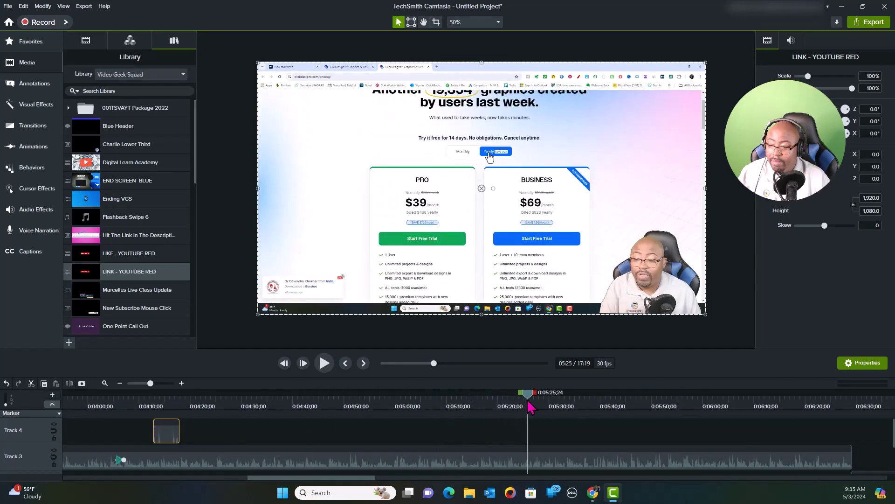
{"action": "left_click_drag", "start_coordinate": [365, 487], "coordinate": [388, 488]}
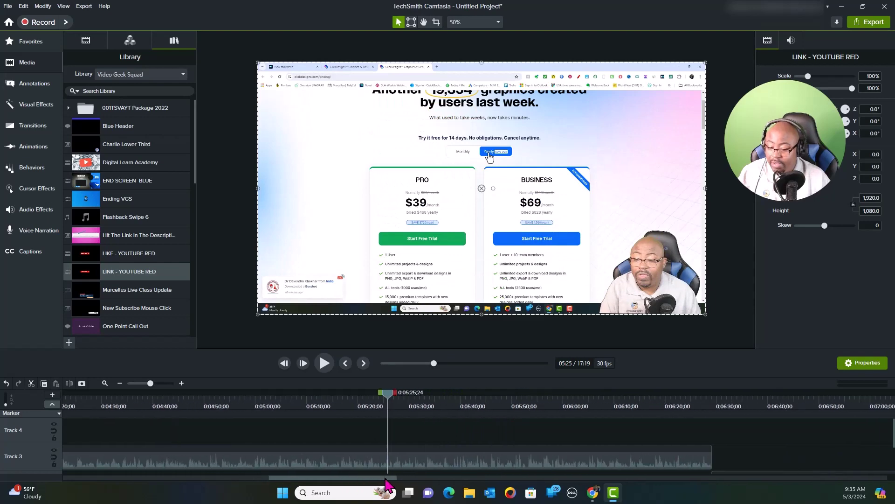
{"action": "left_click_drag", "start_coordinate": [380, 402], "coordinate": [689, 417]}
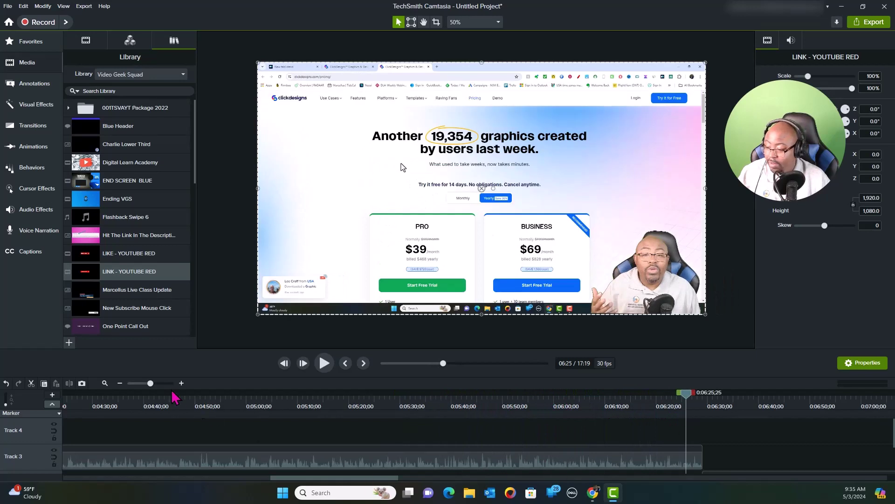
{"action": "left_click_drag", "start_coordinate": [148, 384], "coordinate": [145, 384]}
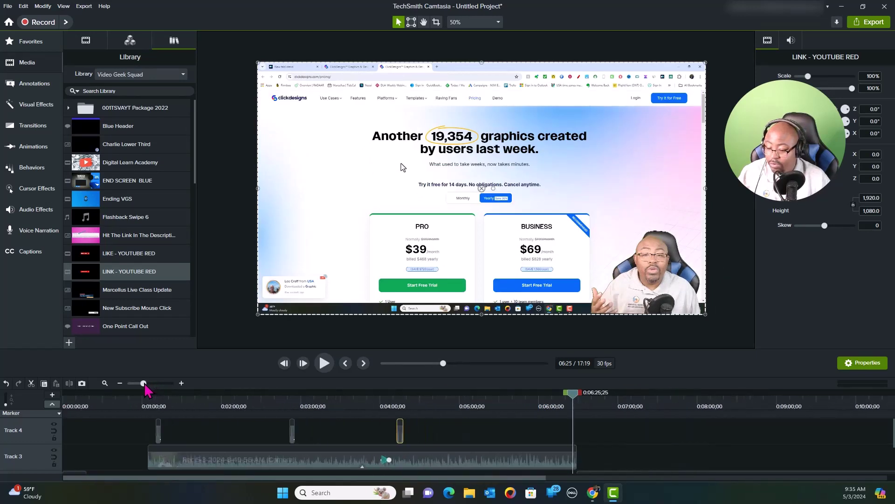
{"action": "scroll", "coordinate": [630, 459], "scroll_direction": "down", "scroll_amount": 3}
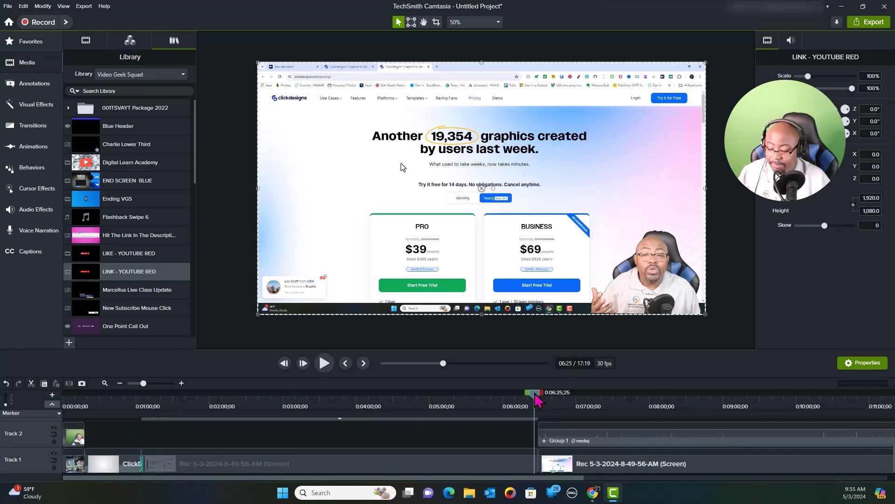
{"action": "left_click_drag", "start_coordinate": [538, 400], "coordinate": [539, 400]}
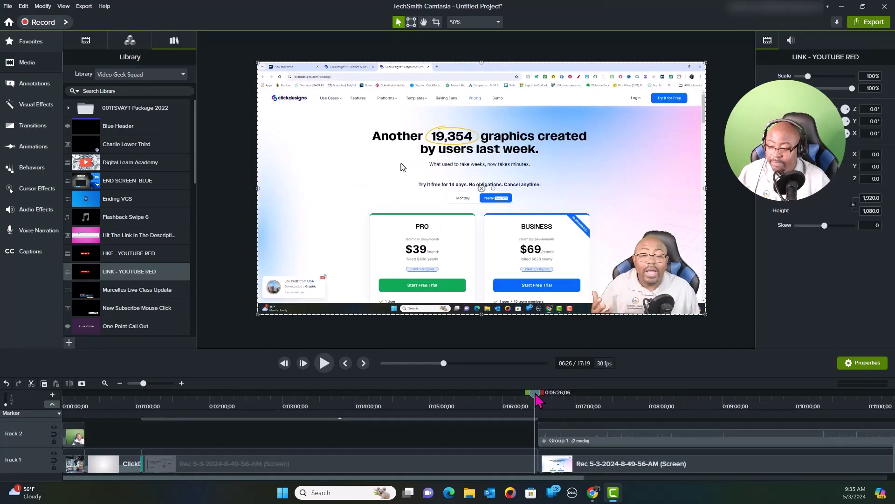
{"action": "left_click", "coordinate": [325, 365]}
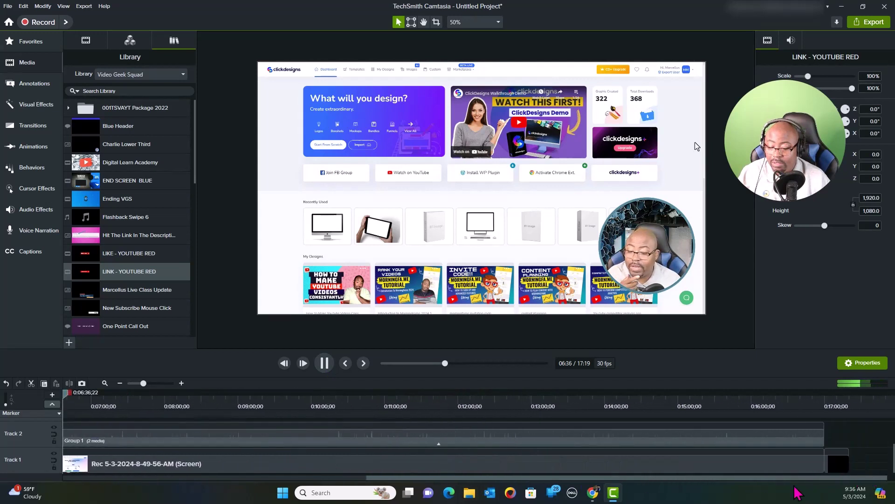
- Add the New Subscribe Mouse Click library asset to Track 3 at 0:06:41;23, near the start of the Group 1 section
{"action": "left_click", "coordinate": [324, 363]}
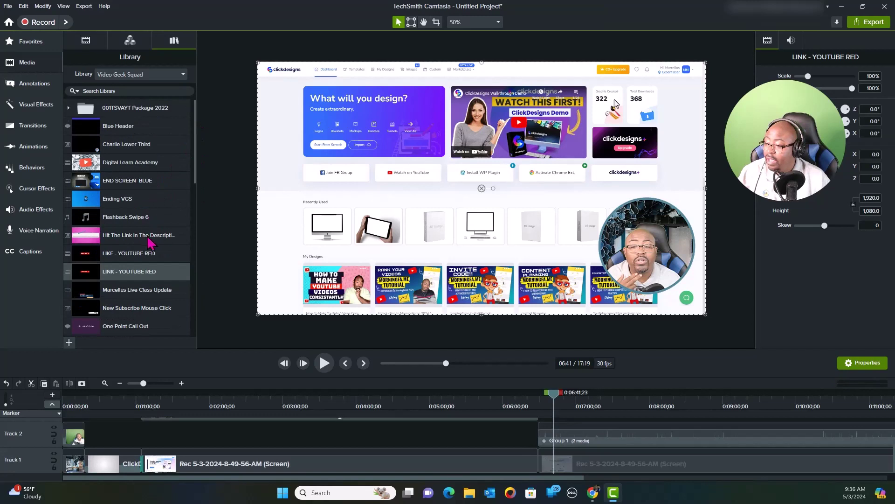
{"action": "scroll", "coordinate": [149, 243], "scroll_direction": "down", "scroll_amount": 1}
{"action": "scroll", "coordinate": [148, 243], "scroll_direction": "up", "scroll_amount": 1}
{"action": "scroll", "coordinate": [140, 234], "scroll_direction": "down", "scroll_amount": 3}
{"action": "right_click", "coordinate": [144, 241]}
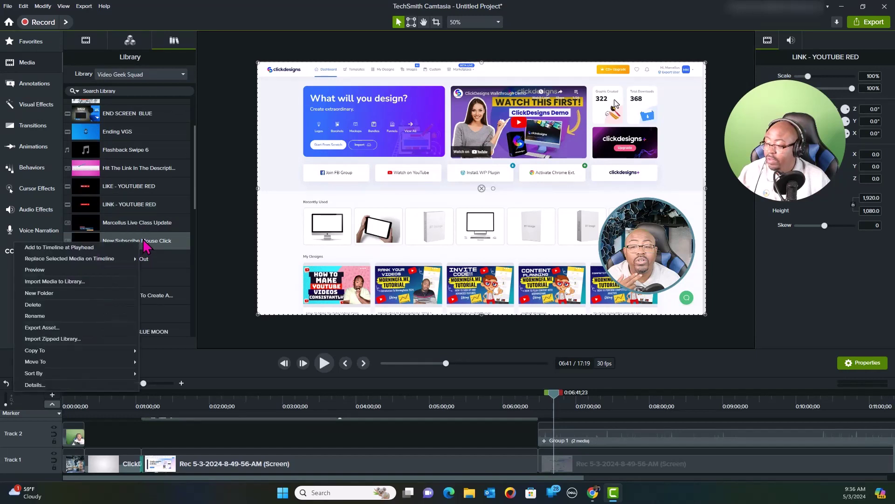
{"action": "left_click", "coordinate": [125, 248]}
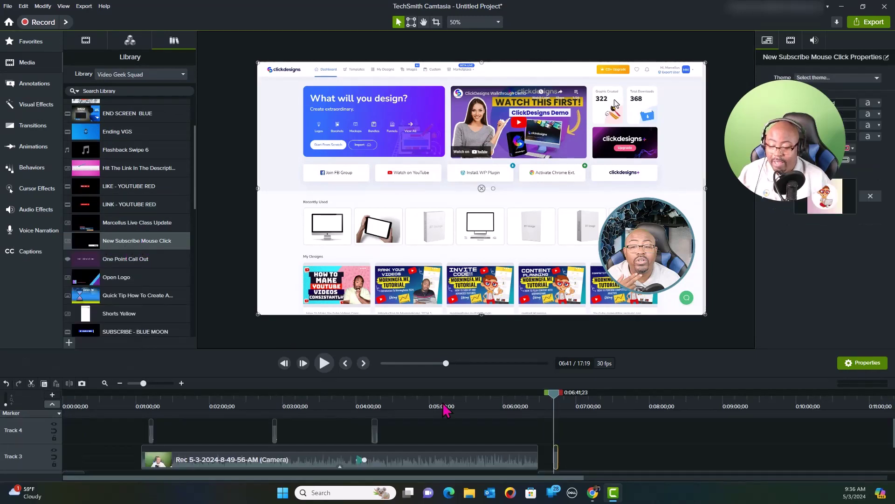
- Preview the new subscribe pop-up and move it to the lower-left corner of the video frame, clear of the camera overlay
{"action": "left_click", "coordinate": [324, 363]}
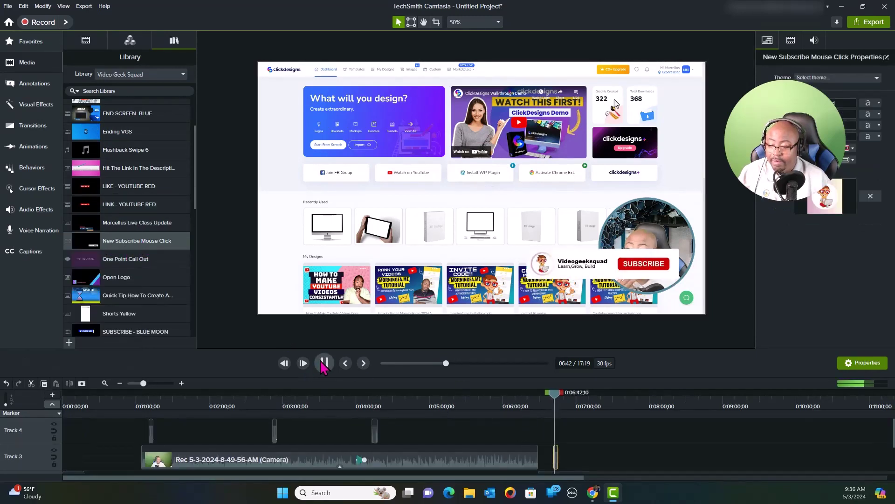
{"action": "left_click", "coordinate": [324, 363]}
{"action": "left_click_drag", "start_coordinate": [589, 265], "coordinate": [338, 272]}
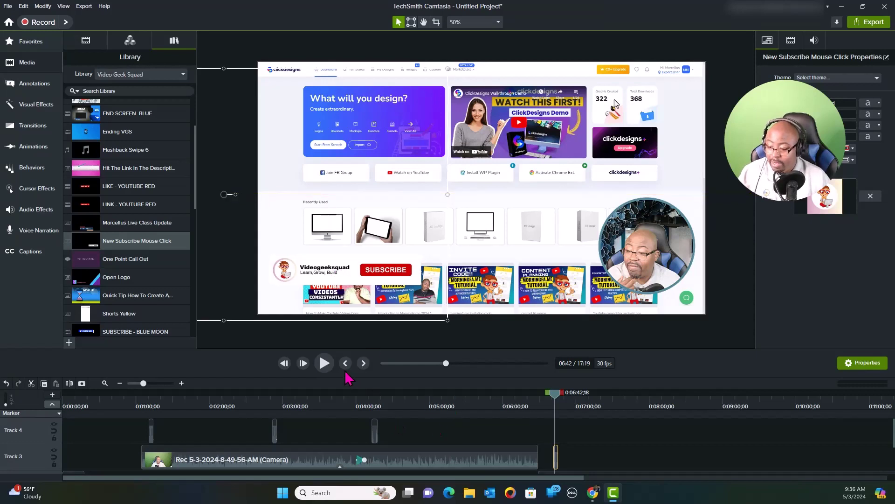
- Review the timeline through to its end and return the playhead to the start of the video
{"action": "left_click_drag", "start_coordinate": [563, 481], "coordinate": [852, 487]}
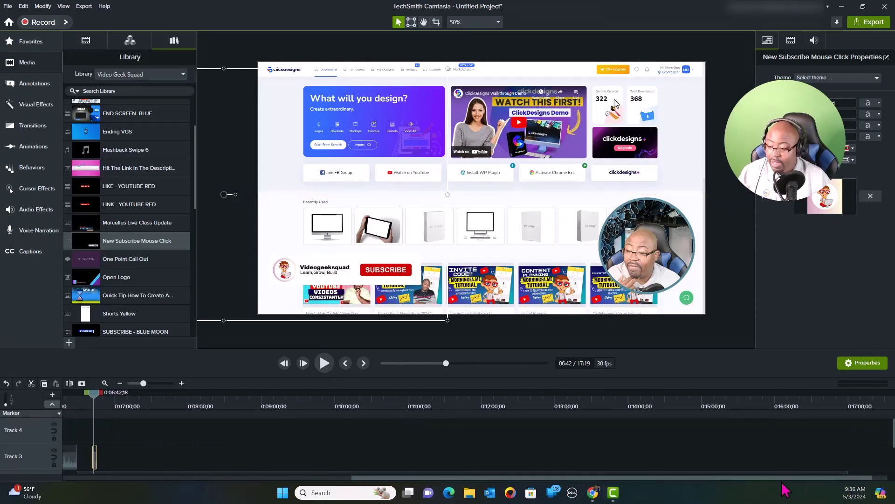
{"action": "left_click_drag", "start_coordinate": [765, 484], "coordinate": [452, 485]}
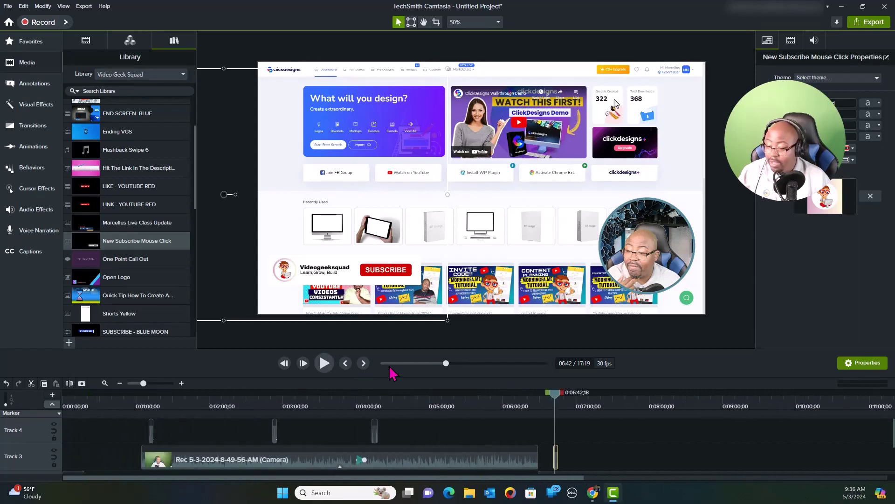
{"action": "left_click_drag", "start_coordinate": [445, 363], "coordinate": [382, 362]}
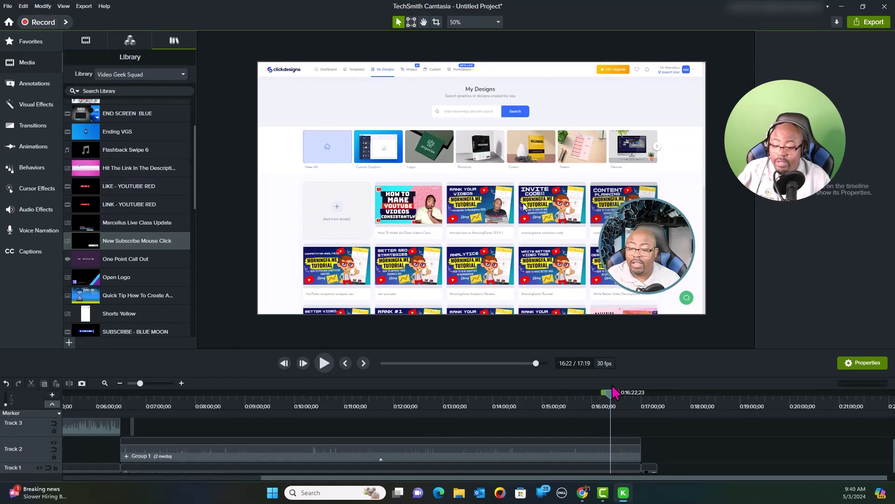
- Show the available export destinations for the project and close the list without exporting
{"action": "left_click", "coordinate": [874, 23]}
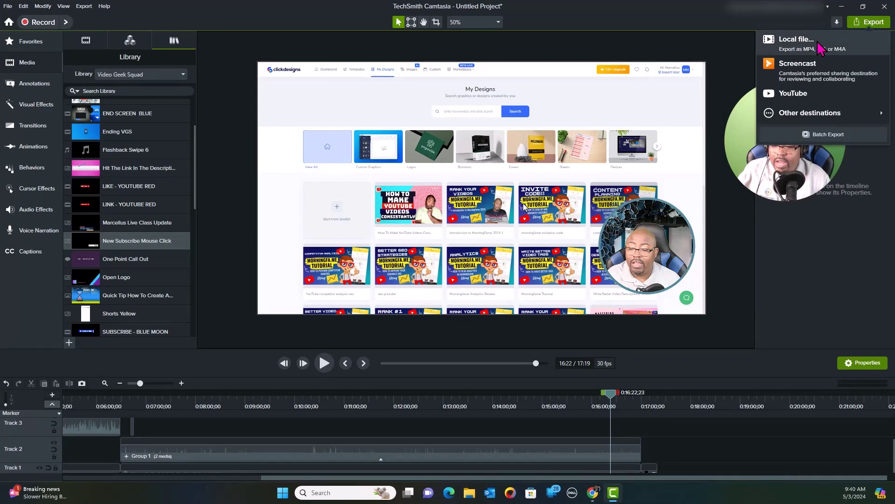
{"action": "left_click", "coordinate": [748, 46]}
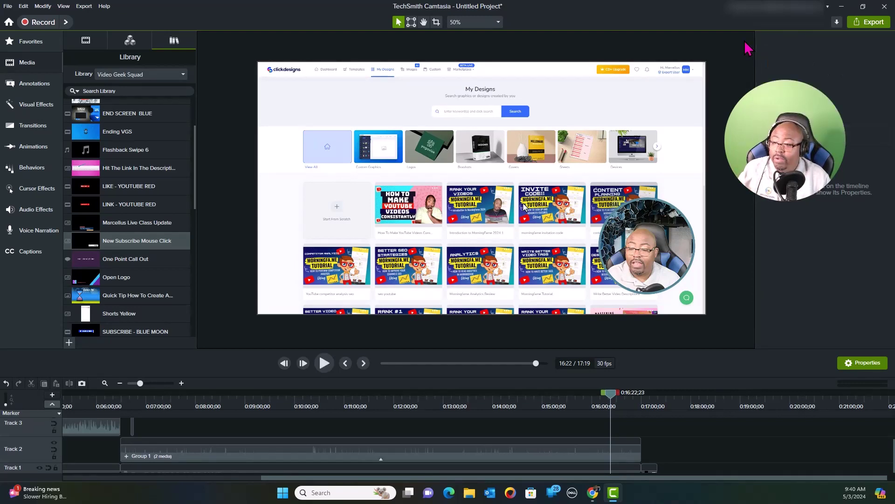